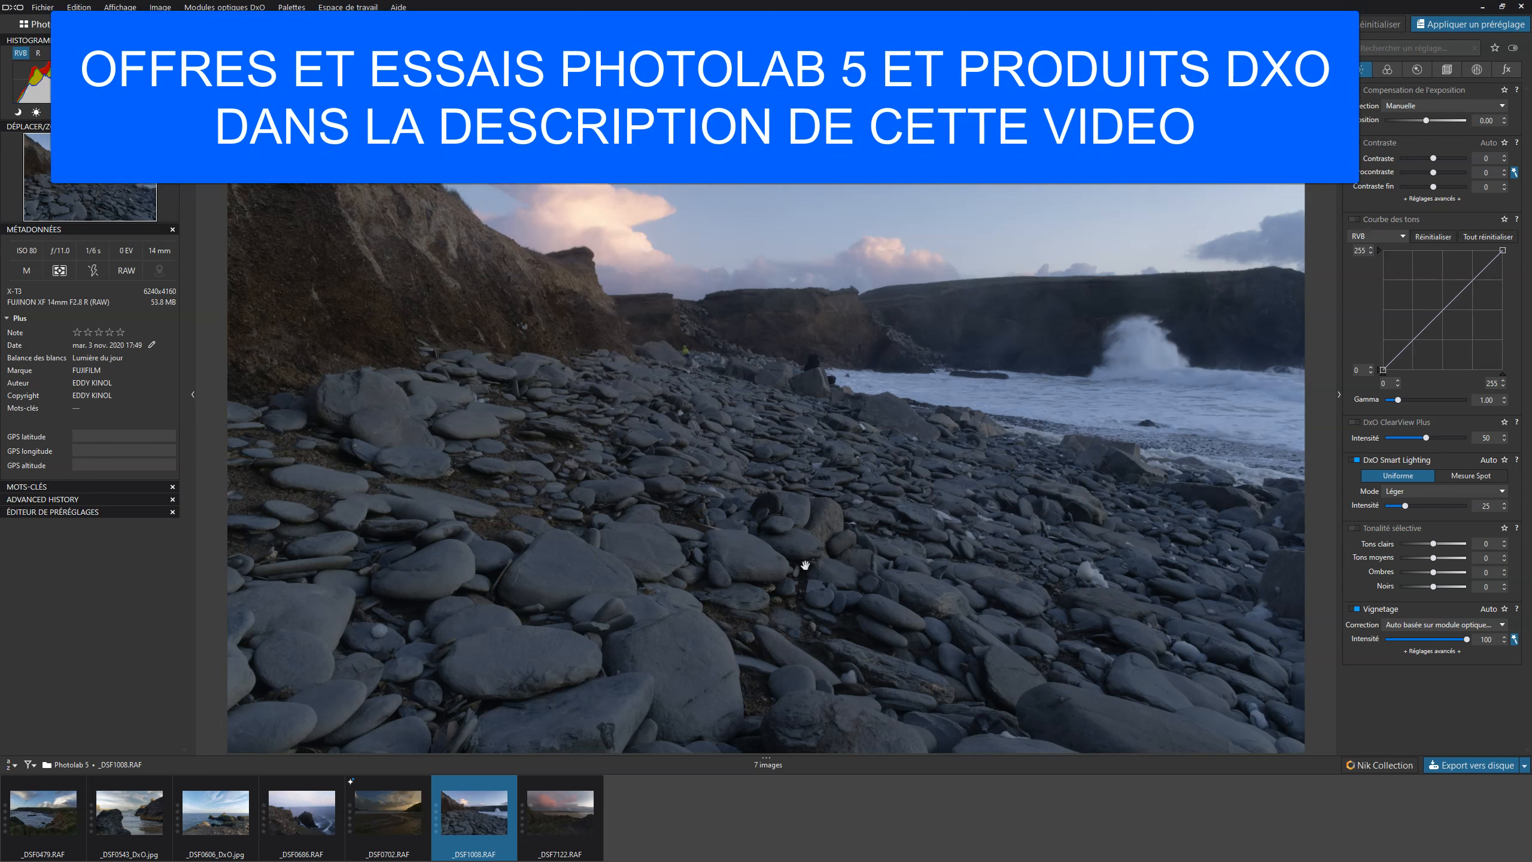
pyautogui.click(807, 560)
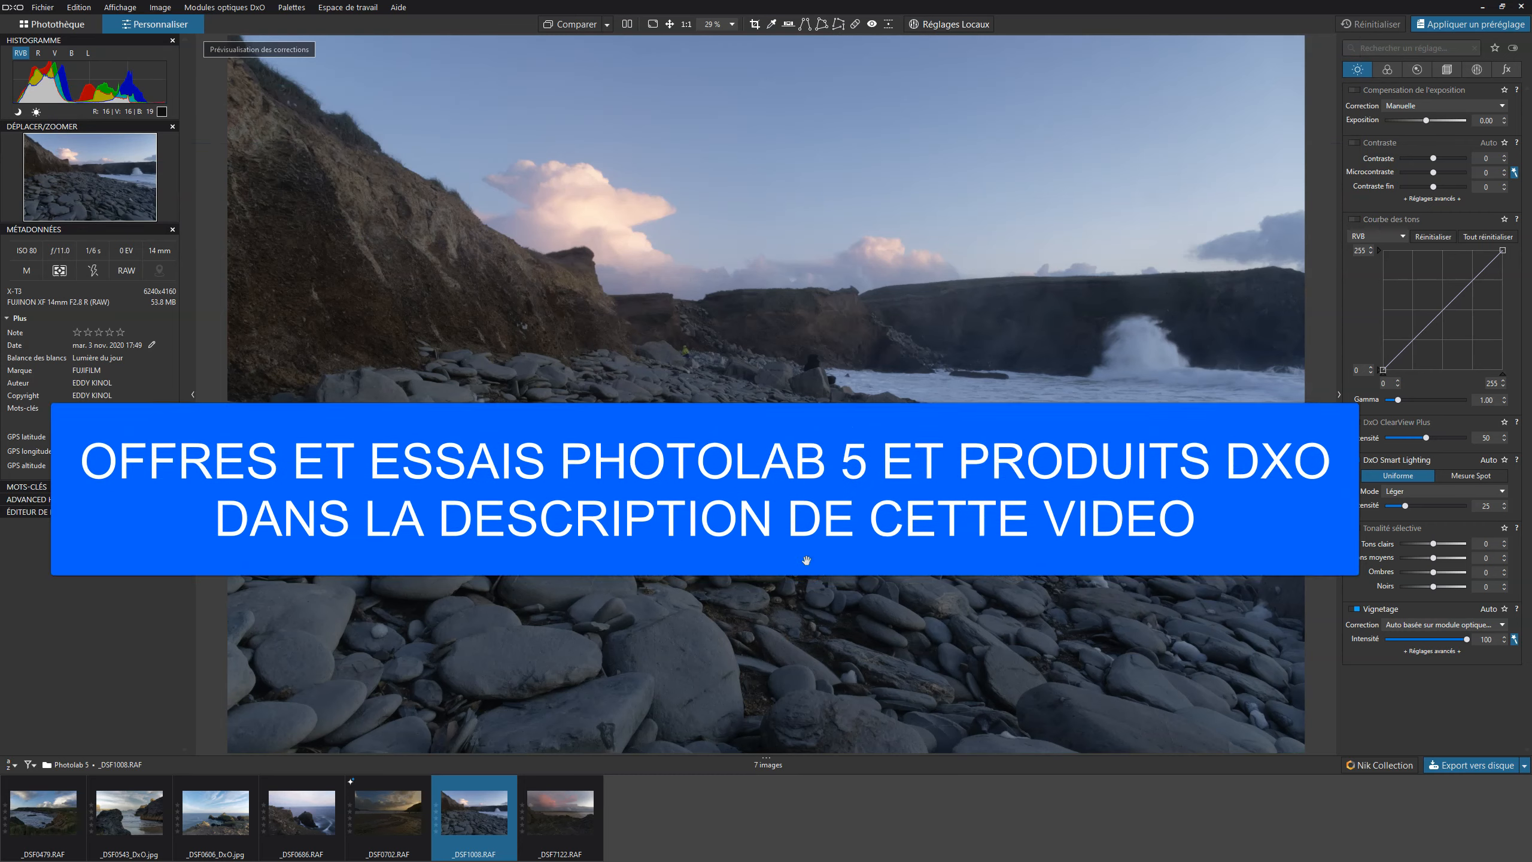
pyautogui.click(833, 545)
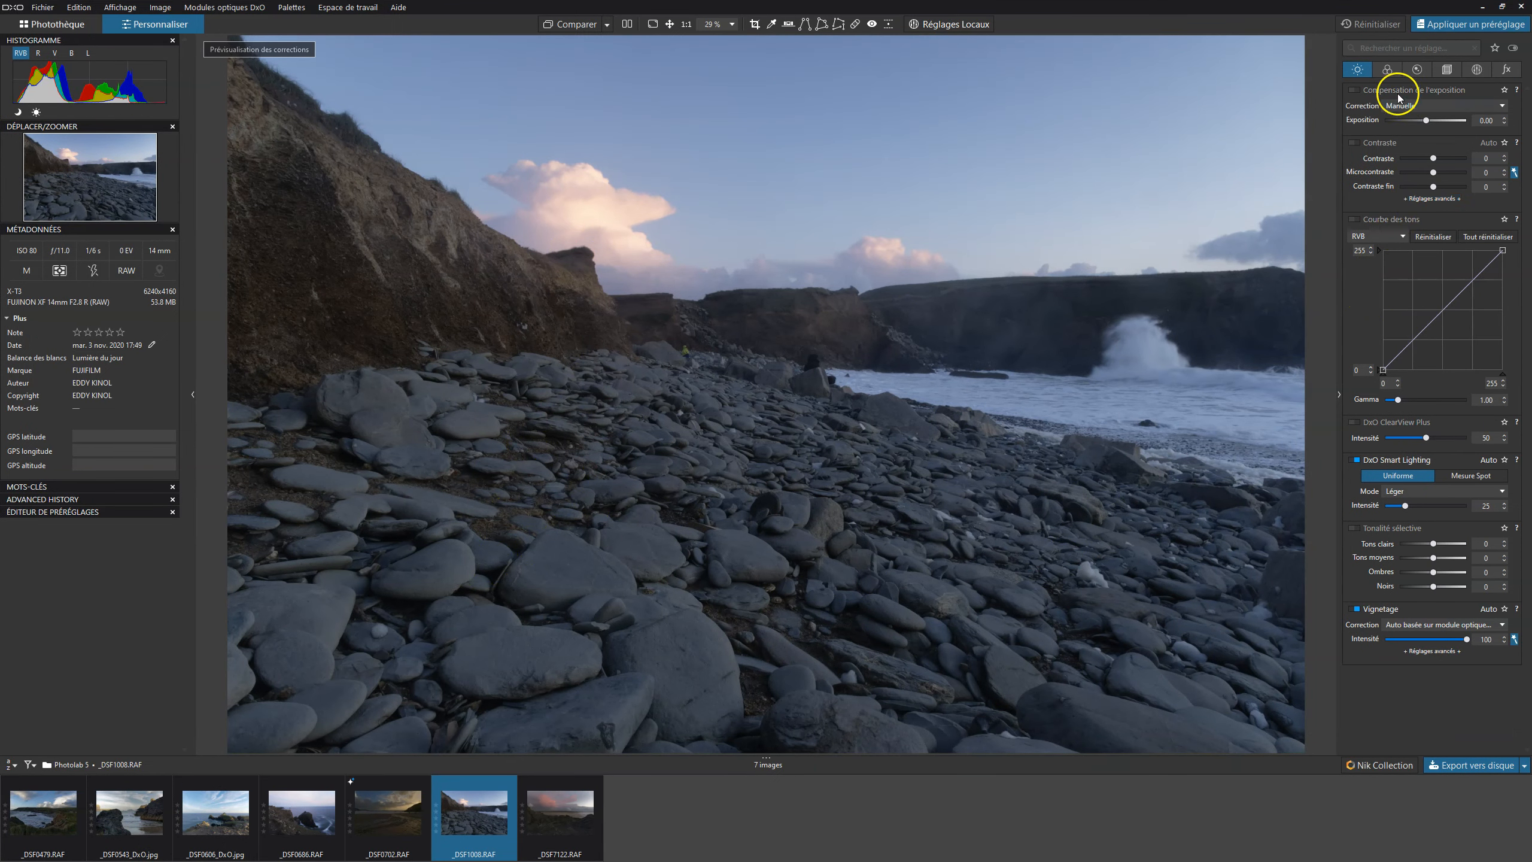
# Step: Correct the RAW white balance by sampling a neutral grey from the pebbles in the foreground with the colour picker
pyautogui.click(1383, 70)
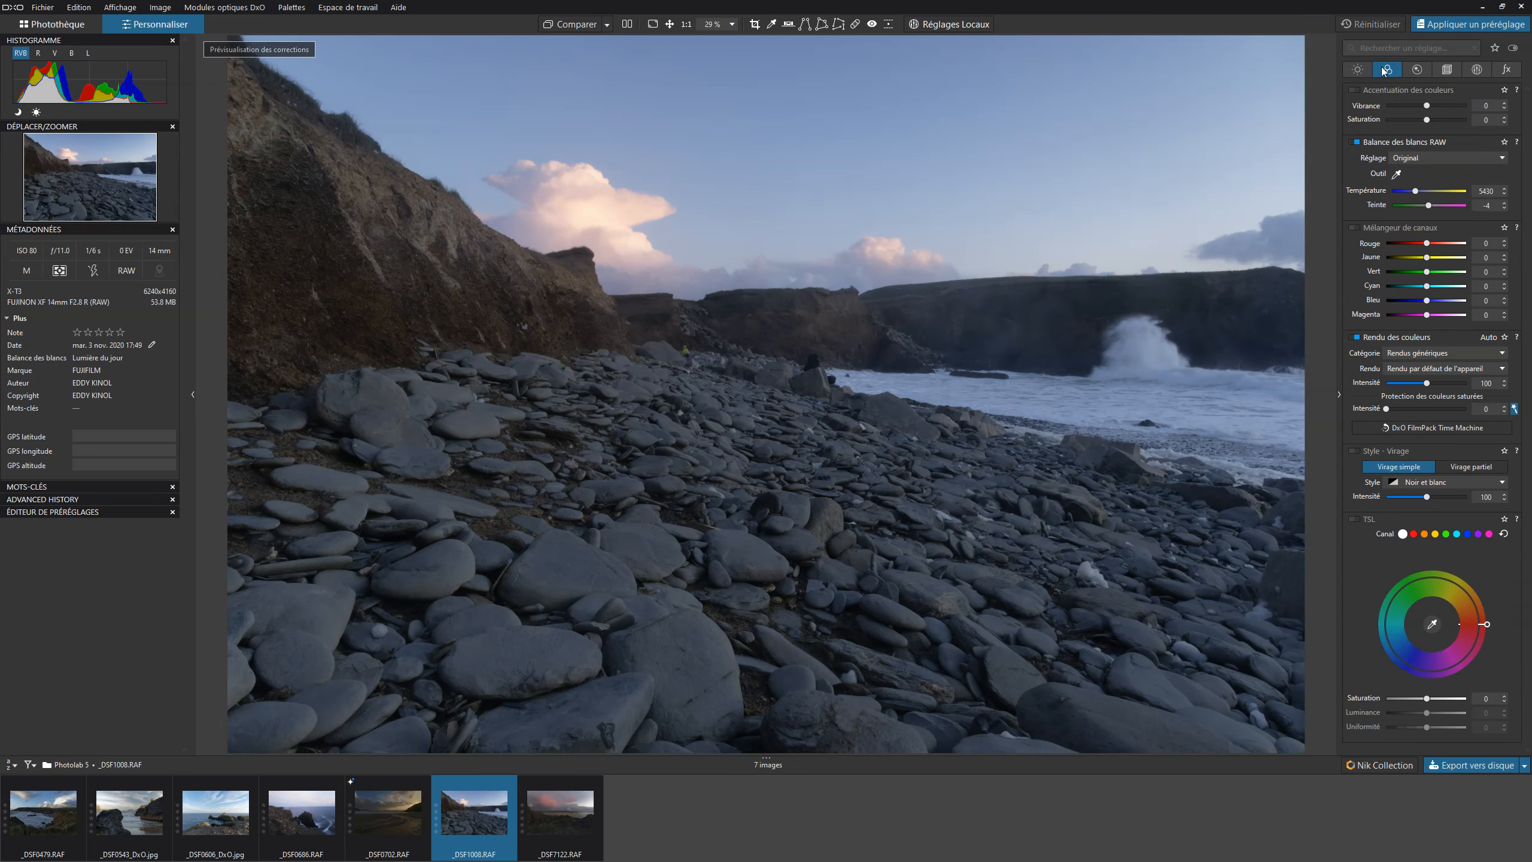
pyautogui.click(1396, 174)
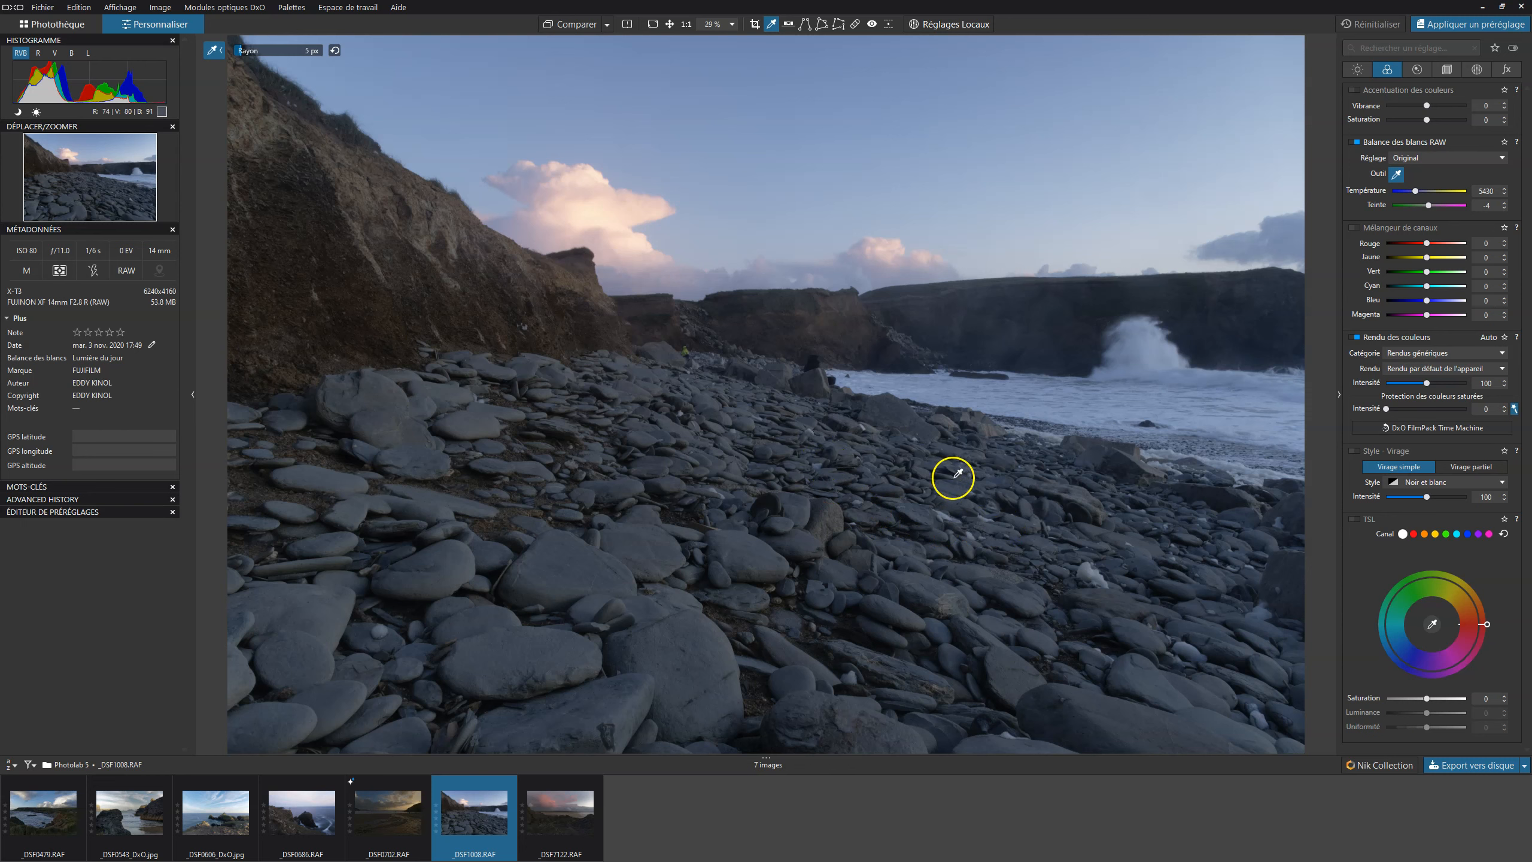
pyautogui.click(945, 512)
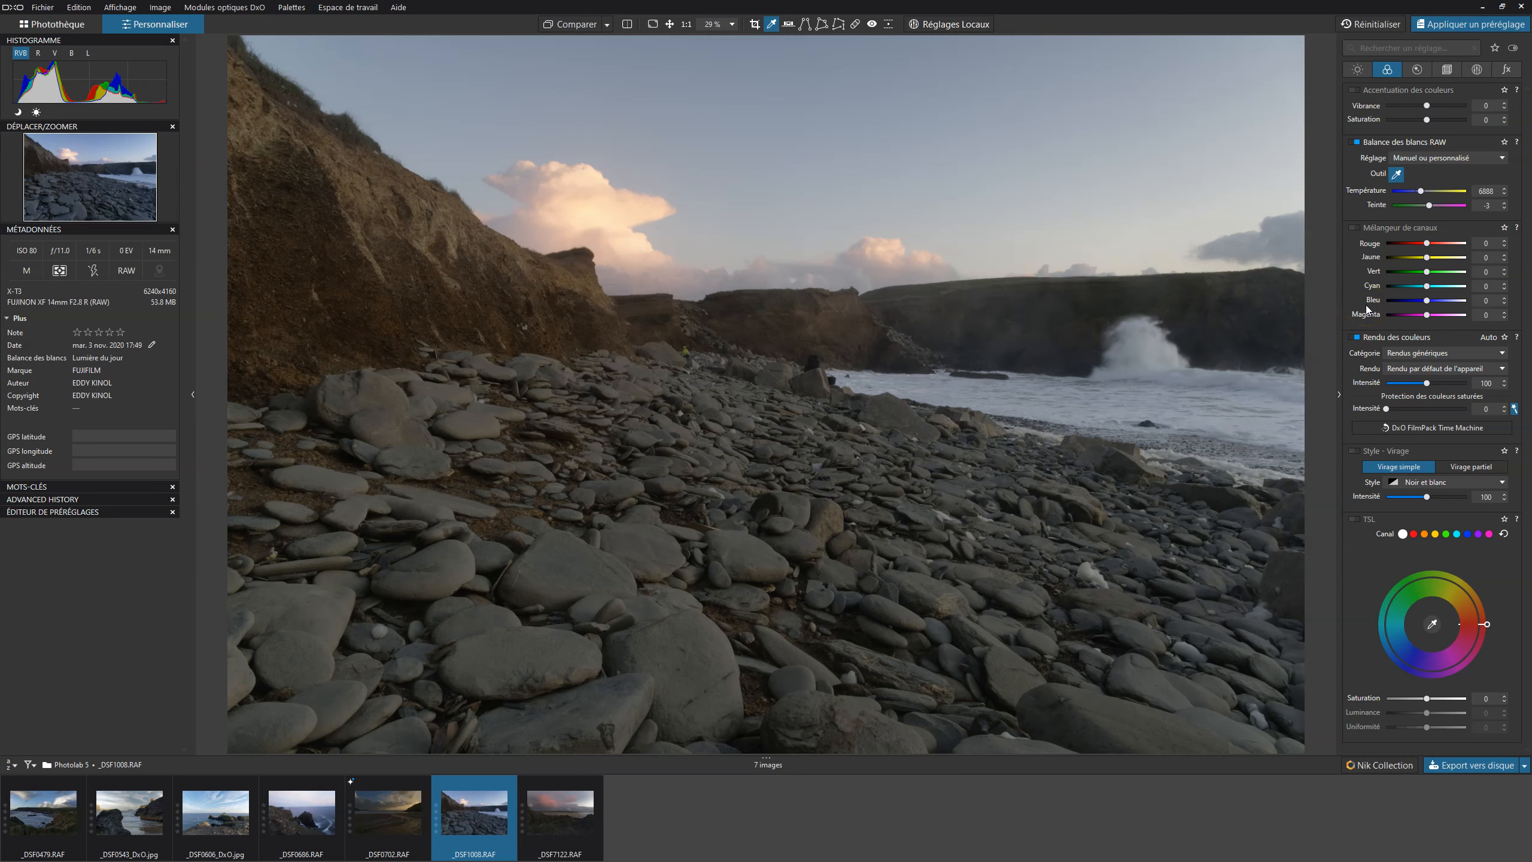
pyautogui.click(1397, 175)
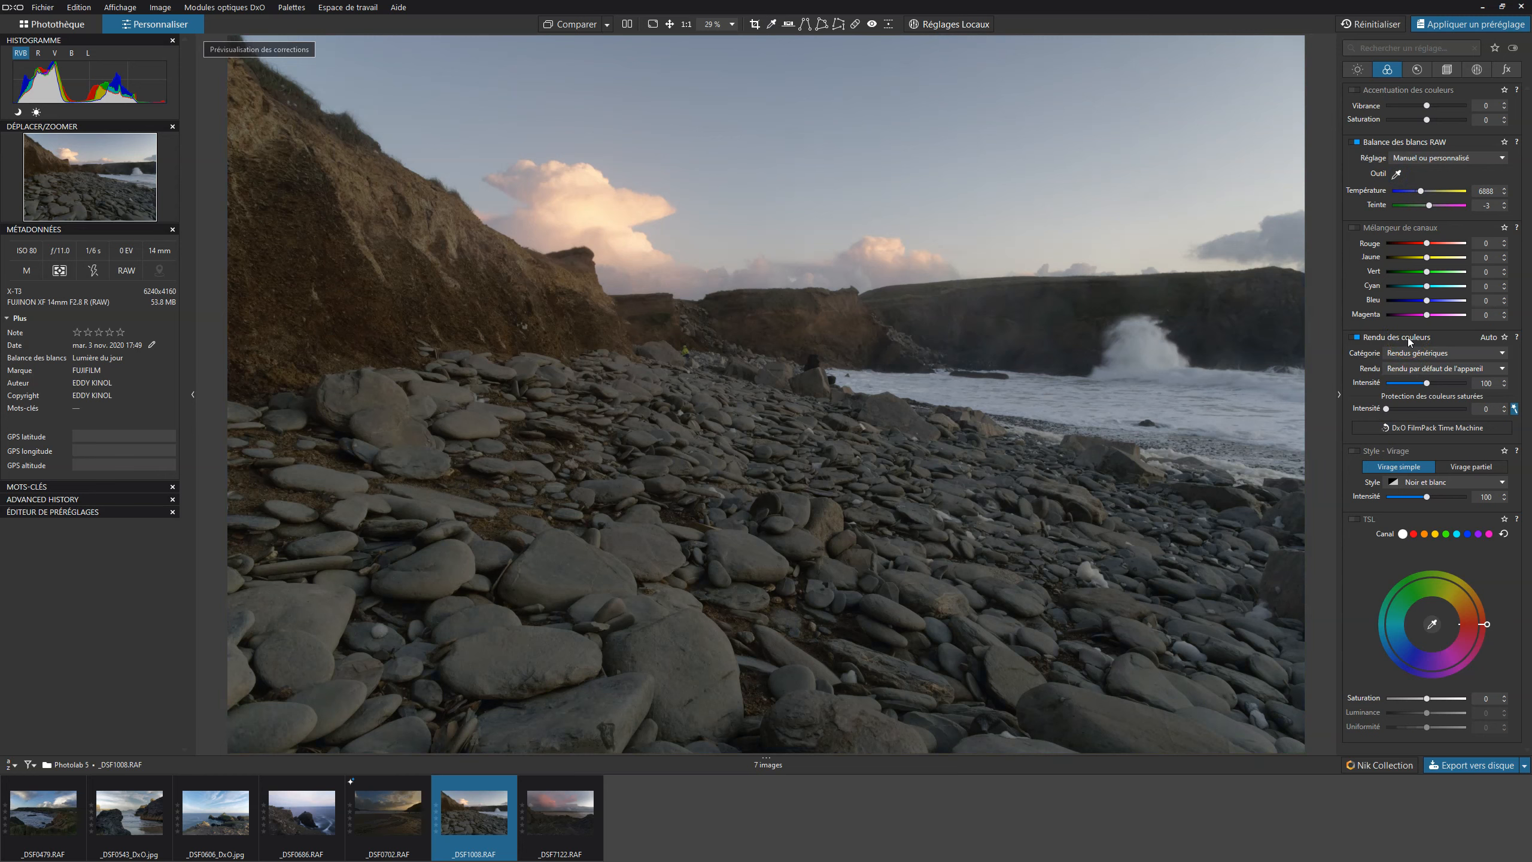
# Step: Set the colour rendering category to Film digital - DxO FilmPack and the rendering to ProNeg Standard
pyautogui.click(1413, 369)
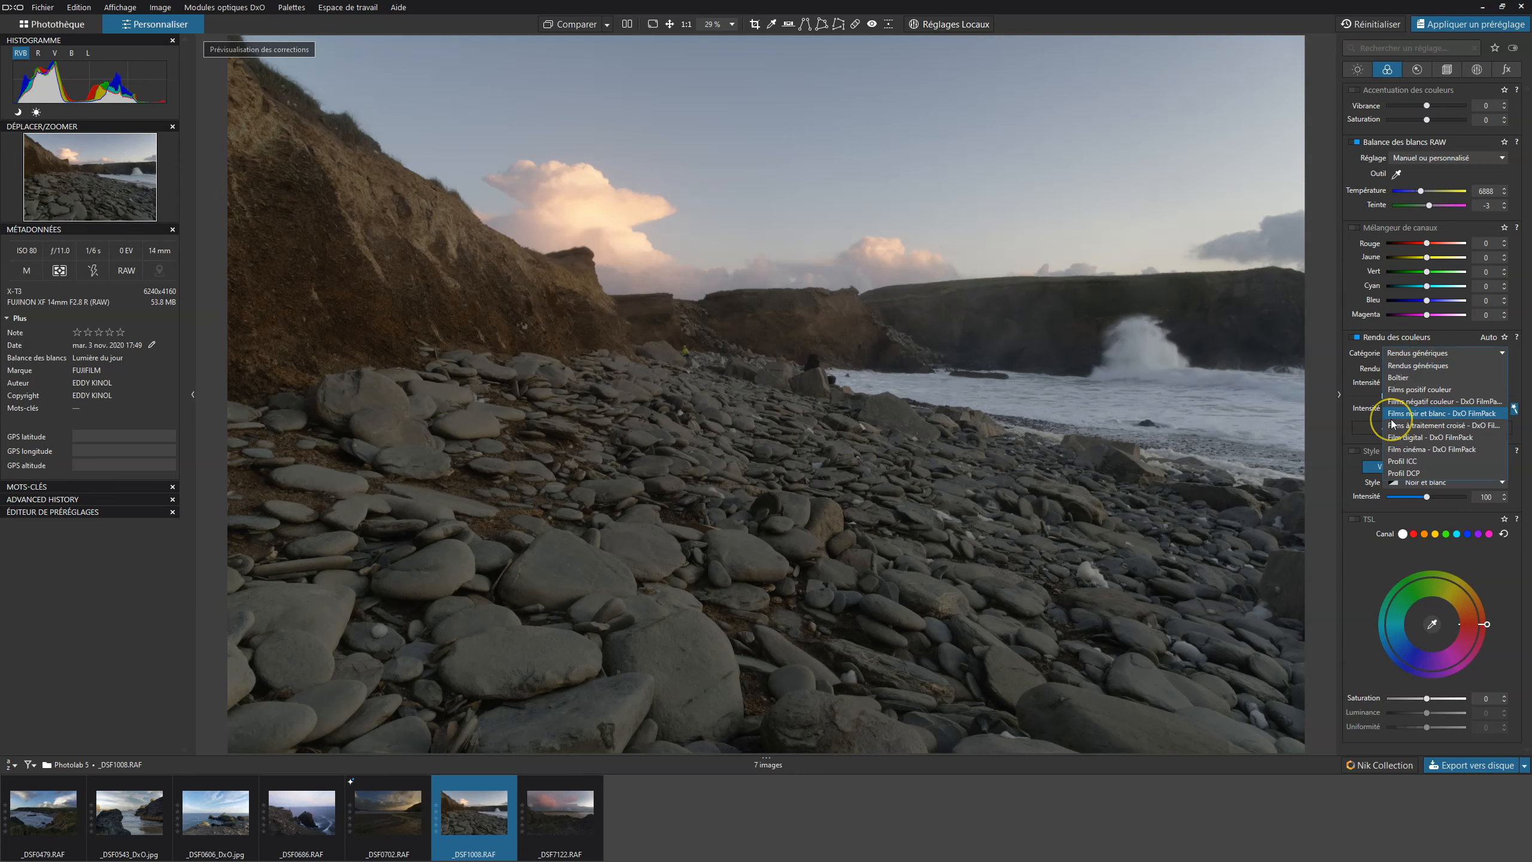
pyautogui.click(1402, 436)
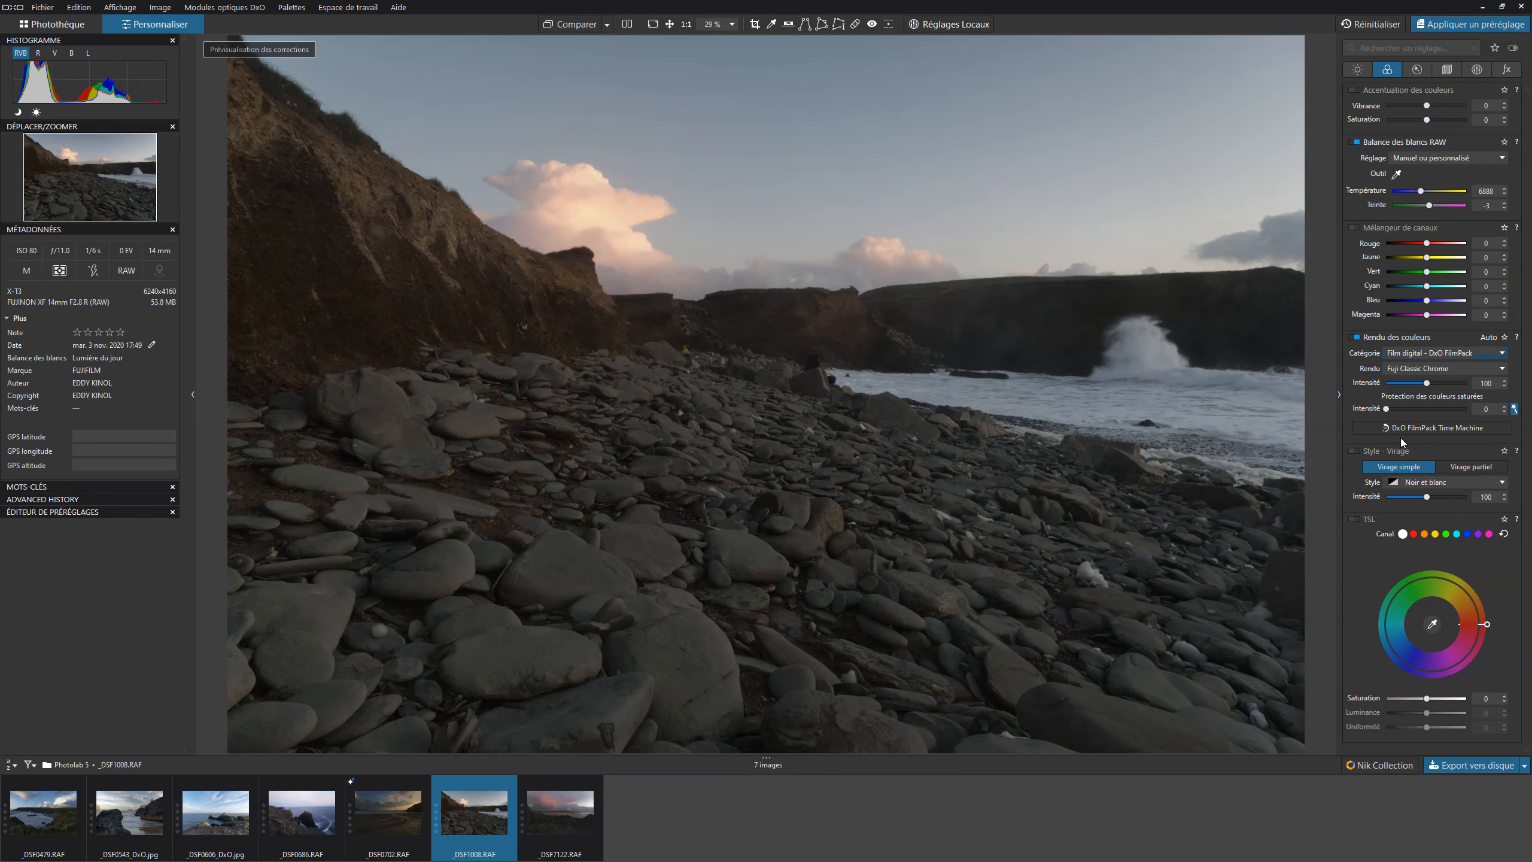
pyautogui.click(1404, 369)
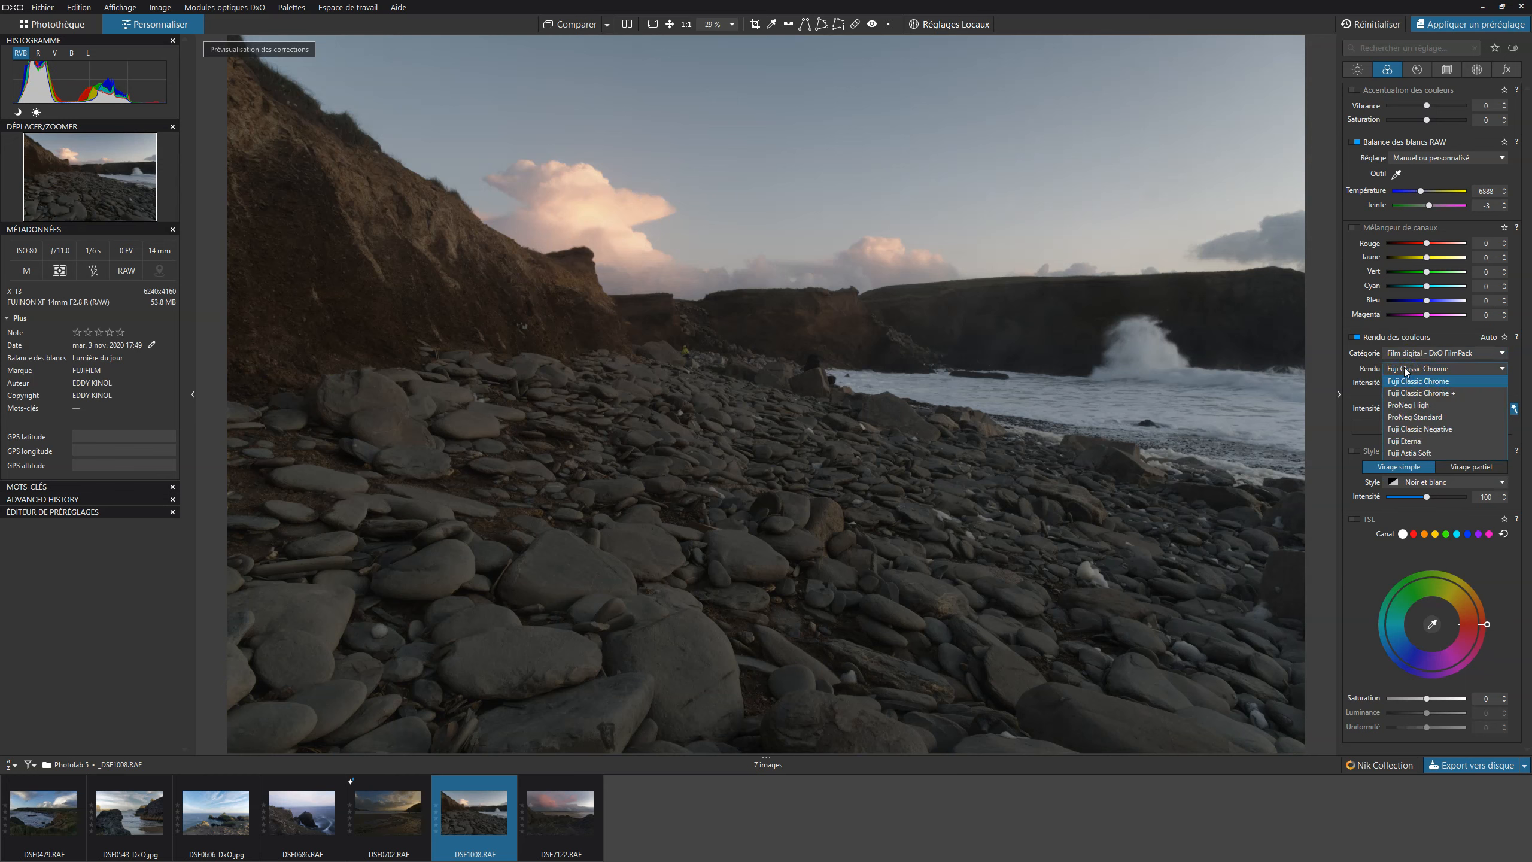
pyautogui.click(1397, 417)
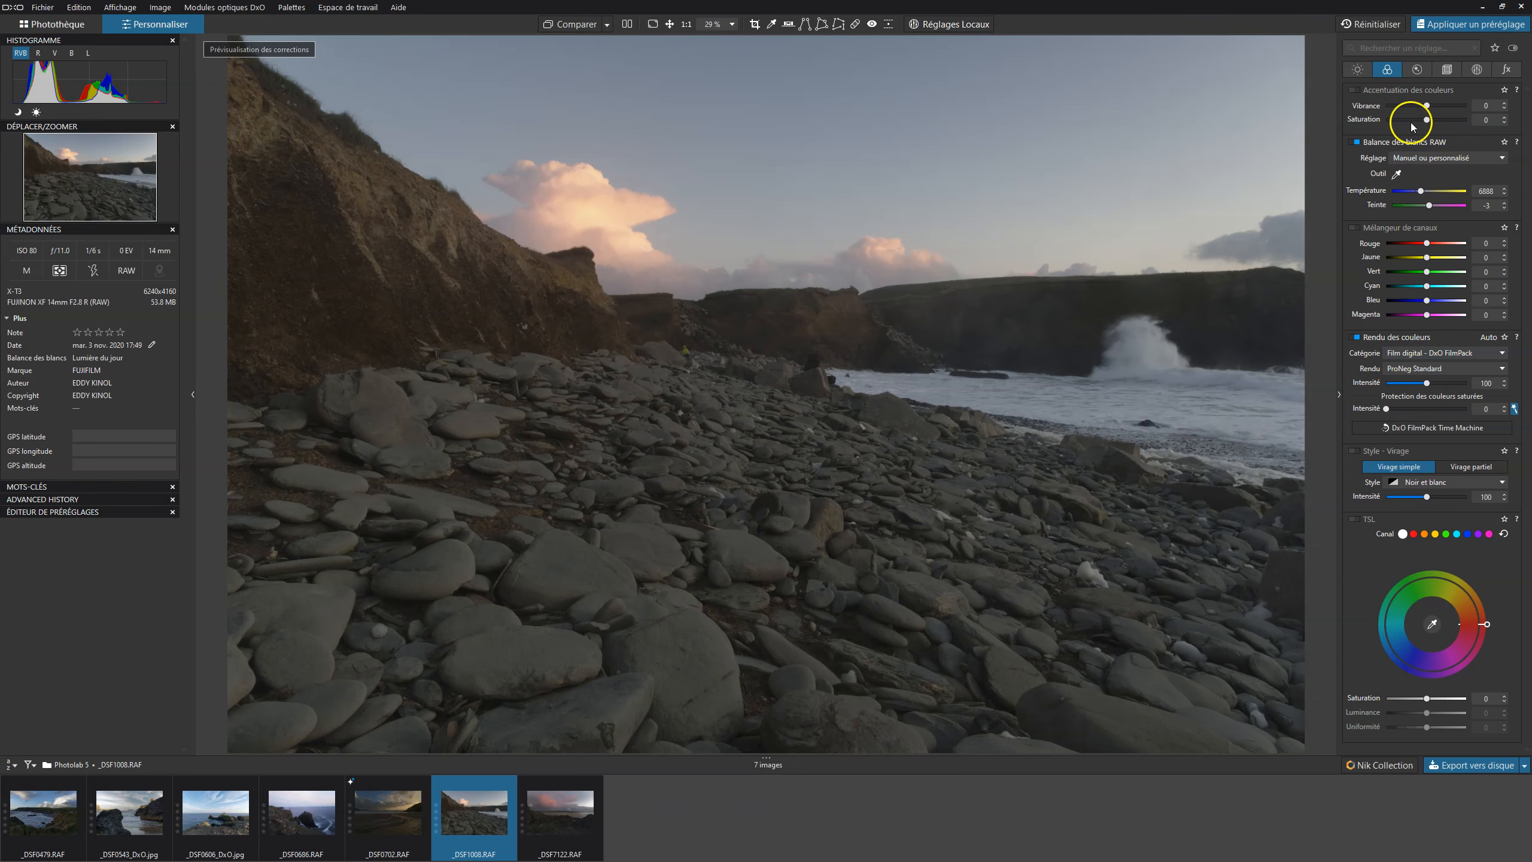
# Step: Enable DxO ClearView Plus at intensity 50 and compare the photo with and without the correction
pyautogui.click(1358, 68)
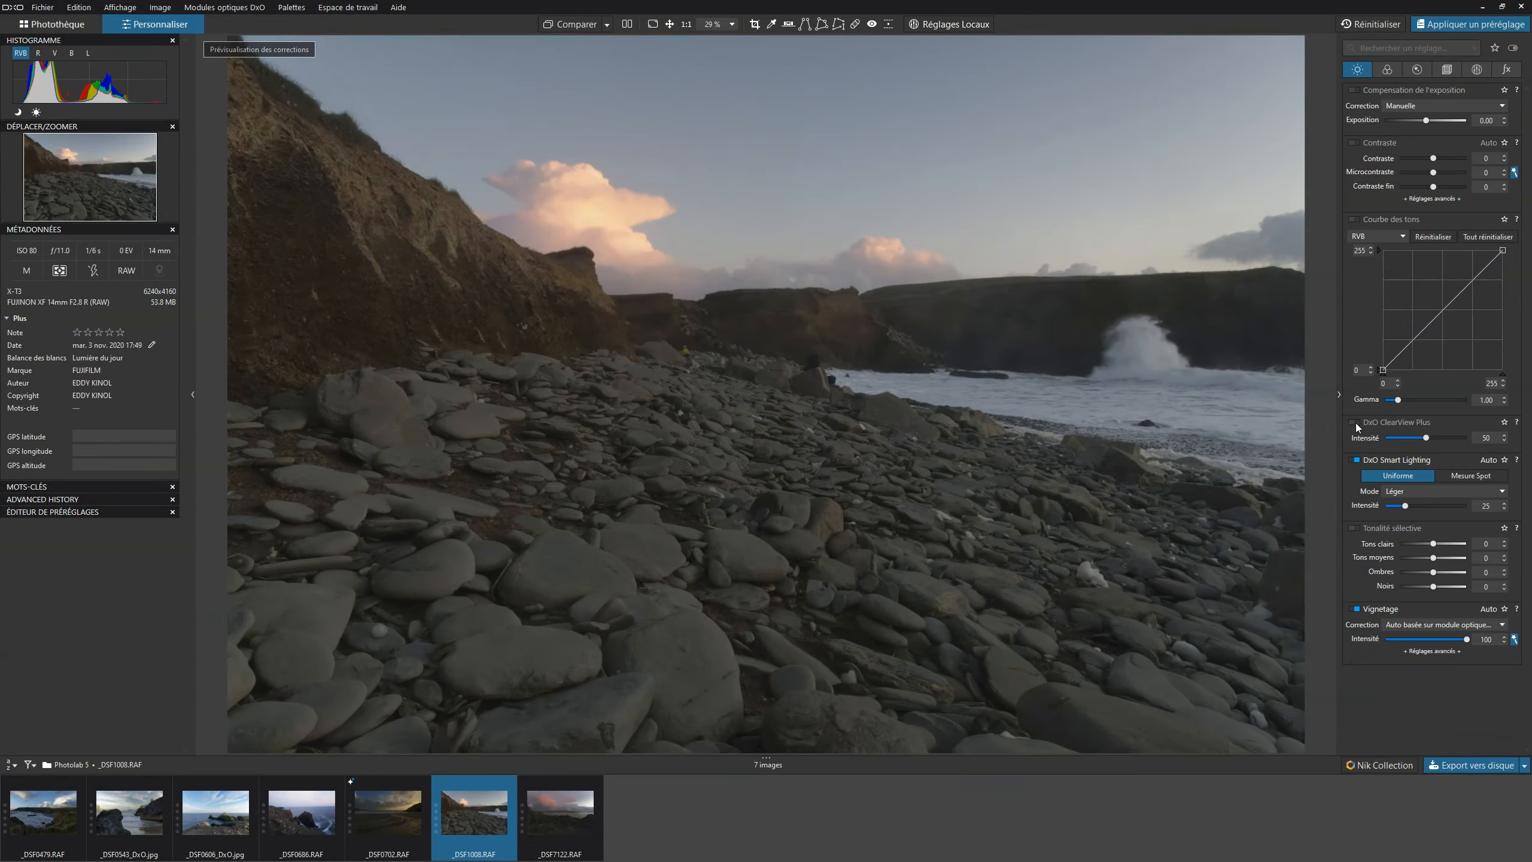
pyautogui.click(1069, 422)
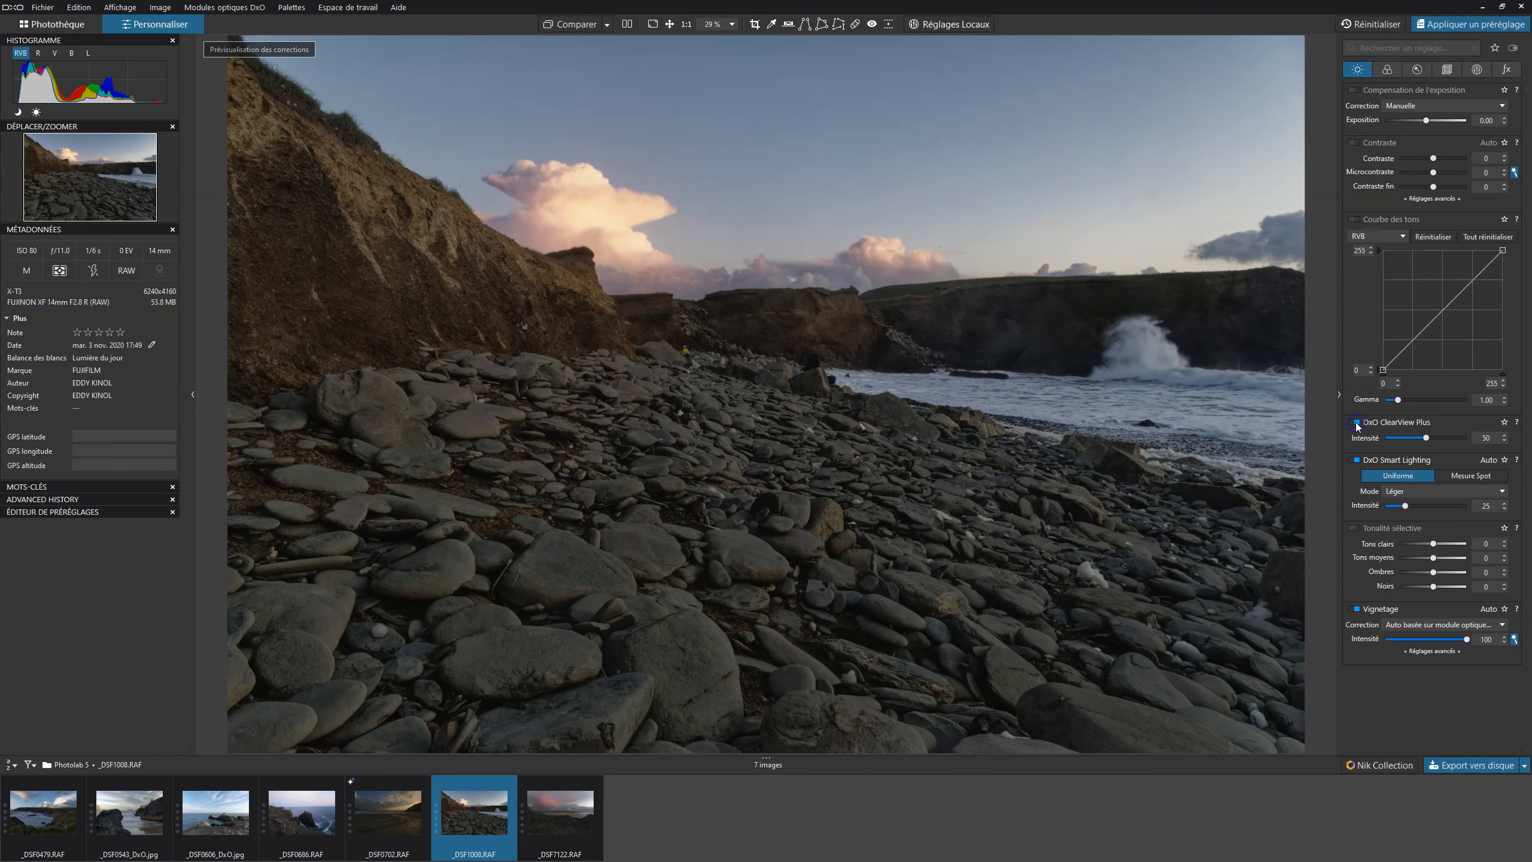
pyautogui.click(1357, 423)
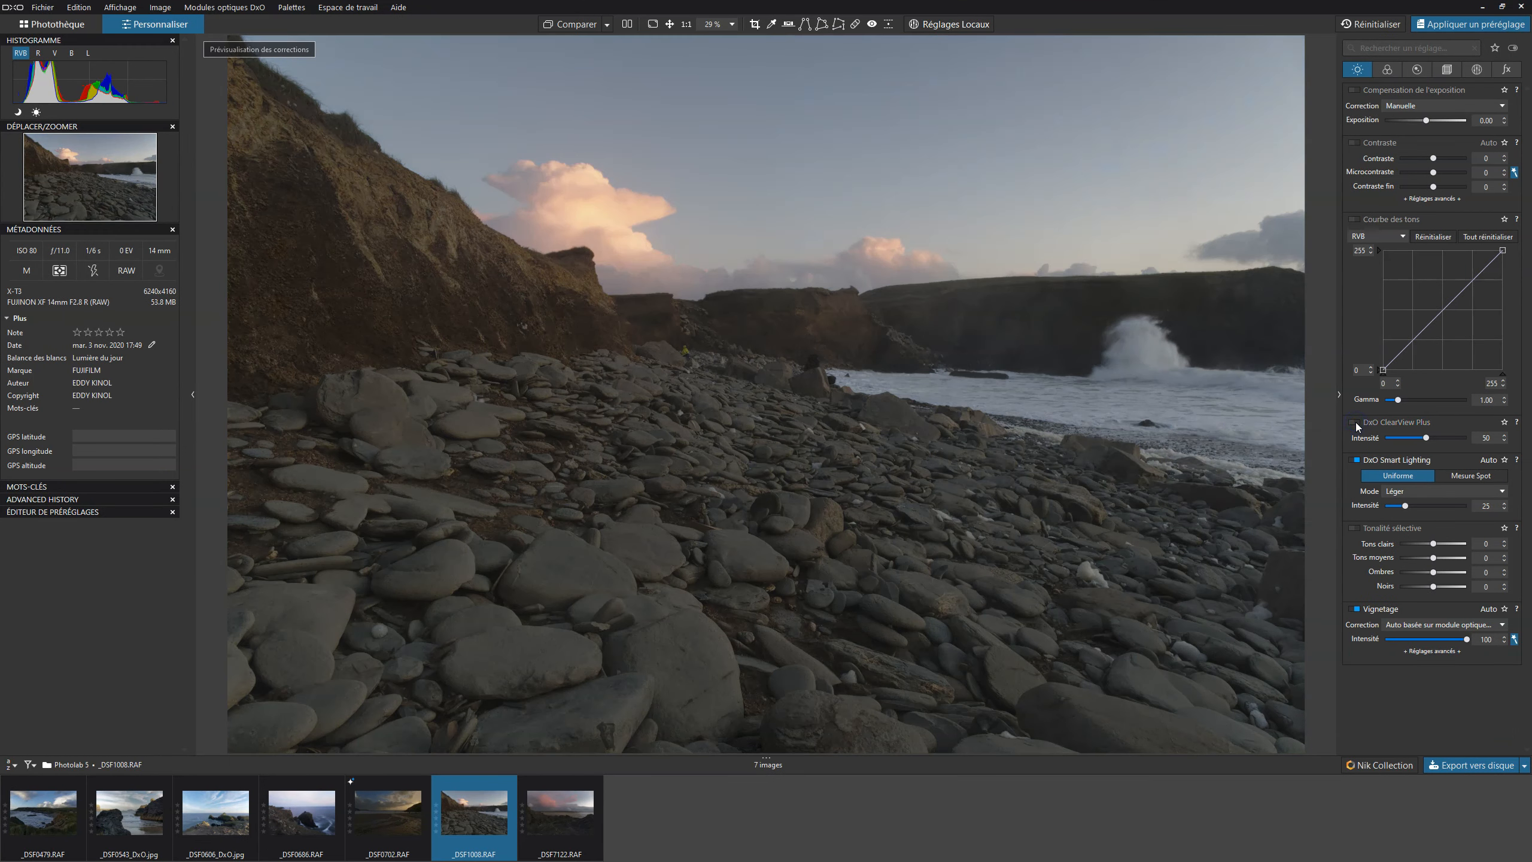
pyautogui.click(1357, 422)
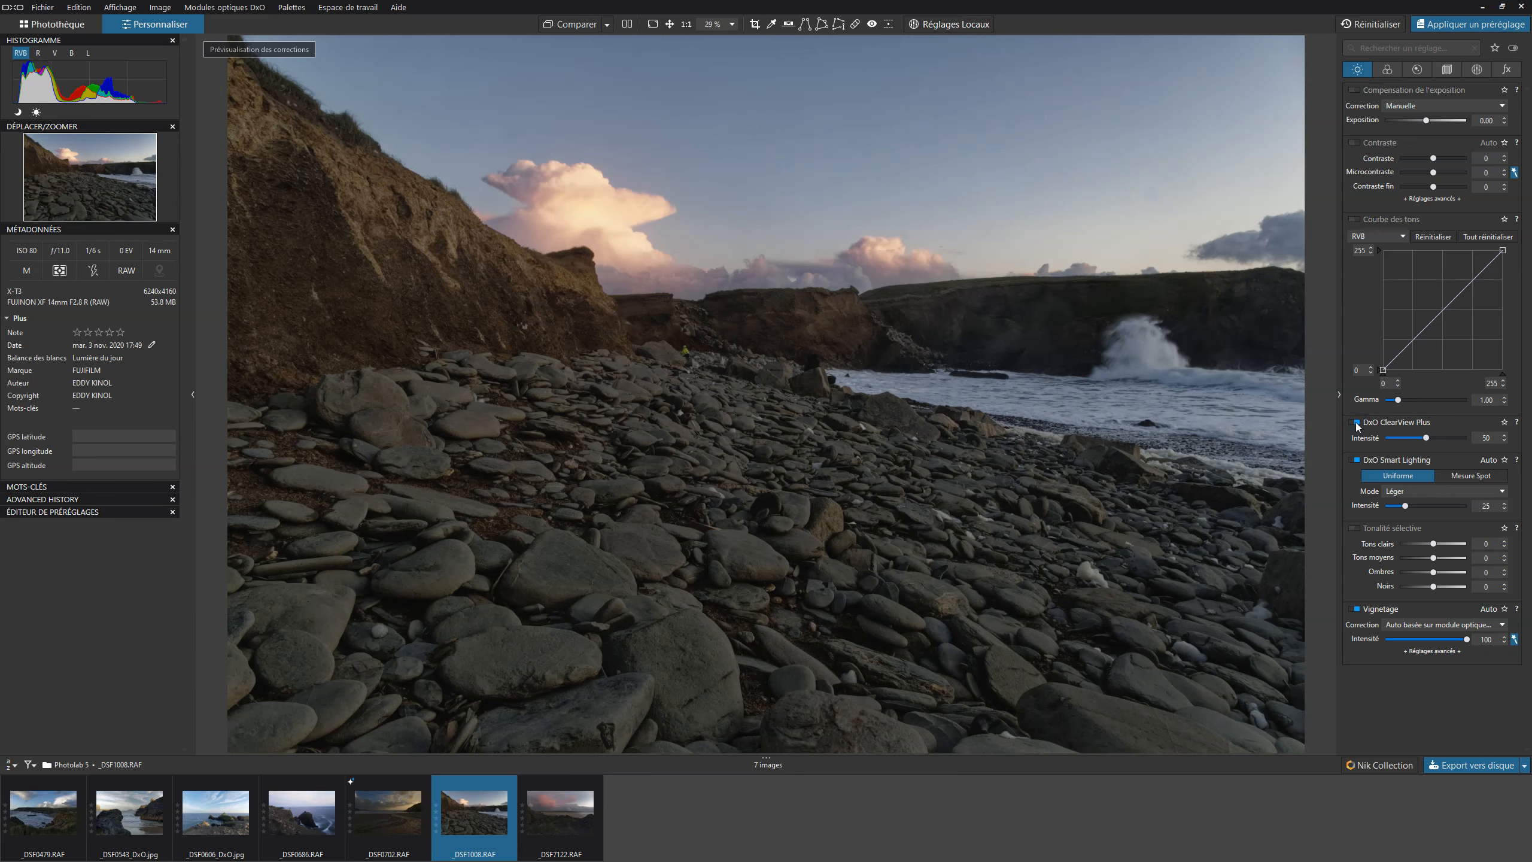
pyautogui.click(1357, 423)
pyautogui.click(1357, 422)
pyautogui.click(1357, 422)
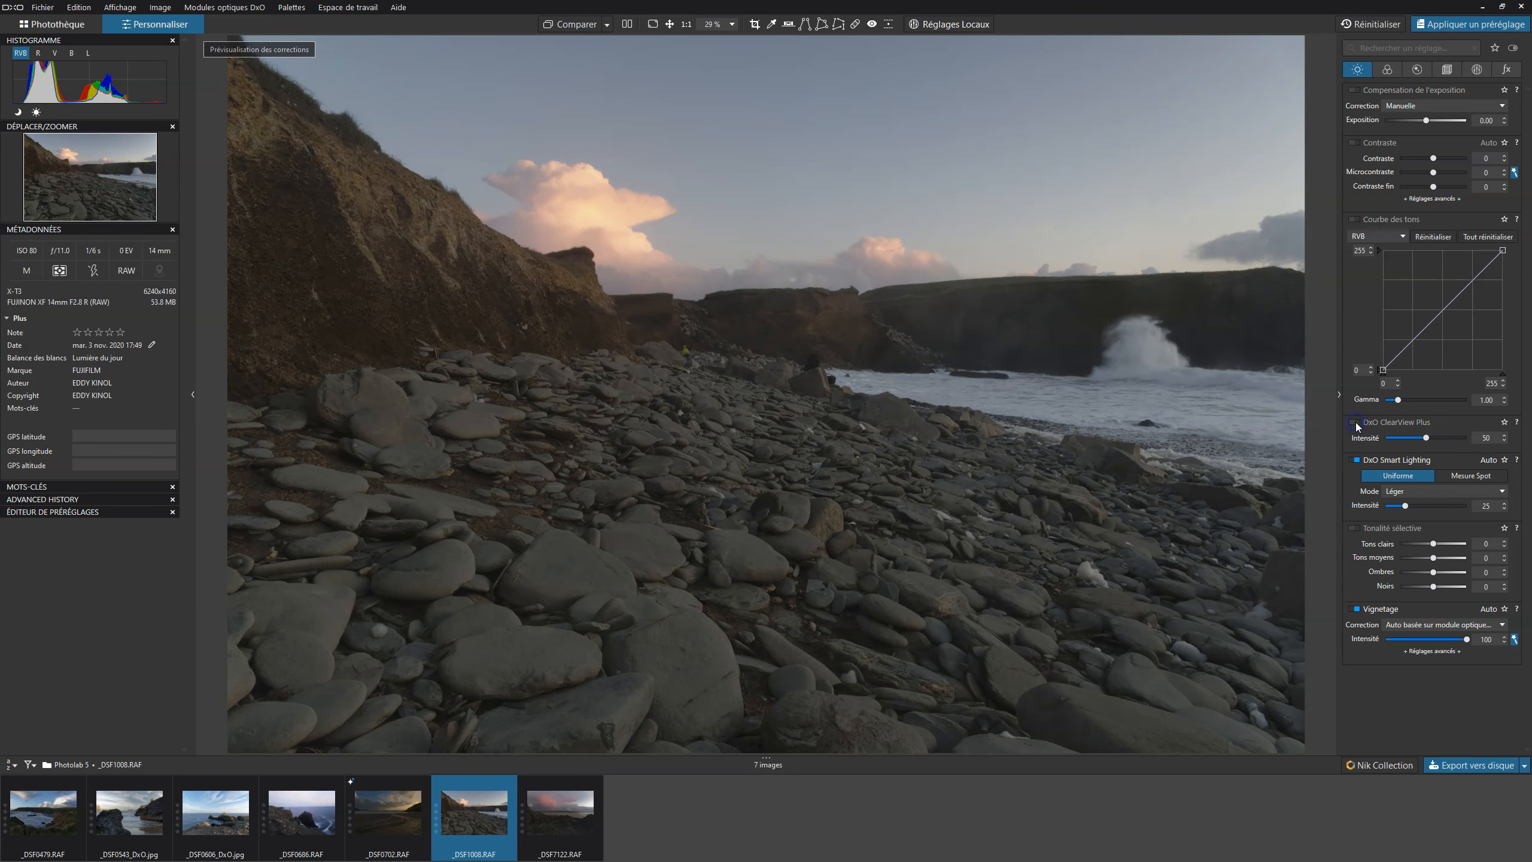
pyautogui.click(1357, 423)
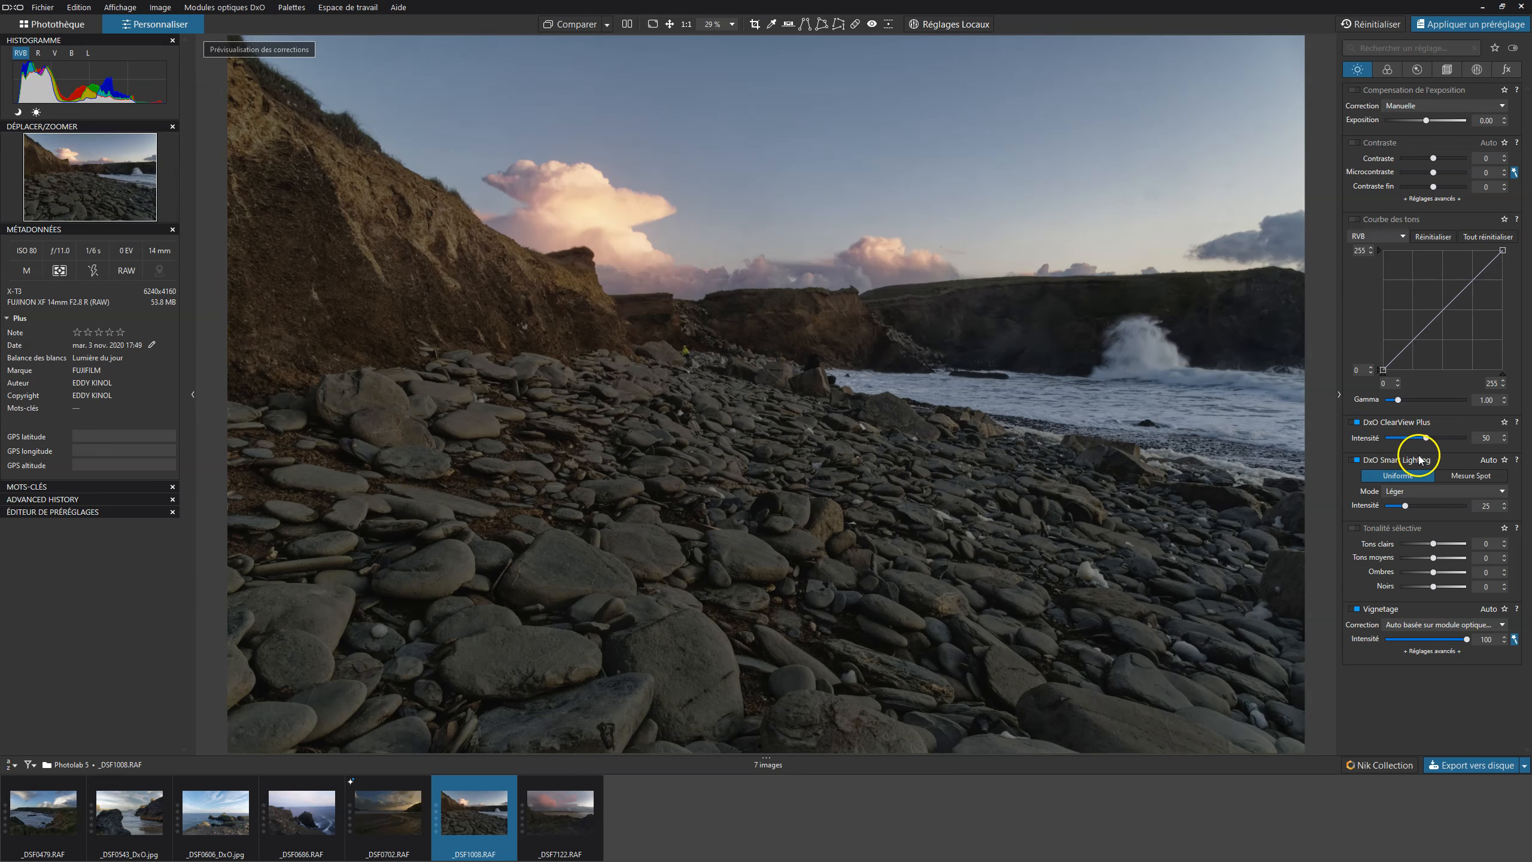
# Step: Set the DxO ClearView Plus intensity to 20 and compare its effect on and off
pyautogui.moveTo(1427, 438); pyautogui.dragTo(1403, 442)
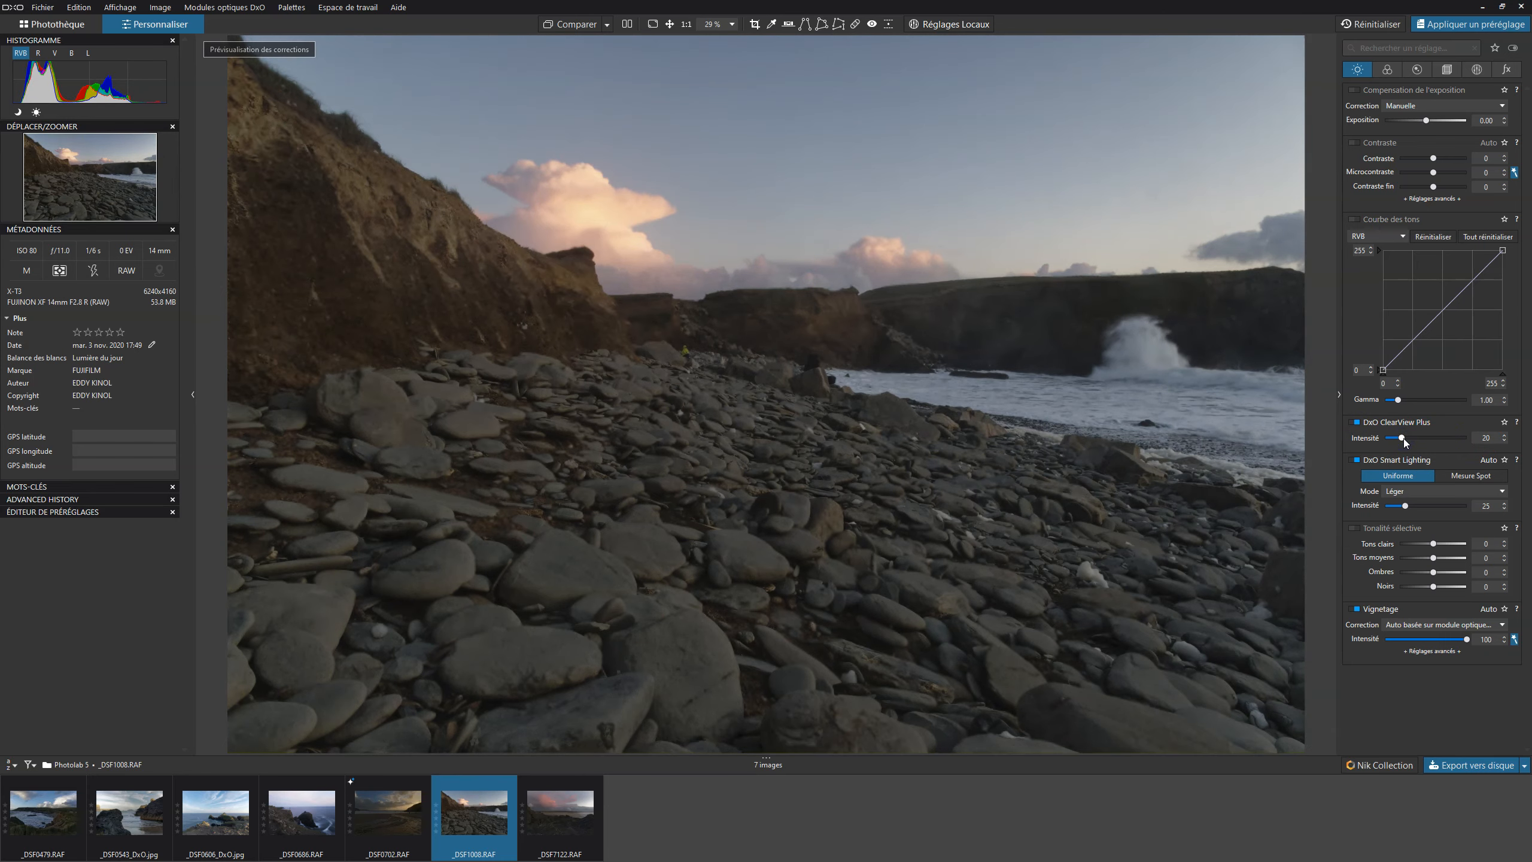
pyautogui.click(1353, 422)
pyautogui.click(1352, 422)
pyautogui.click(1346, 416)
# Step: Create a control point local adjustment with one point on each side of the foreground pebbles and display its mask
pyautogui.click(950, 24)
pyautogui.rightClick(897, 336)
pyautogui.click(879, 300)
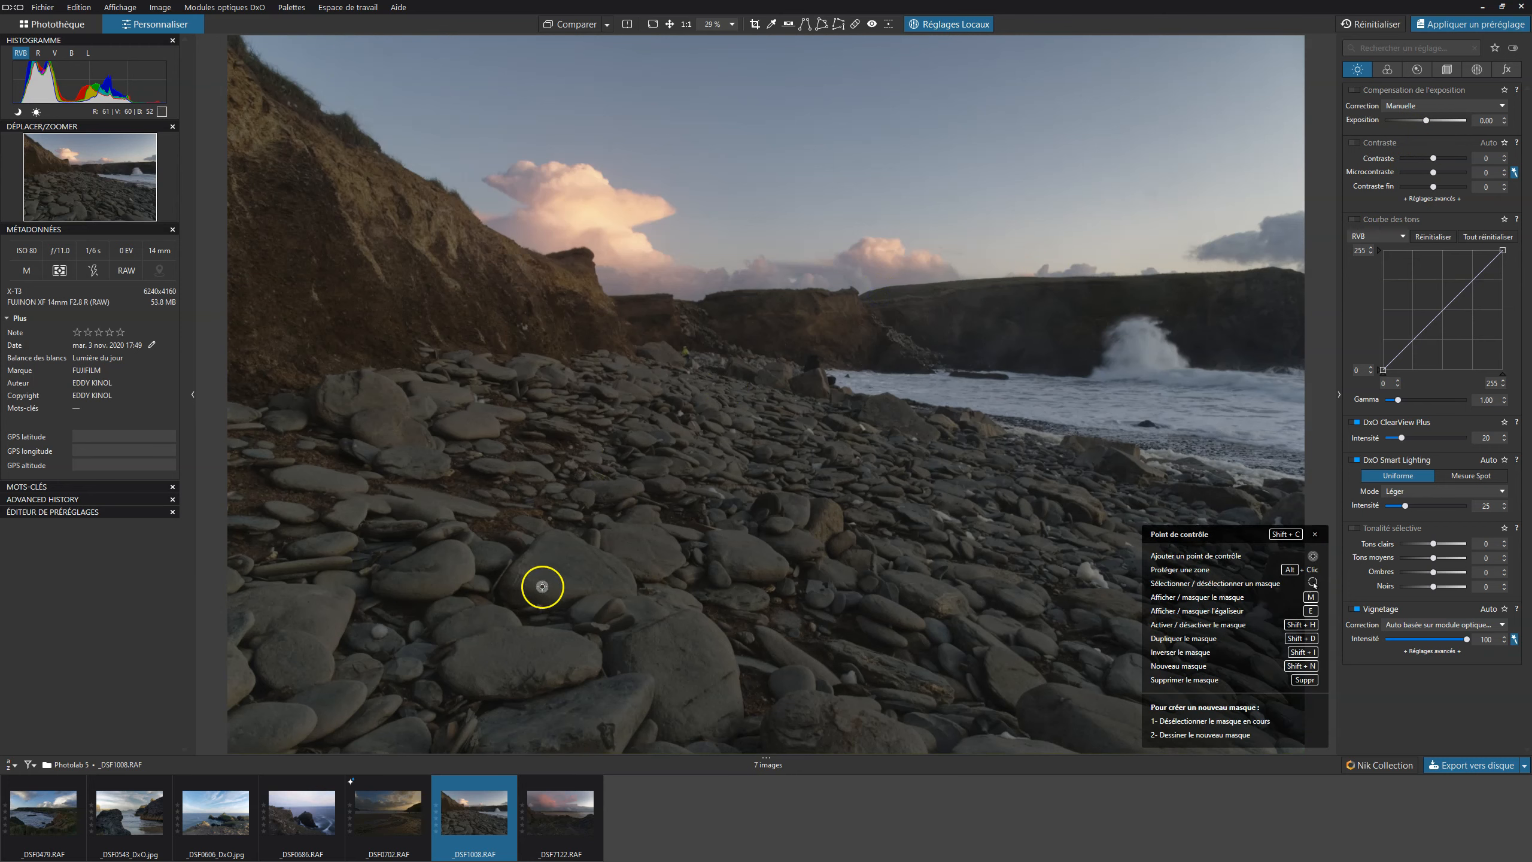
pyautogui.click(558, 571)
pyautogui.press('m')
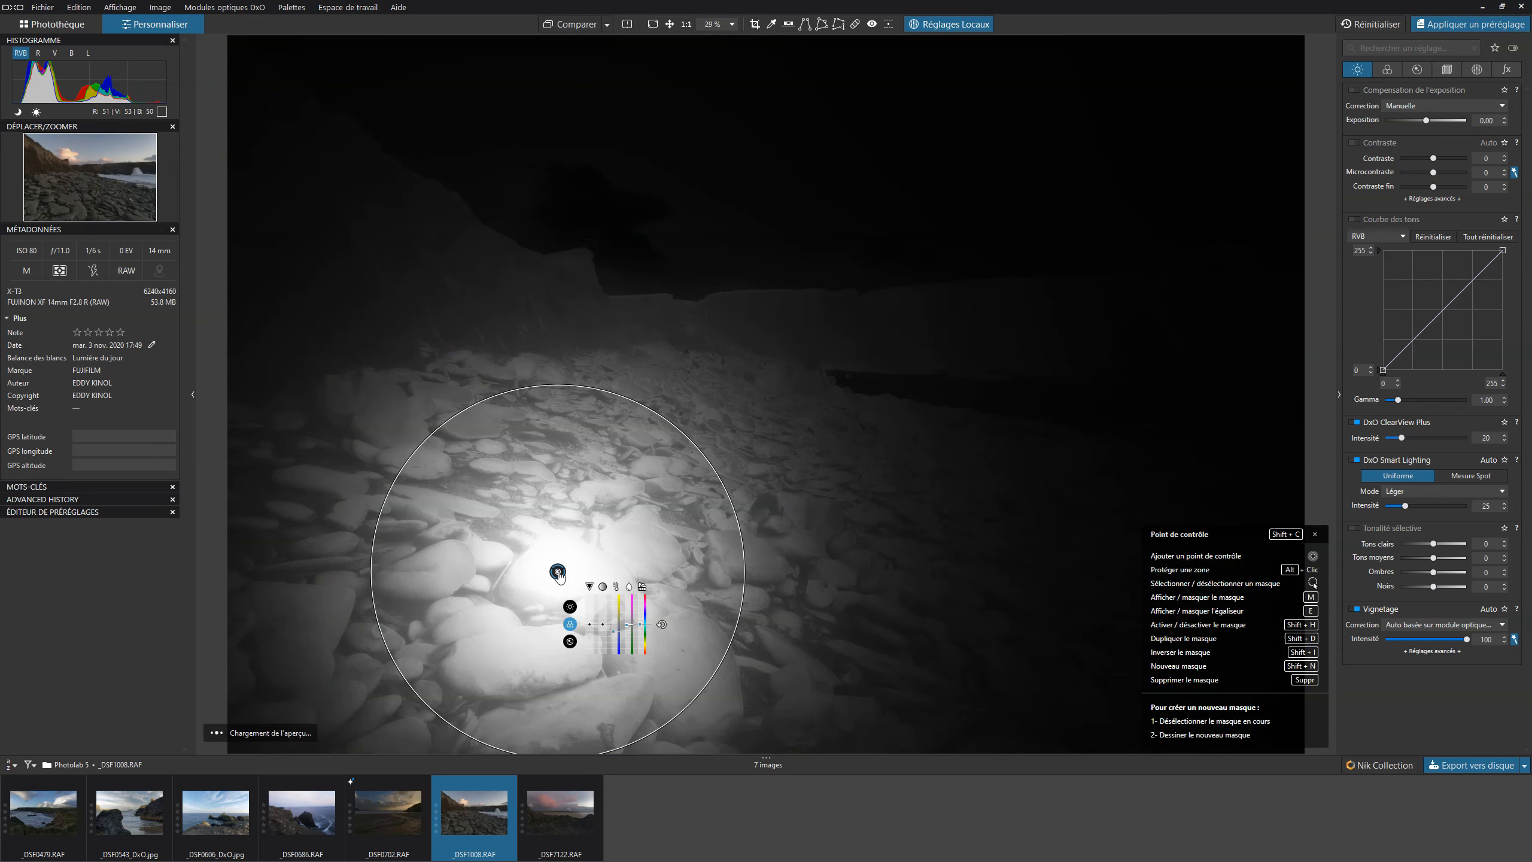
pyautogui.click(901, 607)
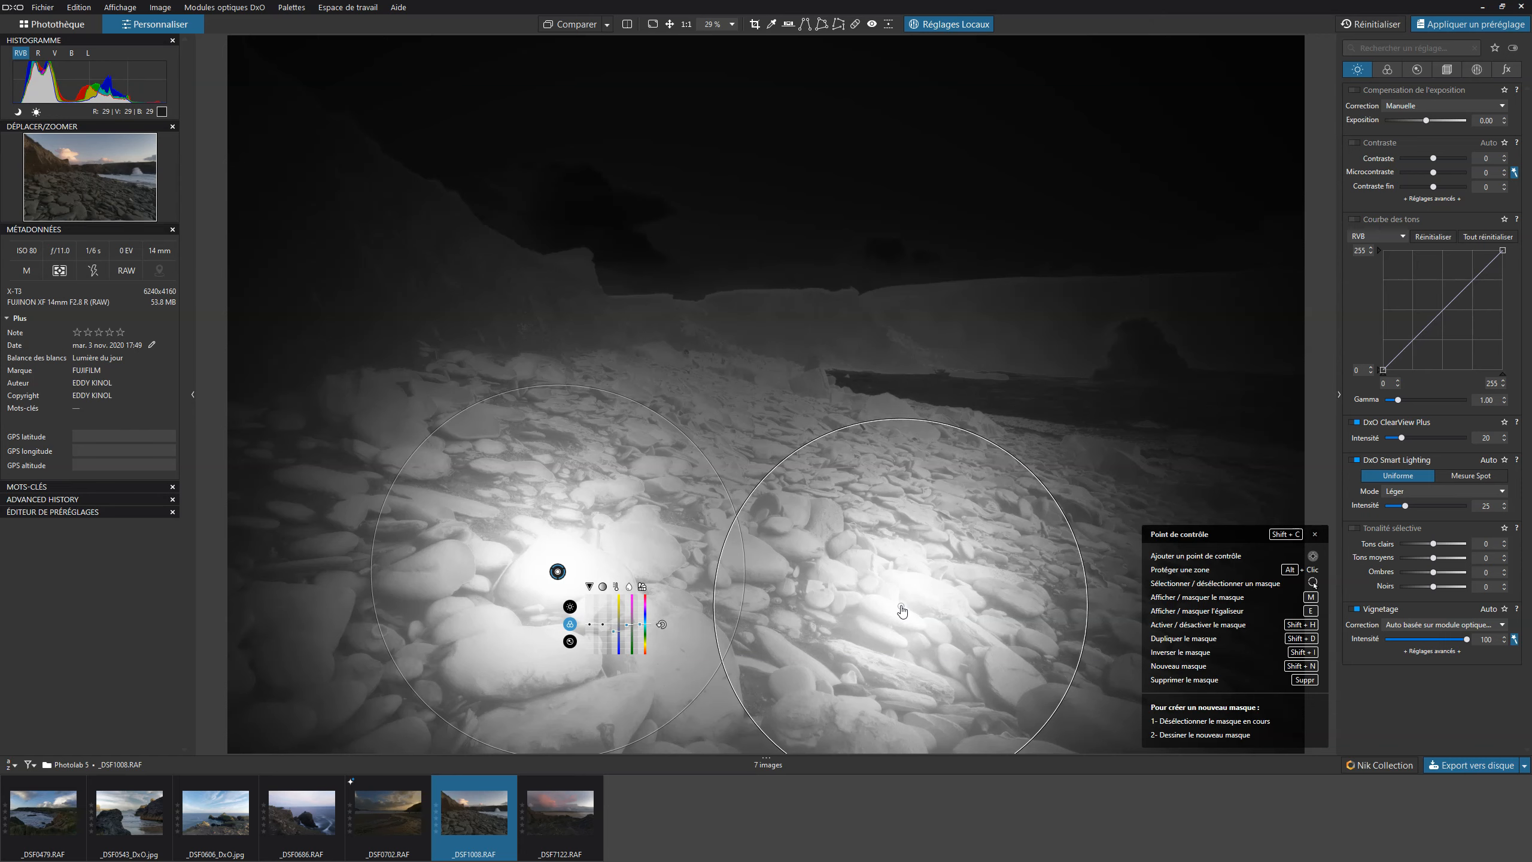
pyautogui.moveTo(899, 608); pyautogui.dragTo(974, 611)
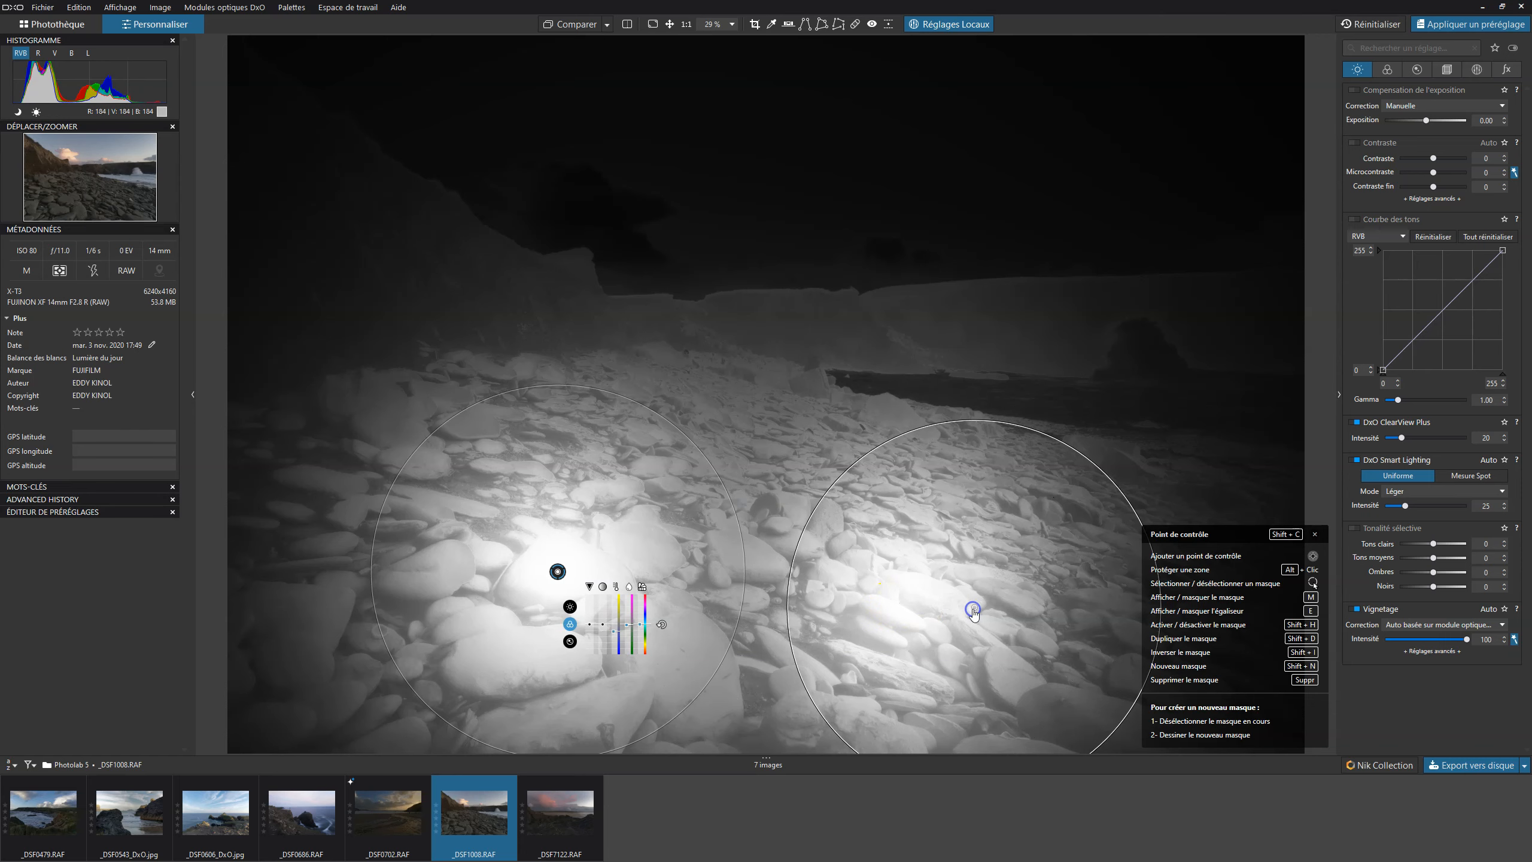
# Step: Set the control point mask's selectivity to Luma 67 and Chroma 77
pyautogui.click(1476, 69)
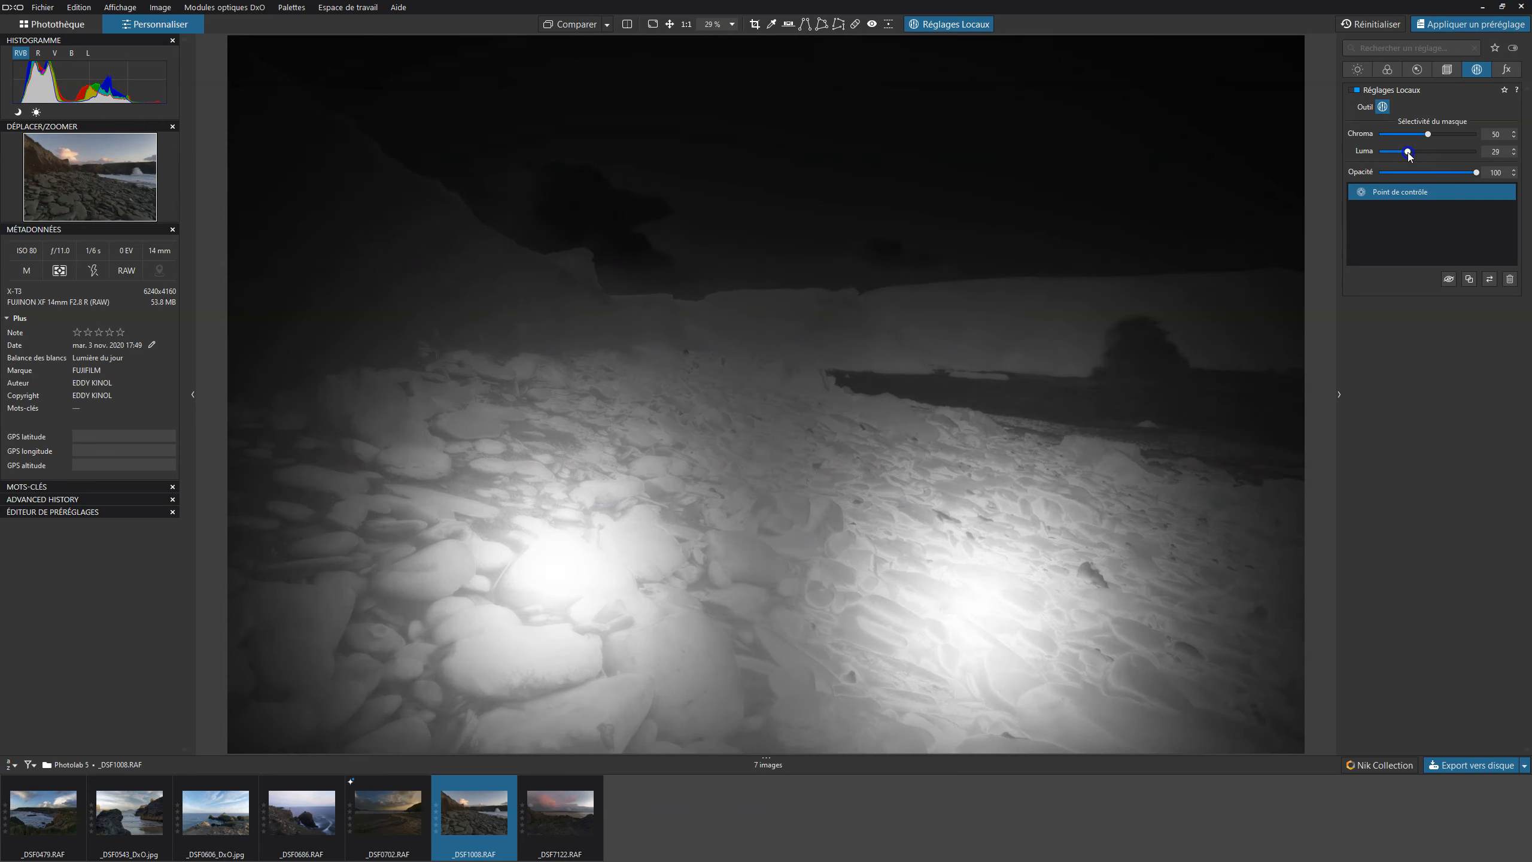
pyautogui.moveTo(1422, 158); pyautogui.dragTo(1446, 161)
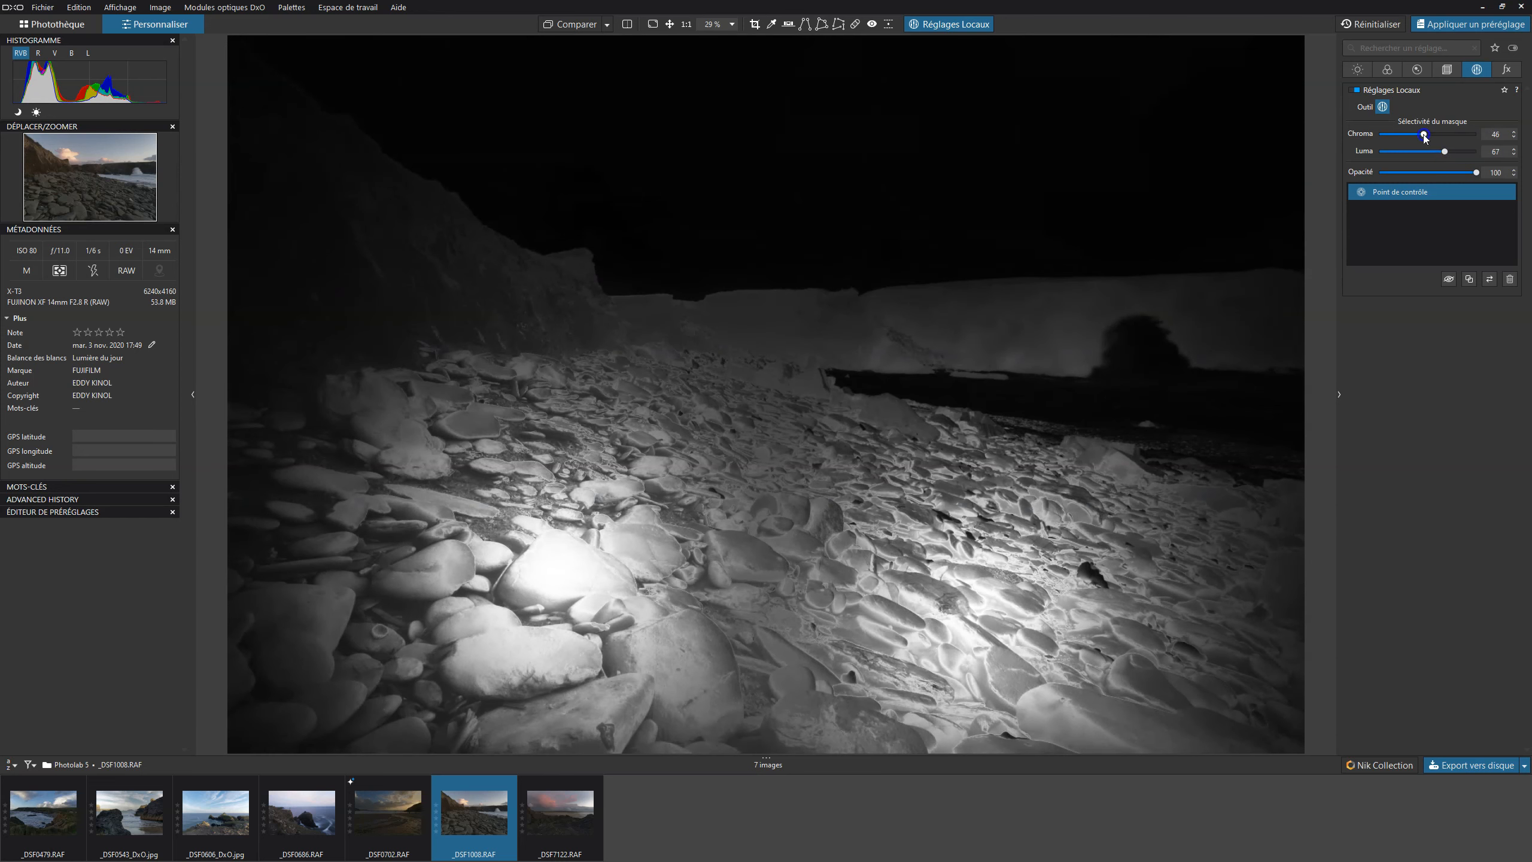
pyautogui.moveTo(1402, 136); pyautogui.dragTo(1454, 149)
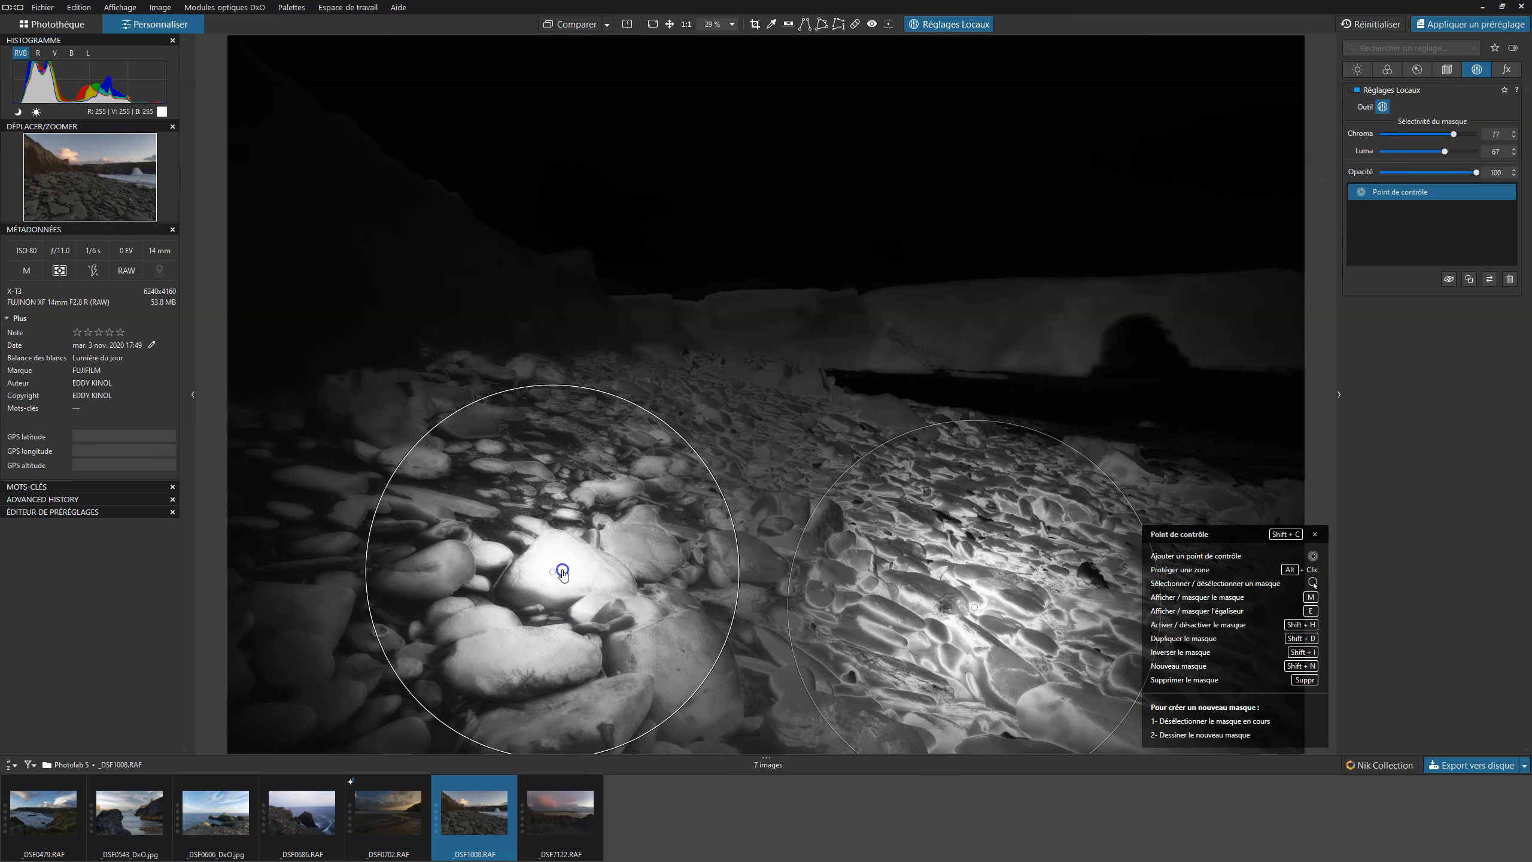
# Step: Reposition both control points, moving the first farther left on the pebbles and the second slightly left
pyautogui.moveTo(562, 572); pyautogui.dragTo(450, 571)
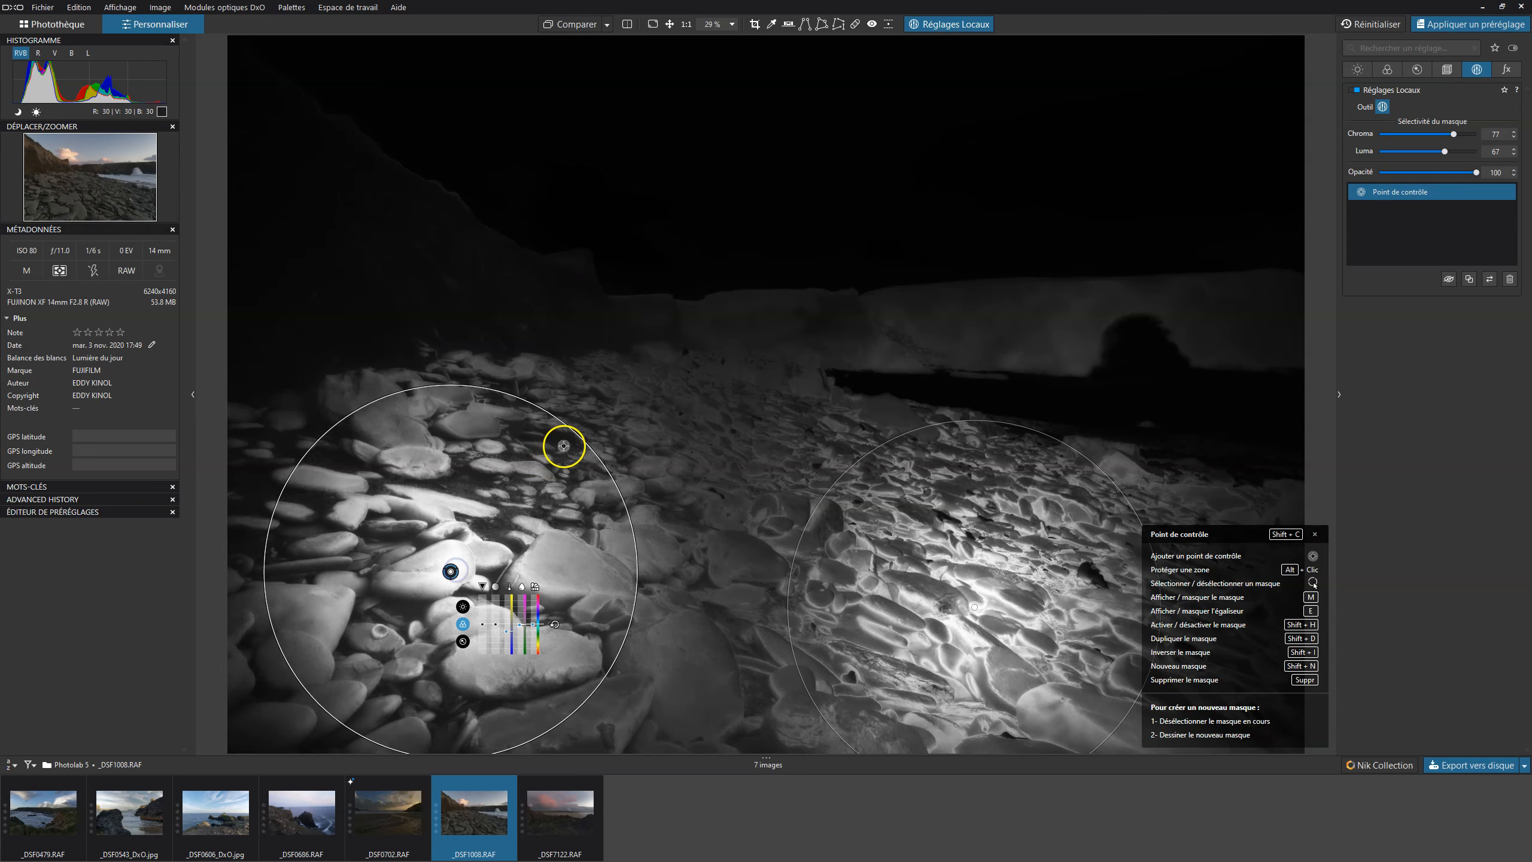
pyautogui.moveTo(975, 611); pyautogui.dragTo(942, 612)
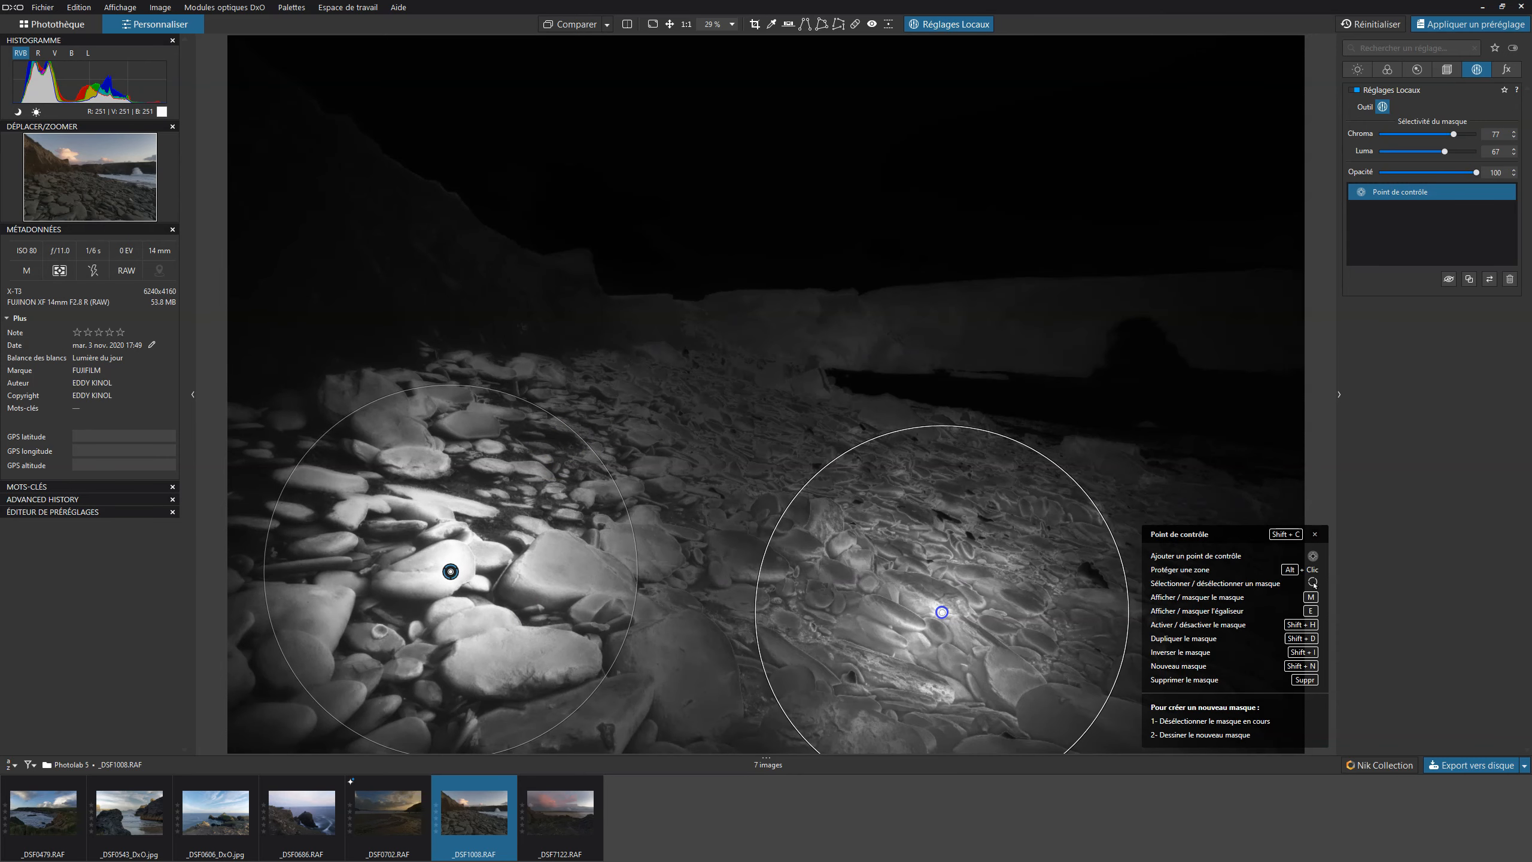
# Step: Add two protection points on the dark distant cliffs to exclude them from the mask, and hide the mask
pyautogui.click(823, 231)
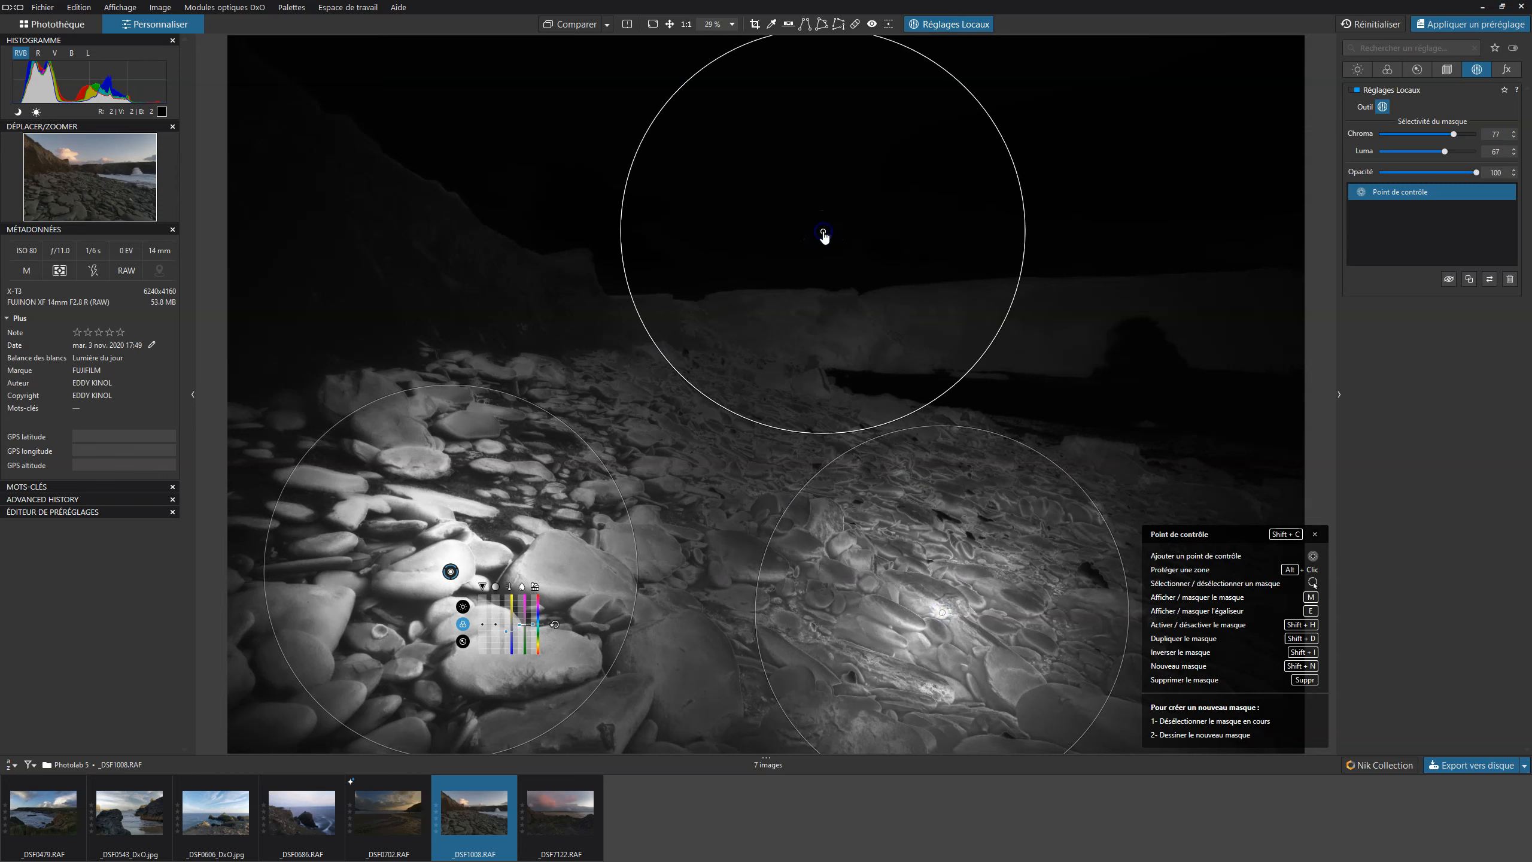
pyautogui.moveTo(825, 237); pyautogui.dragTo(811, 318)
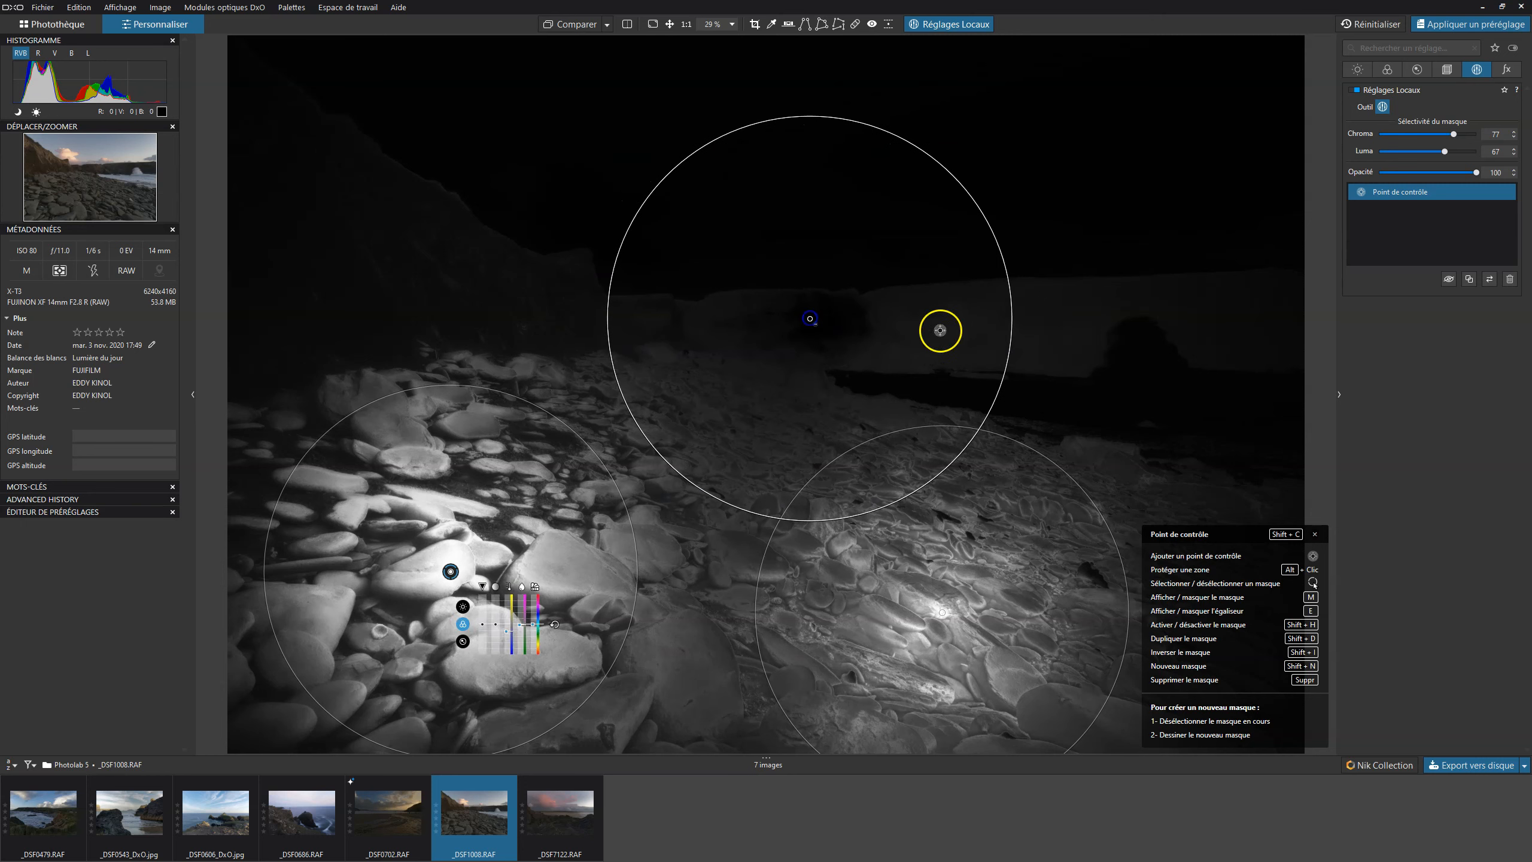
pyautogui.click(1075, 327)
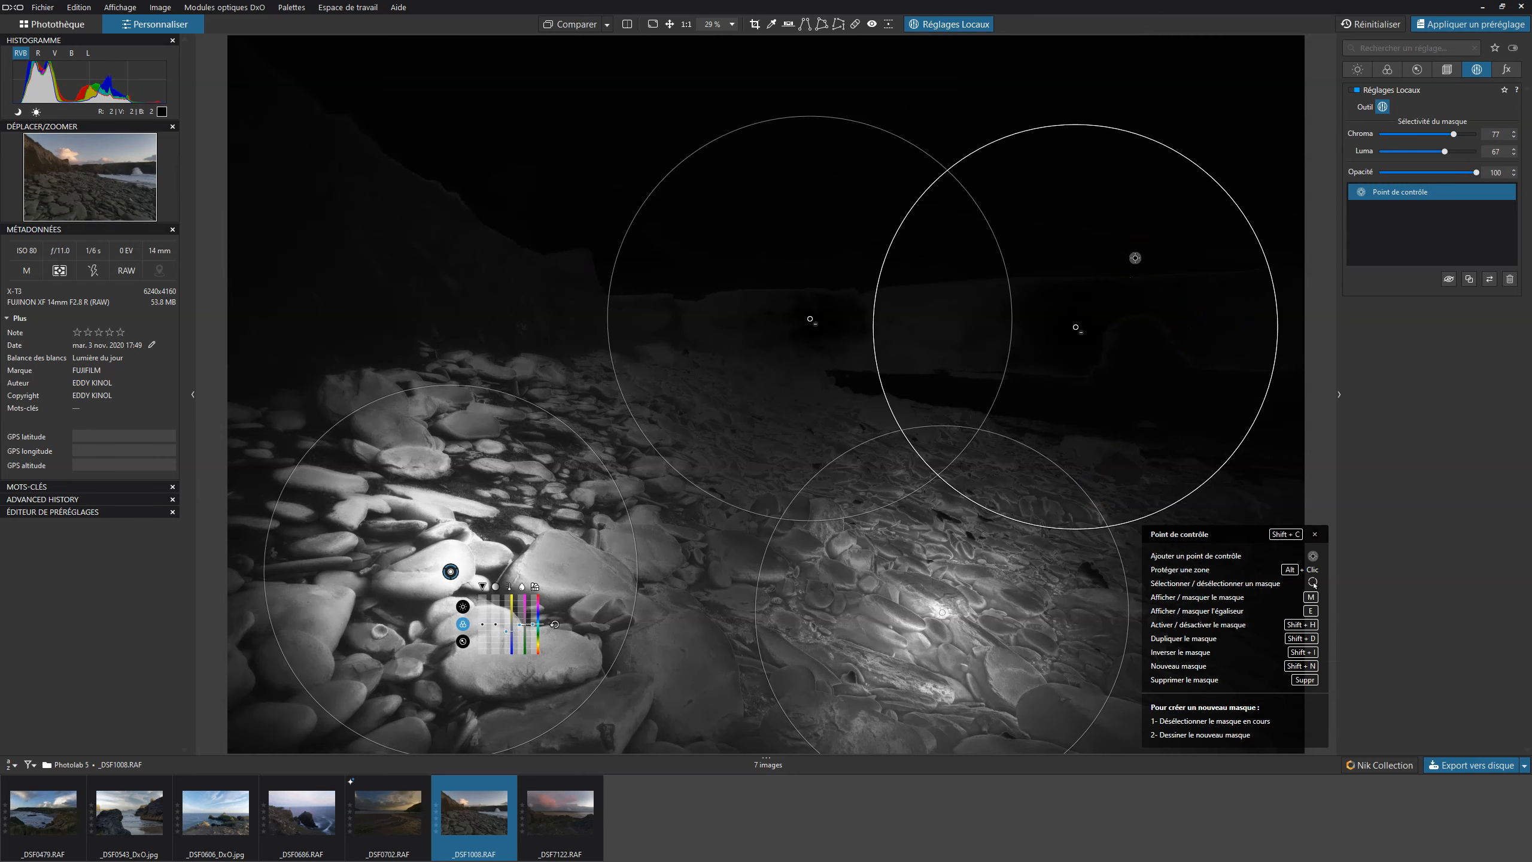
pyautogui.press('m')
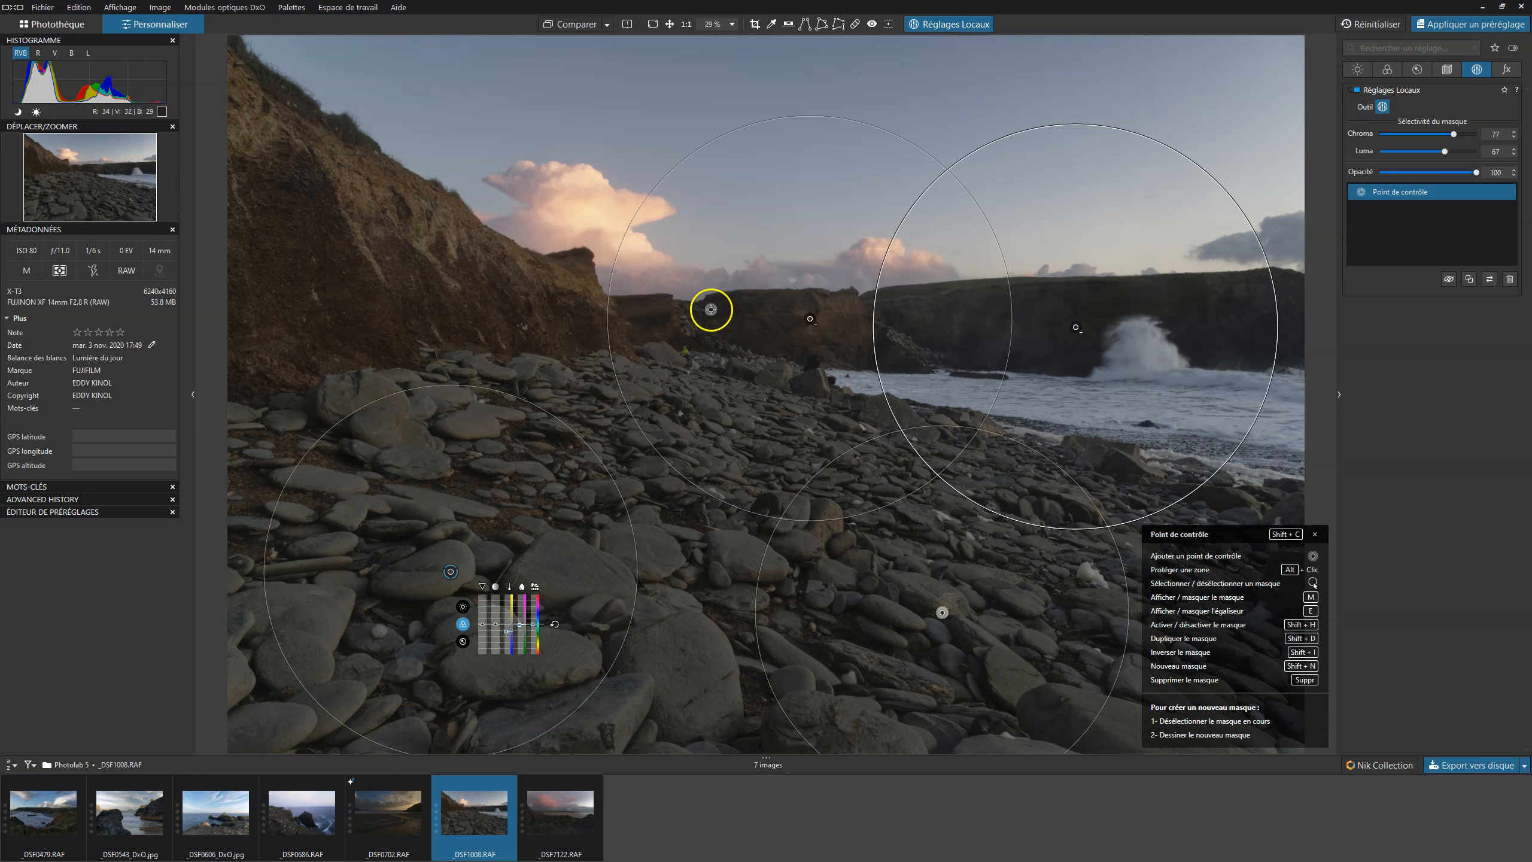
# Step: Raise the local ClearView Plus correction moderately for the pebbles' control point mask
pyautogui.click(463, 609)
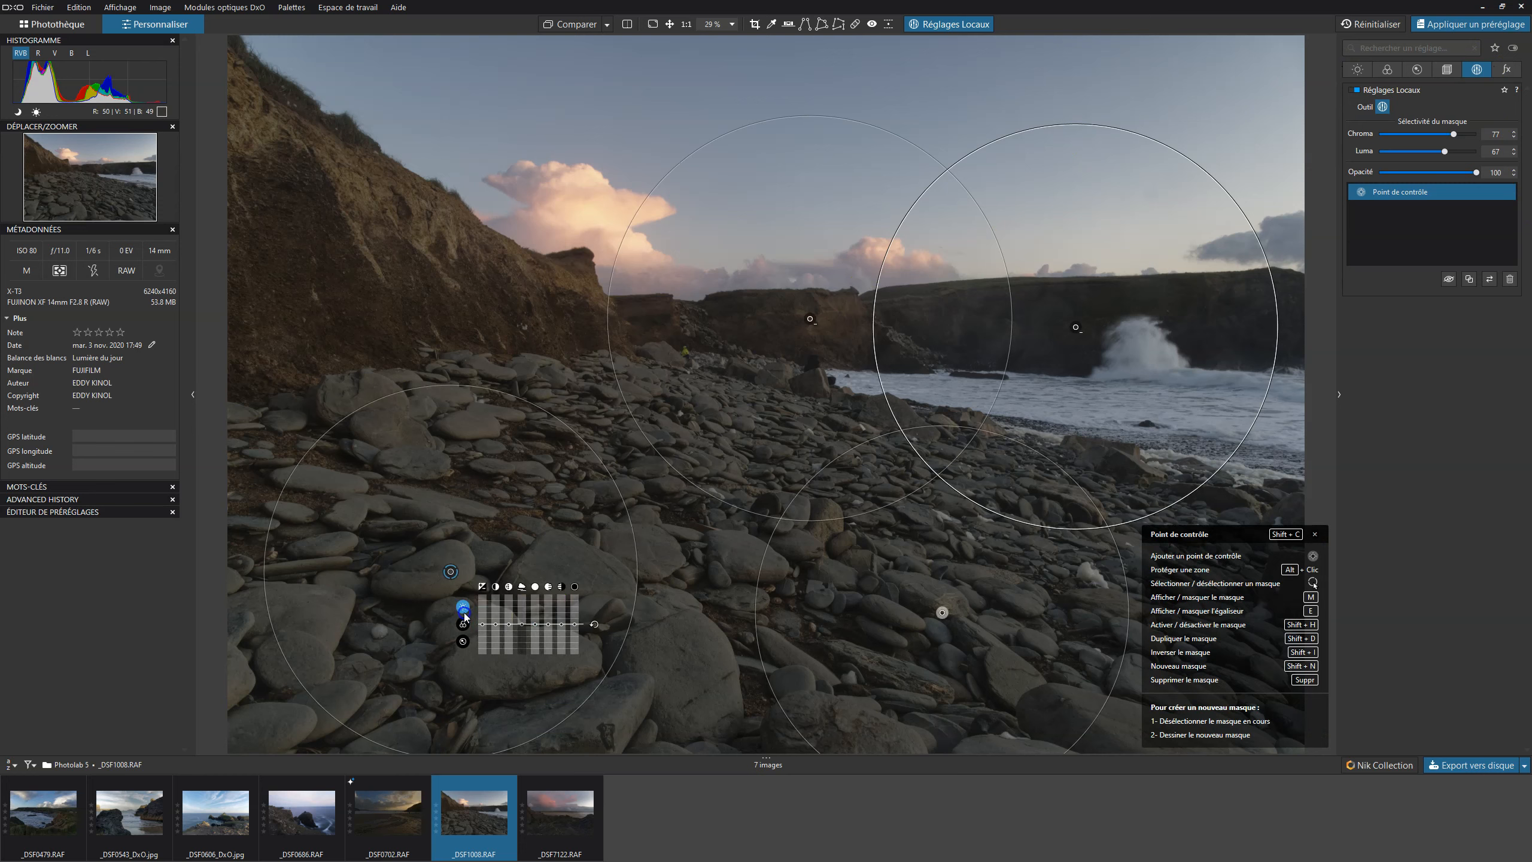
pyautogui.click(522, 628)
pyautogui.moveTo(523, 629); pyautogui.dragTo(523, 615)
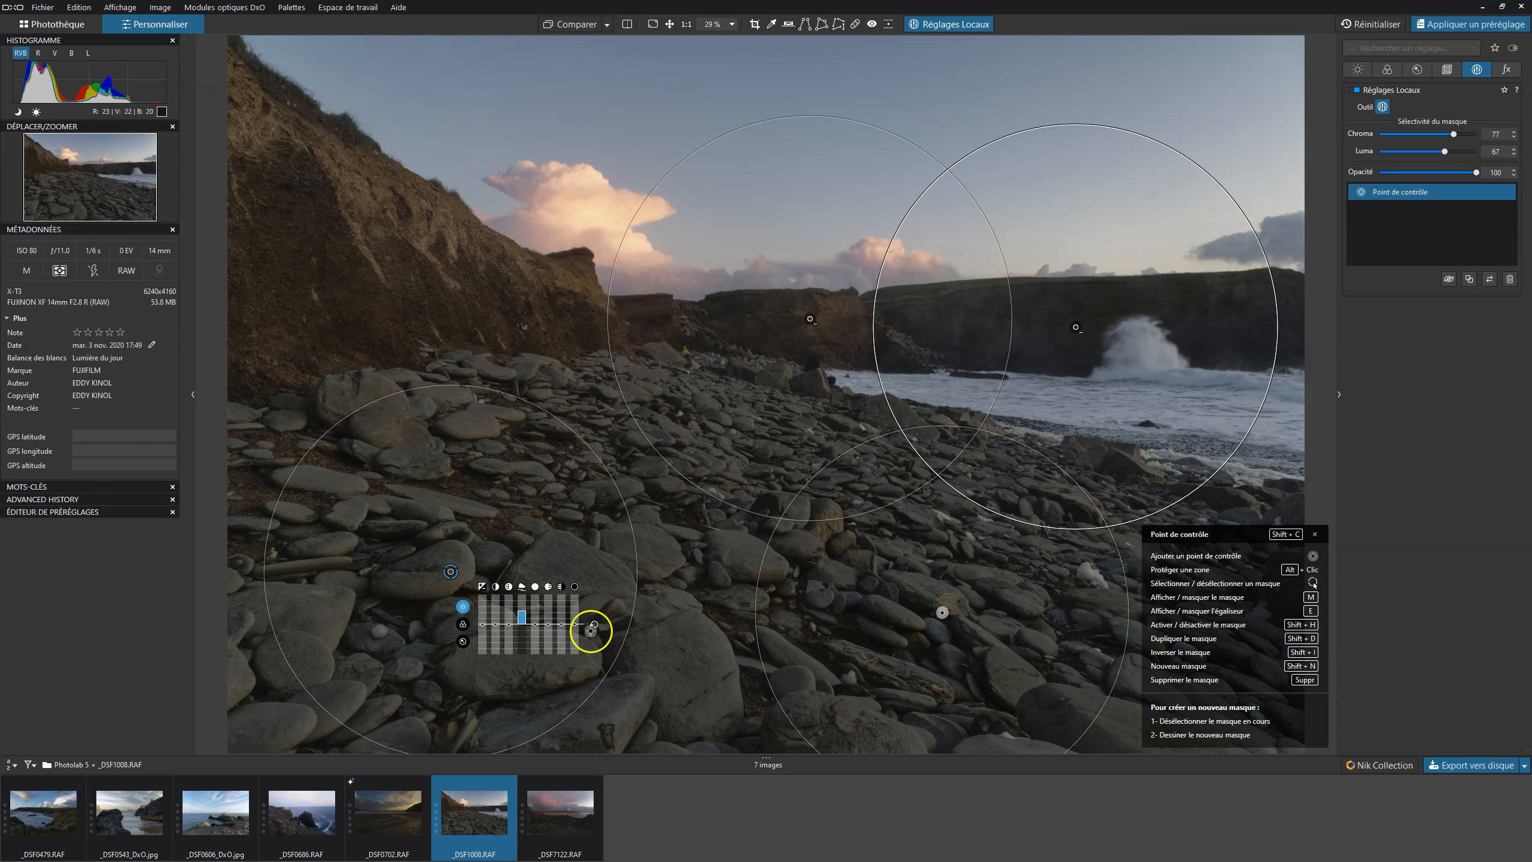
# Step: Increase the vibrance of the pebbles' control point mask and switch the mask off to compare its effect
pyautogui.click(462, 625)
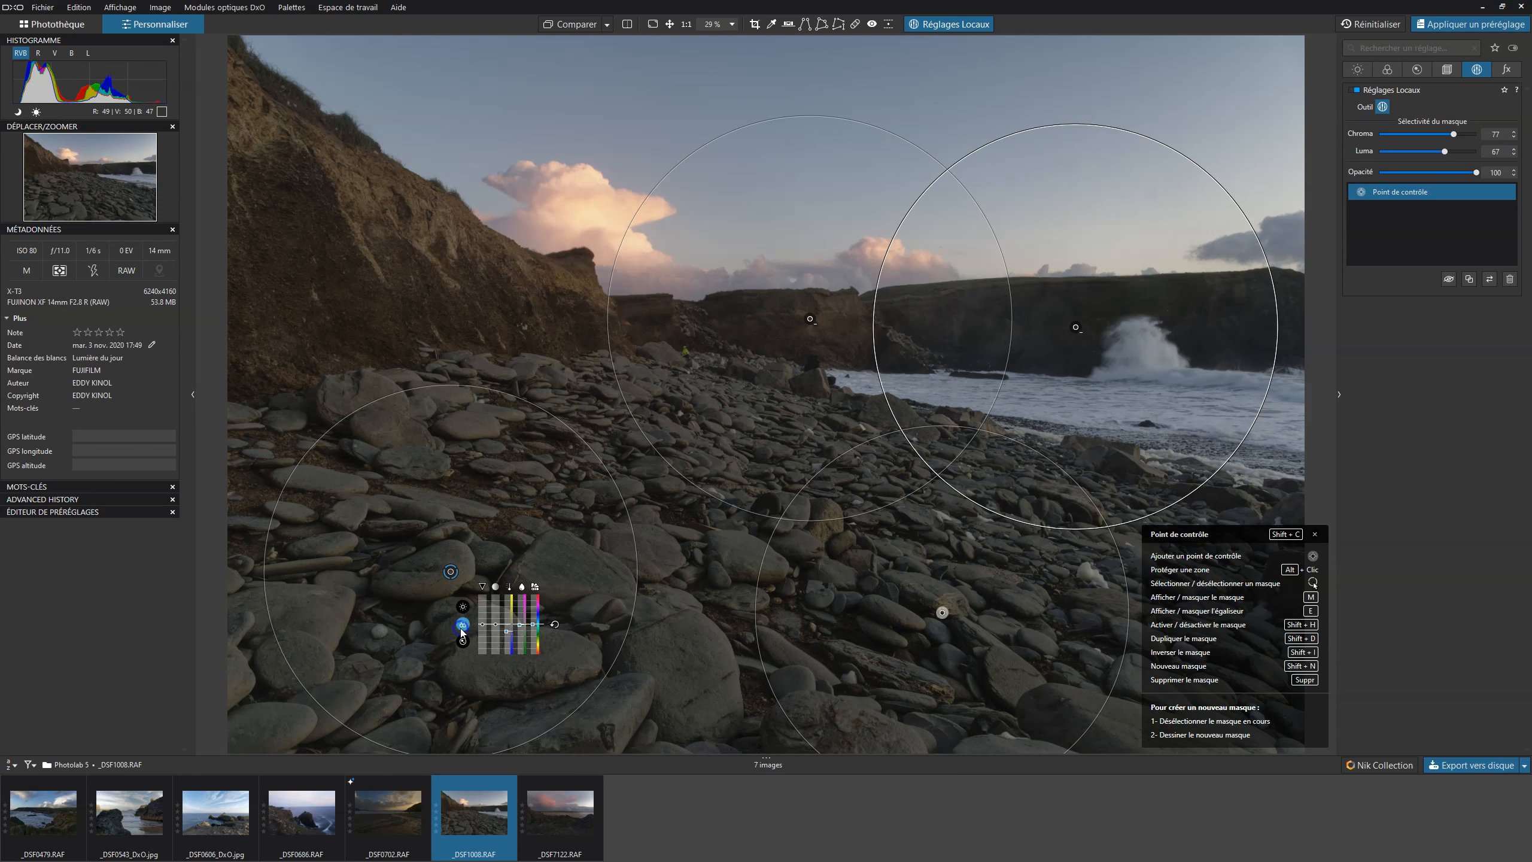
pyautogui.moveTo(482, 628); pyautogui.dragTo(486, 608)
pyautogui.click(489, 615)
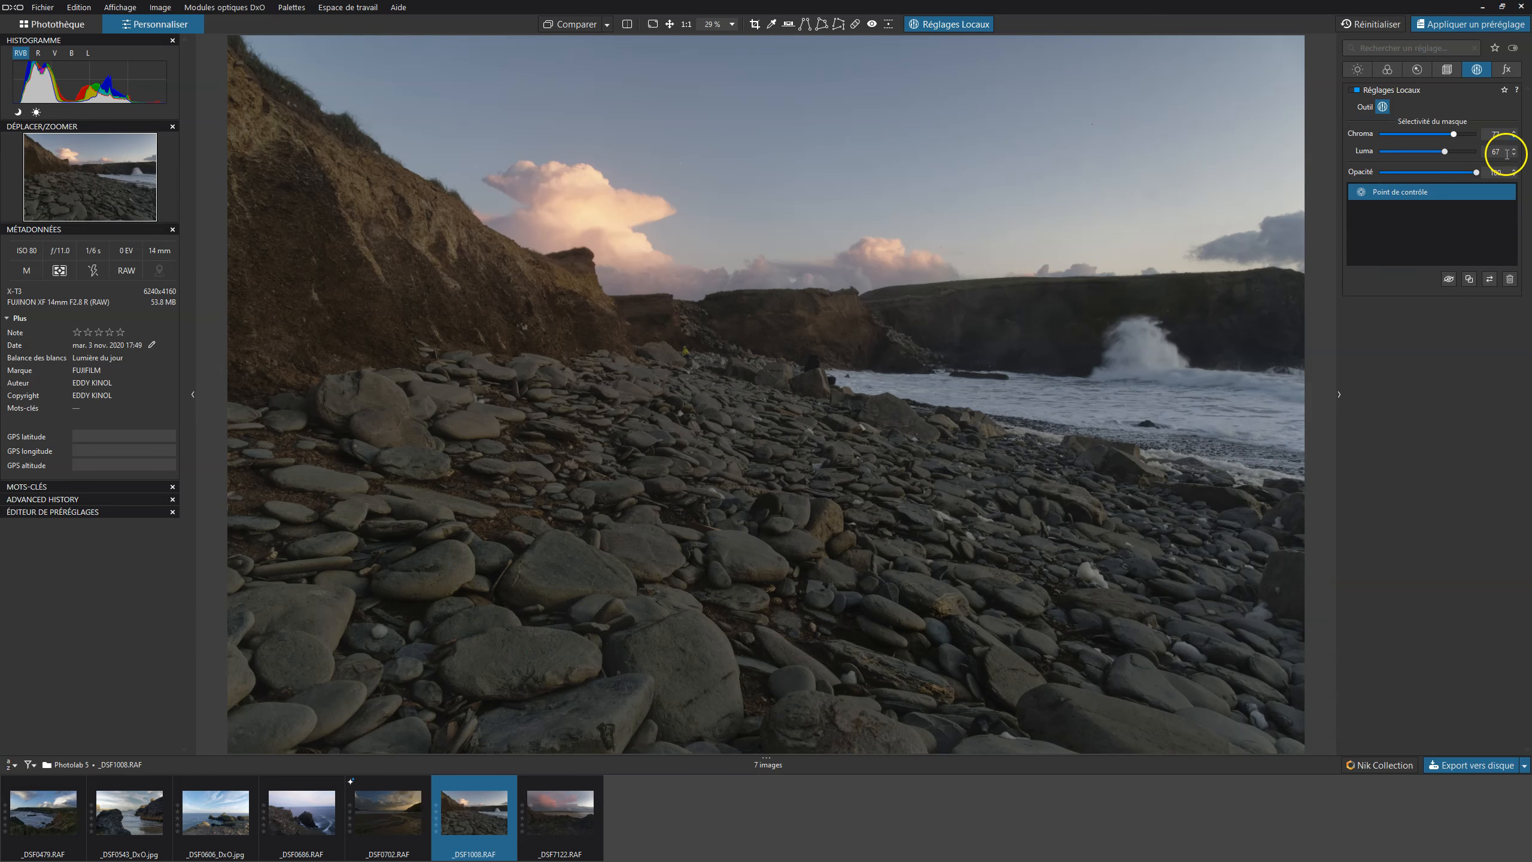
pyautogui.click(1506, 192)
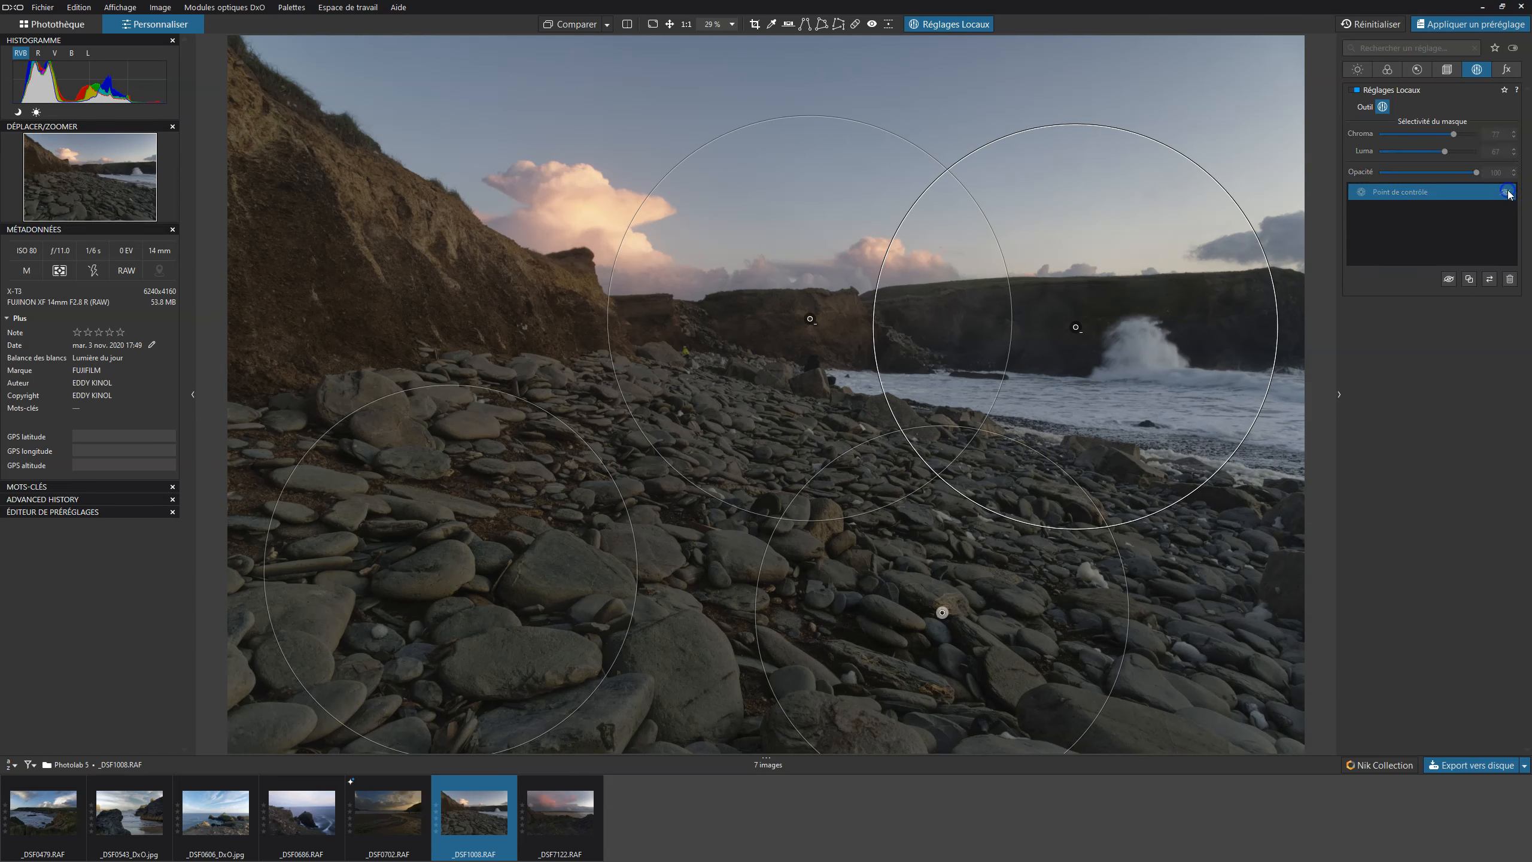
# Step: Switch the pebbles' control point mask back on and set its local exposure to 0.72
pyautogui.click(1506, 192)
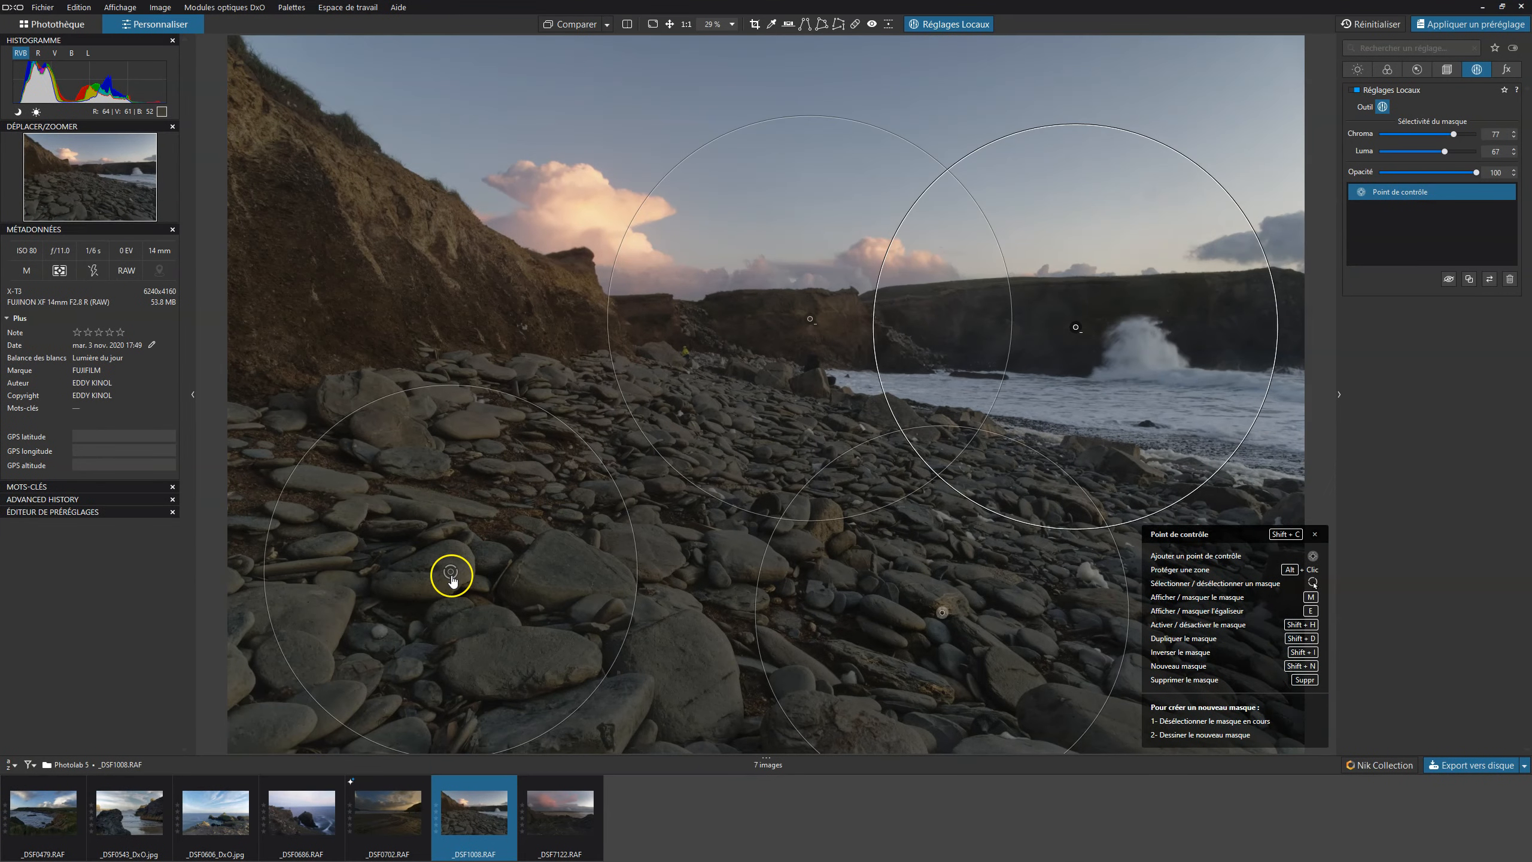
pyautogui.click(451, 574)
pyautogui.click(559, 660)
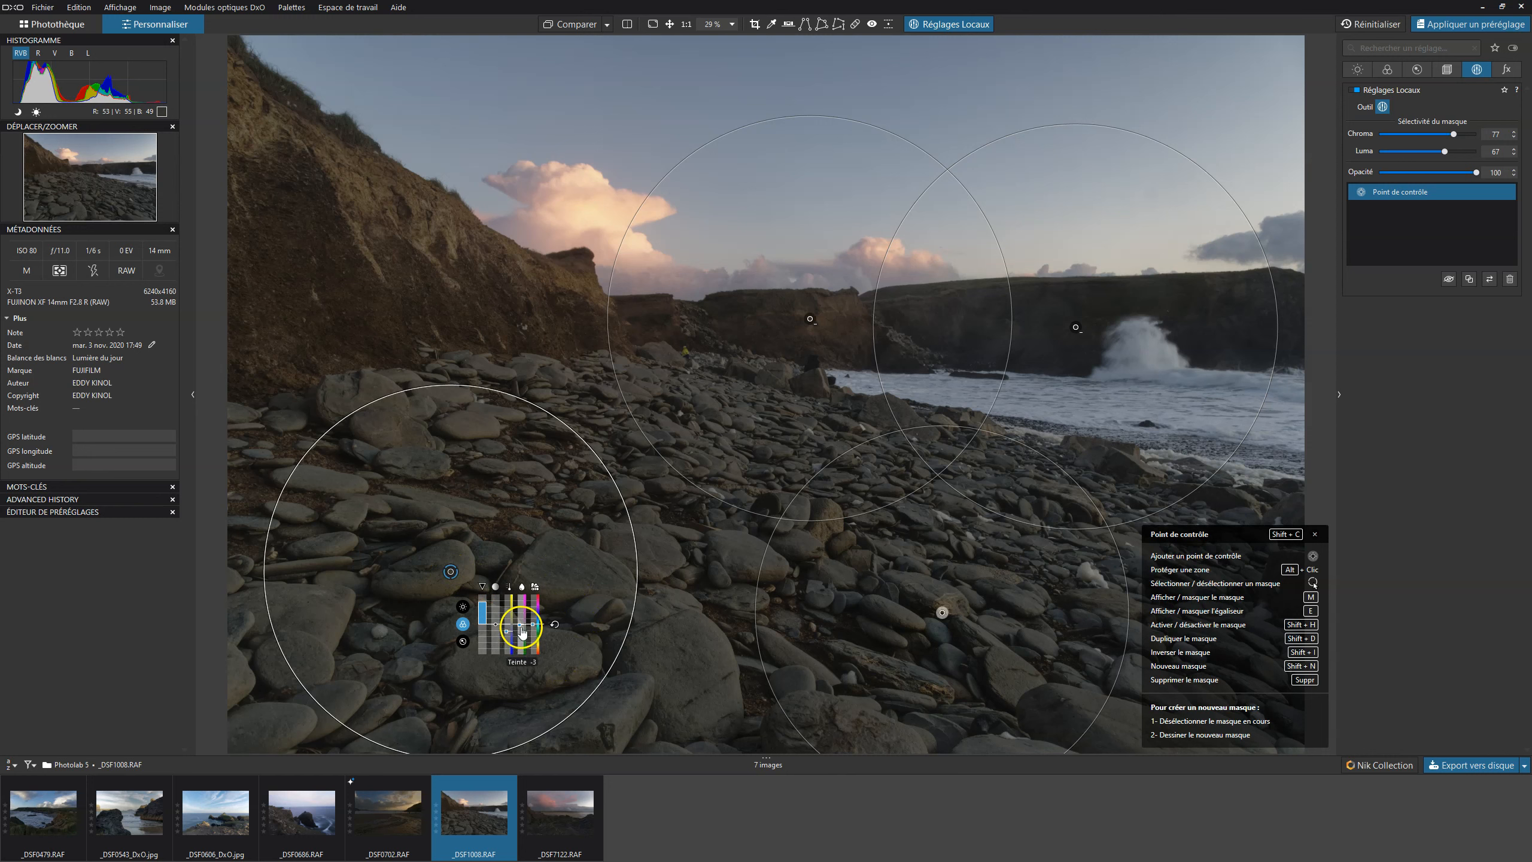
pyautogui.click(462, 605)
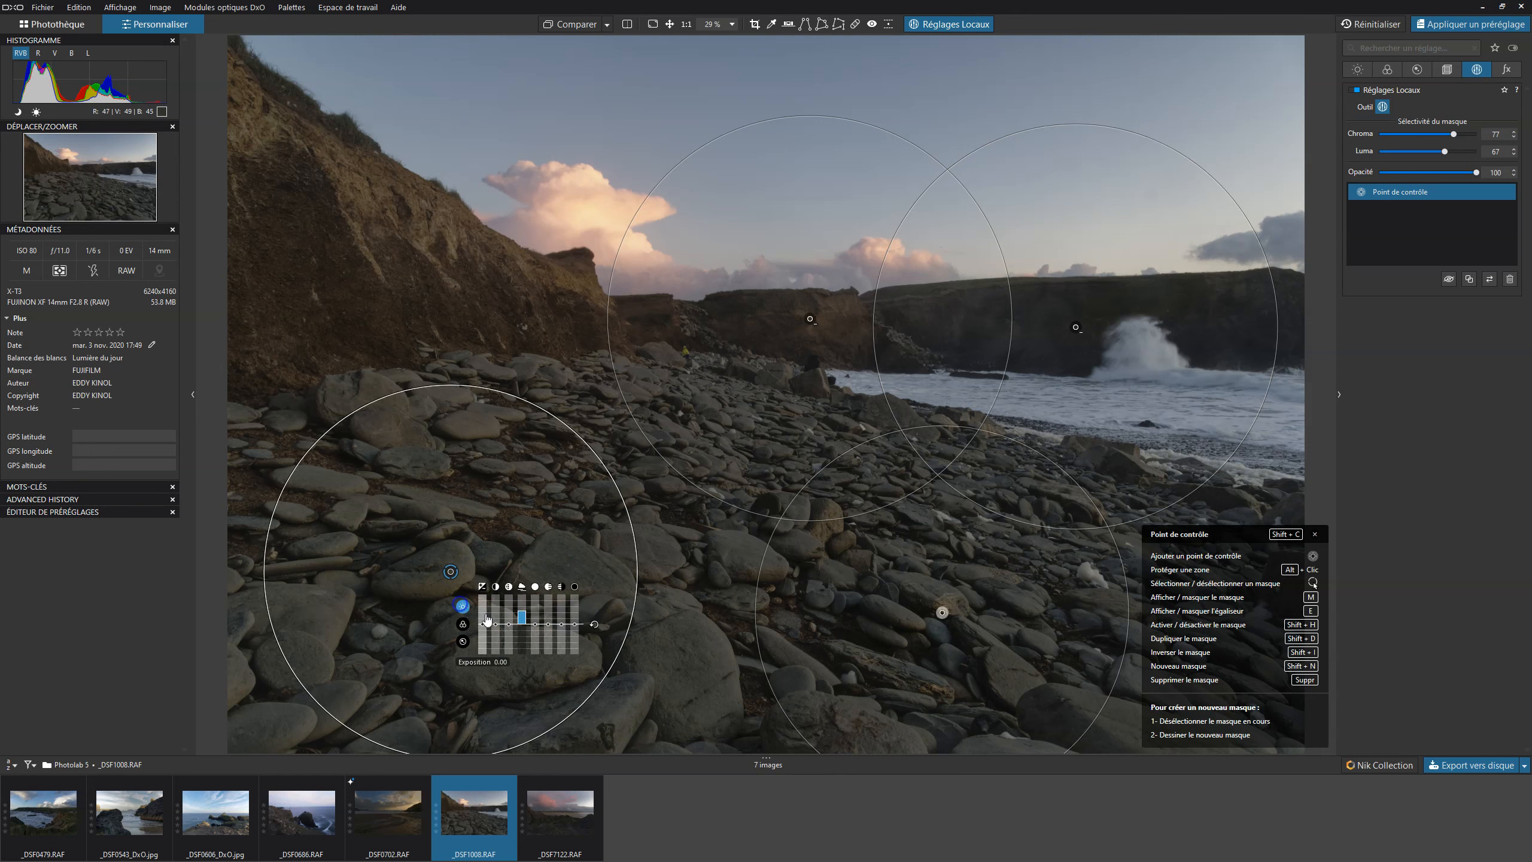
pyautogui.moveTo(481, 628); pyautogui.dragTo(483, 624)
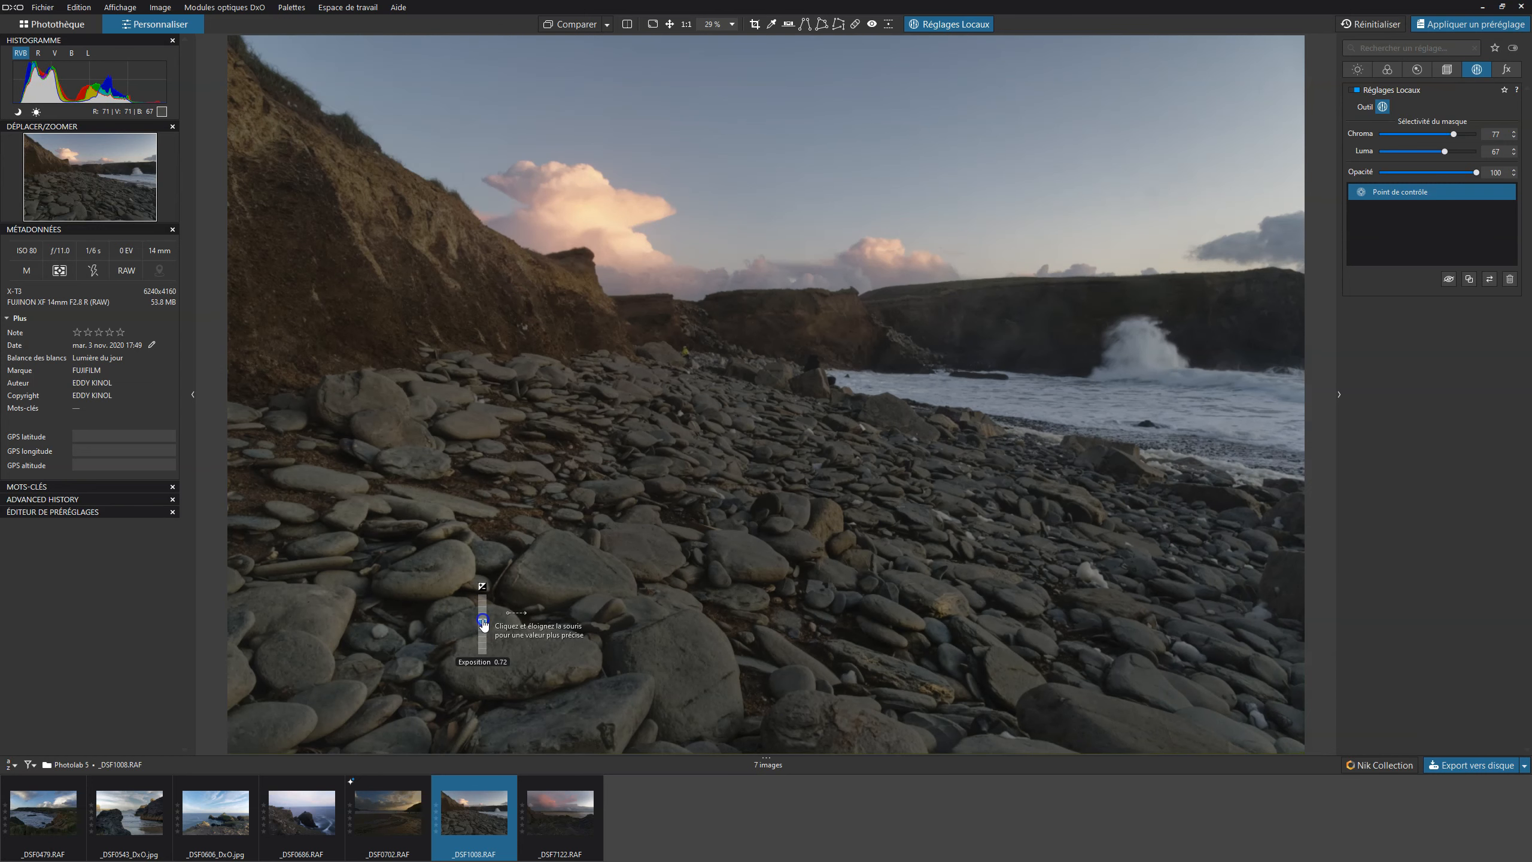
pyautogui.moveTo(483, 624); pyautogui.dragTo(484, 626)
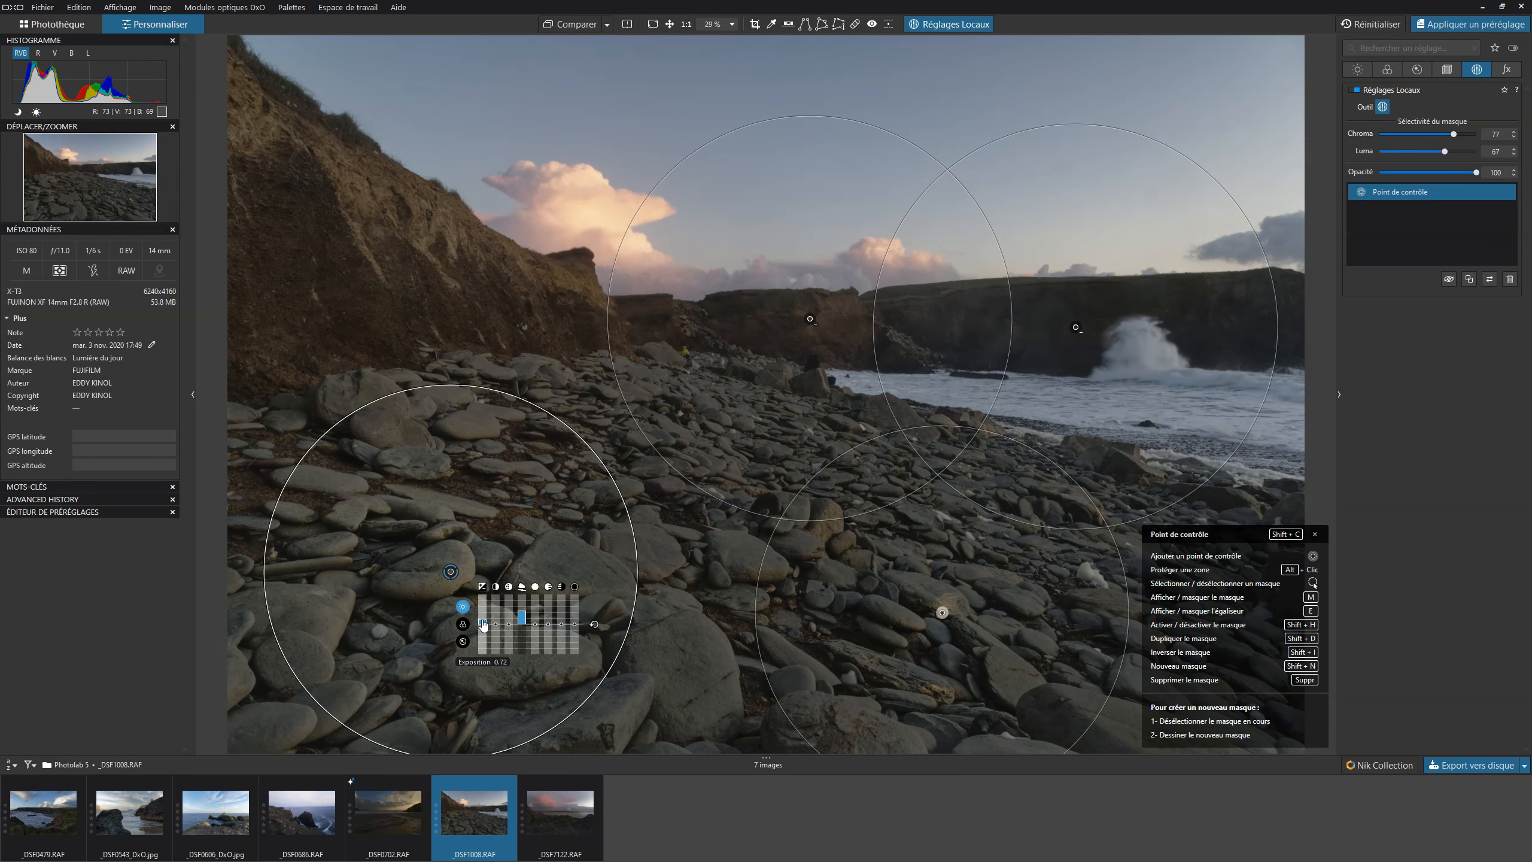
pyautogui.click(483, 618)
# Step: Check the photo without the local adjustment overlays, then review the pebbles' mask in black and white and hide it again
pyautogui.click(965, 22)
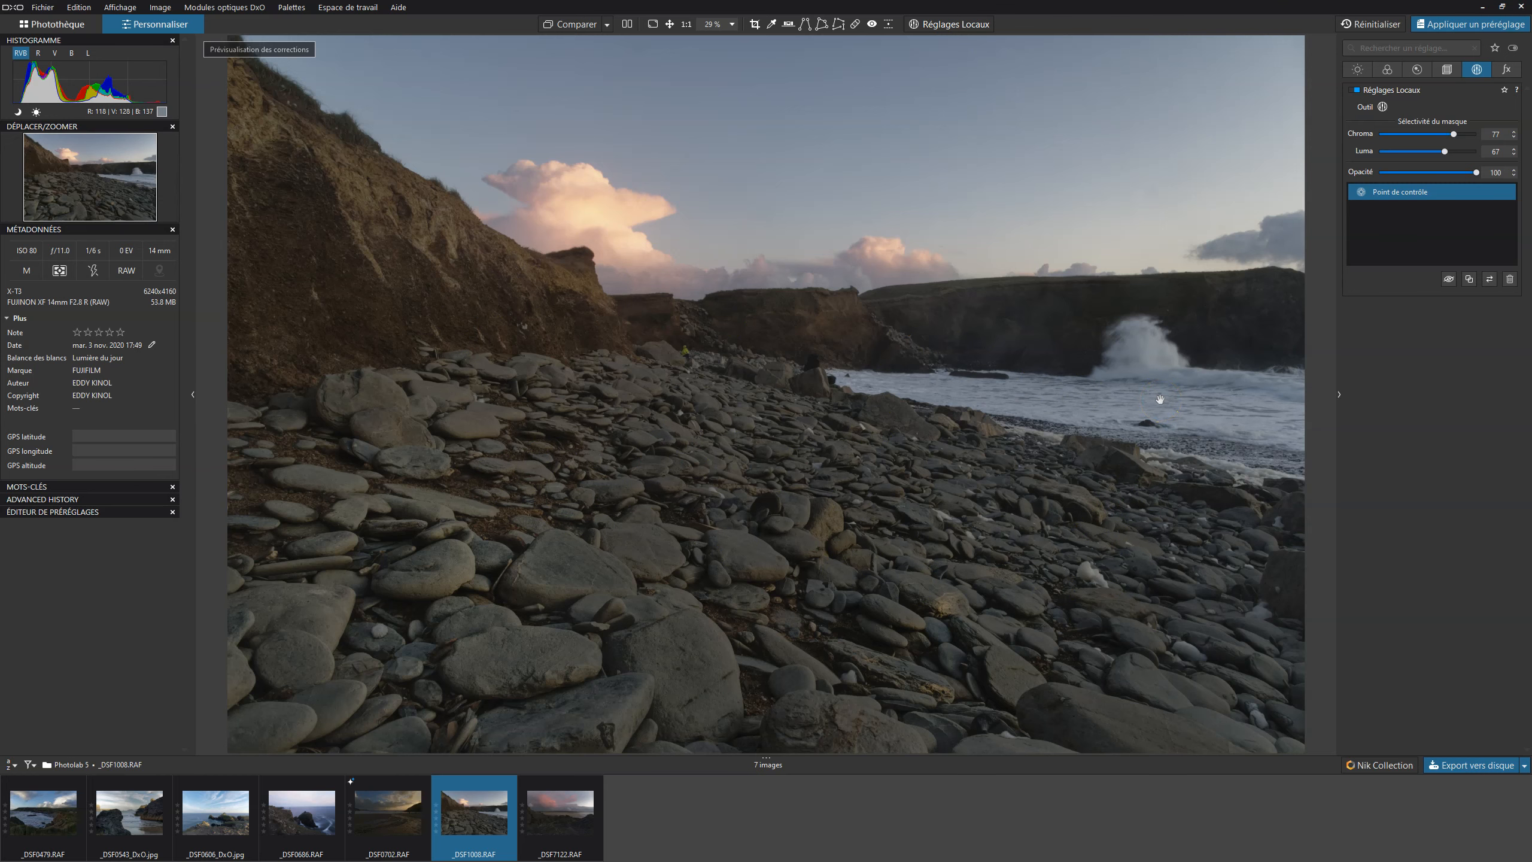
pyautogui.click(951, 25)
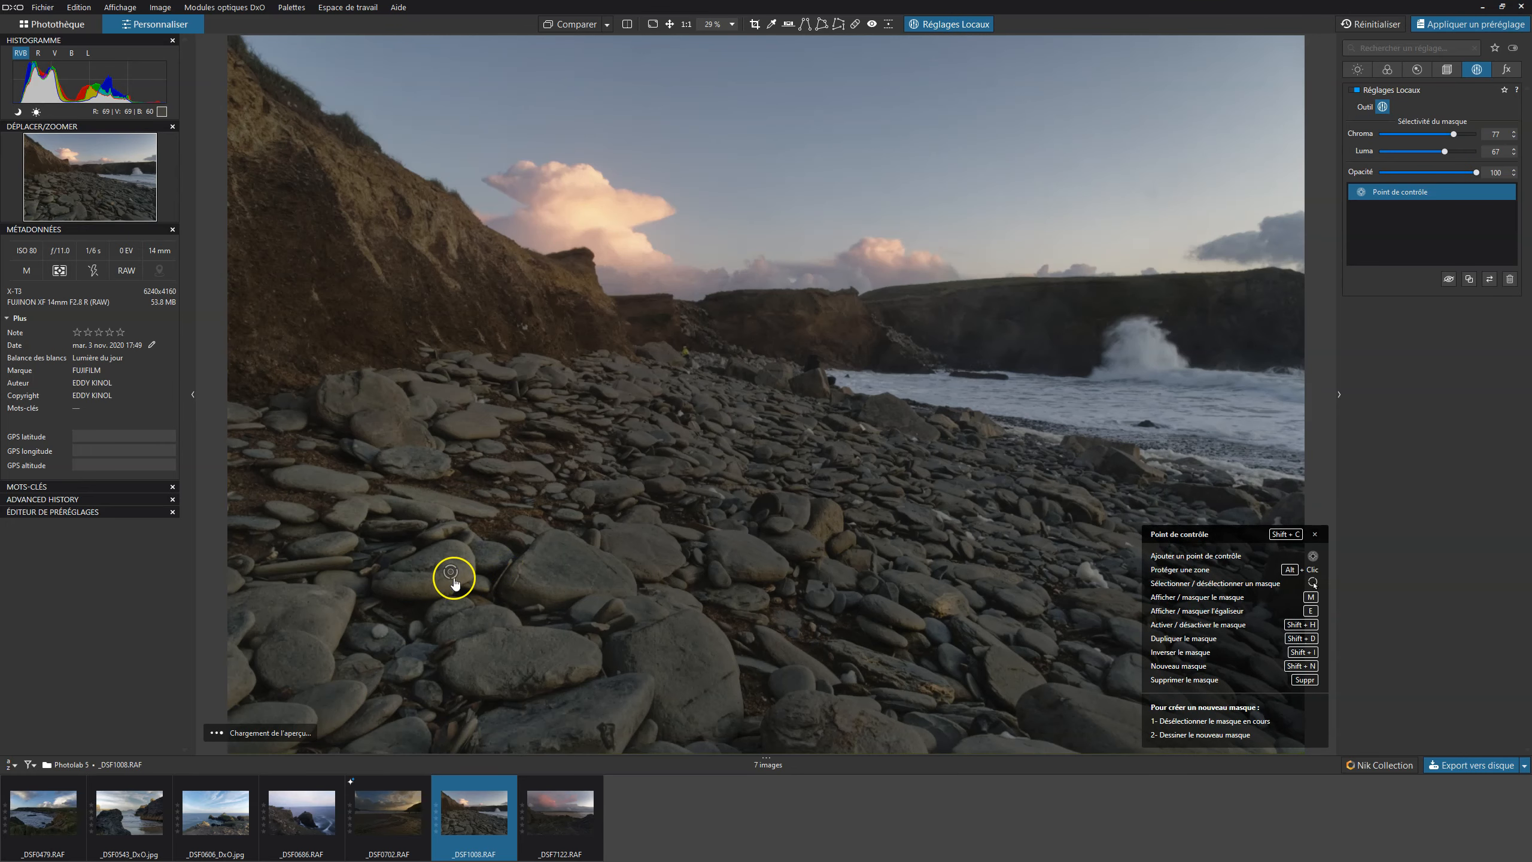
pyautogui.click(451, 571)
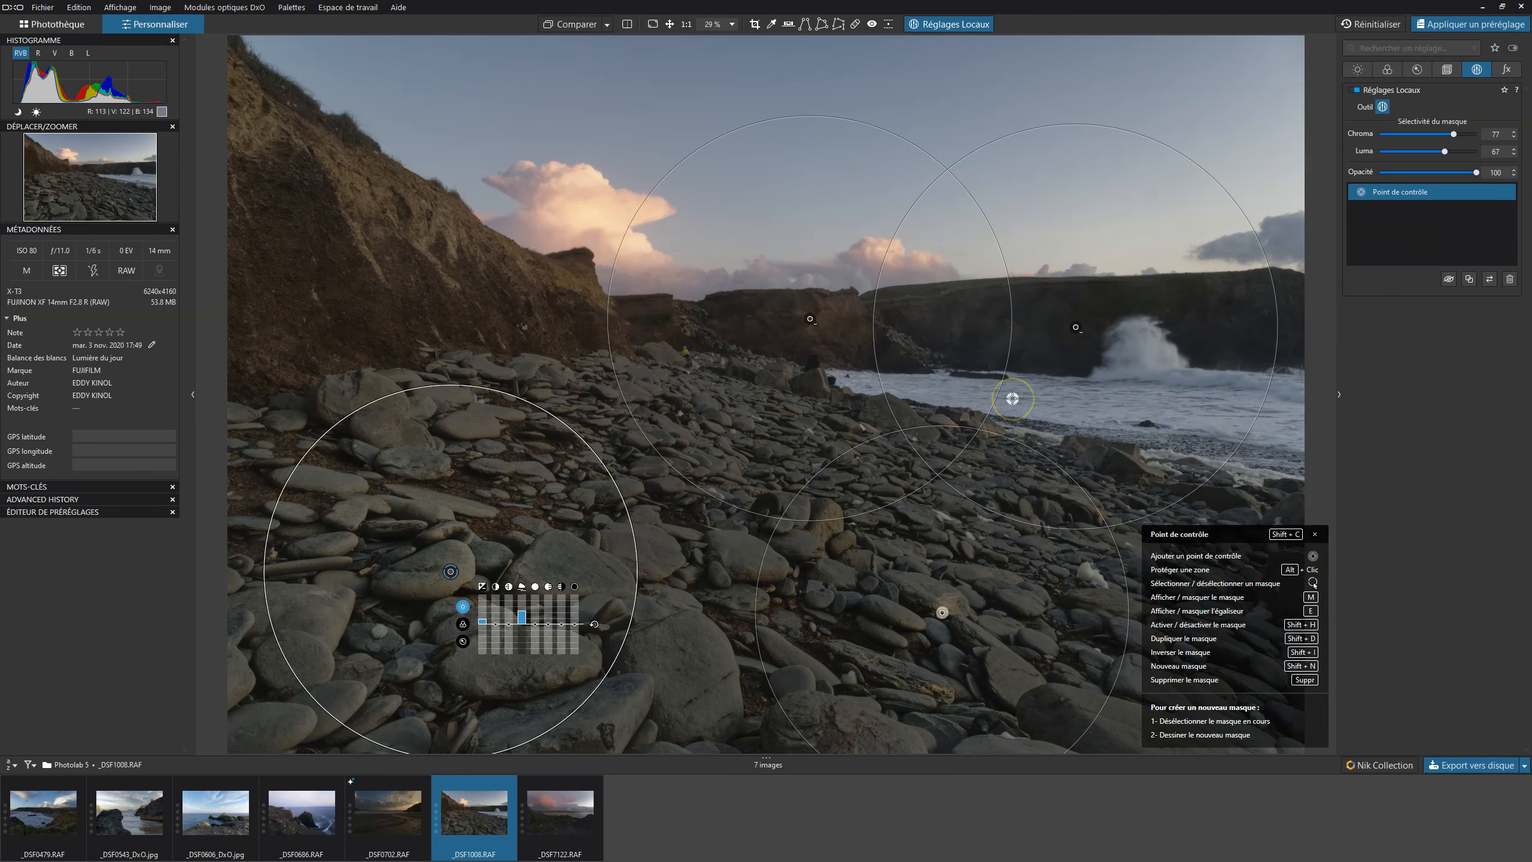
pyautogui.press('m')
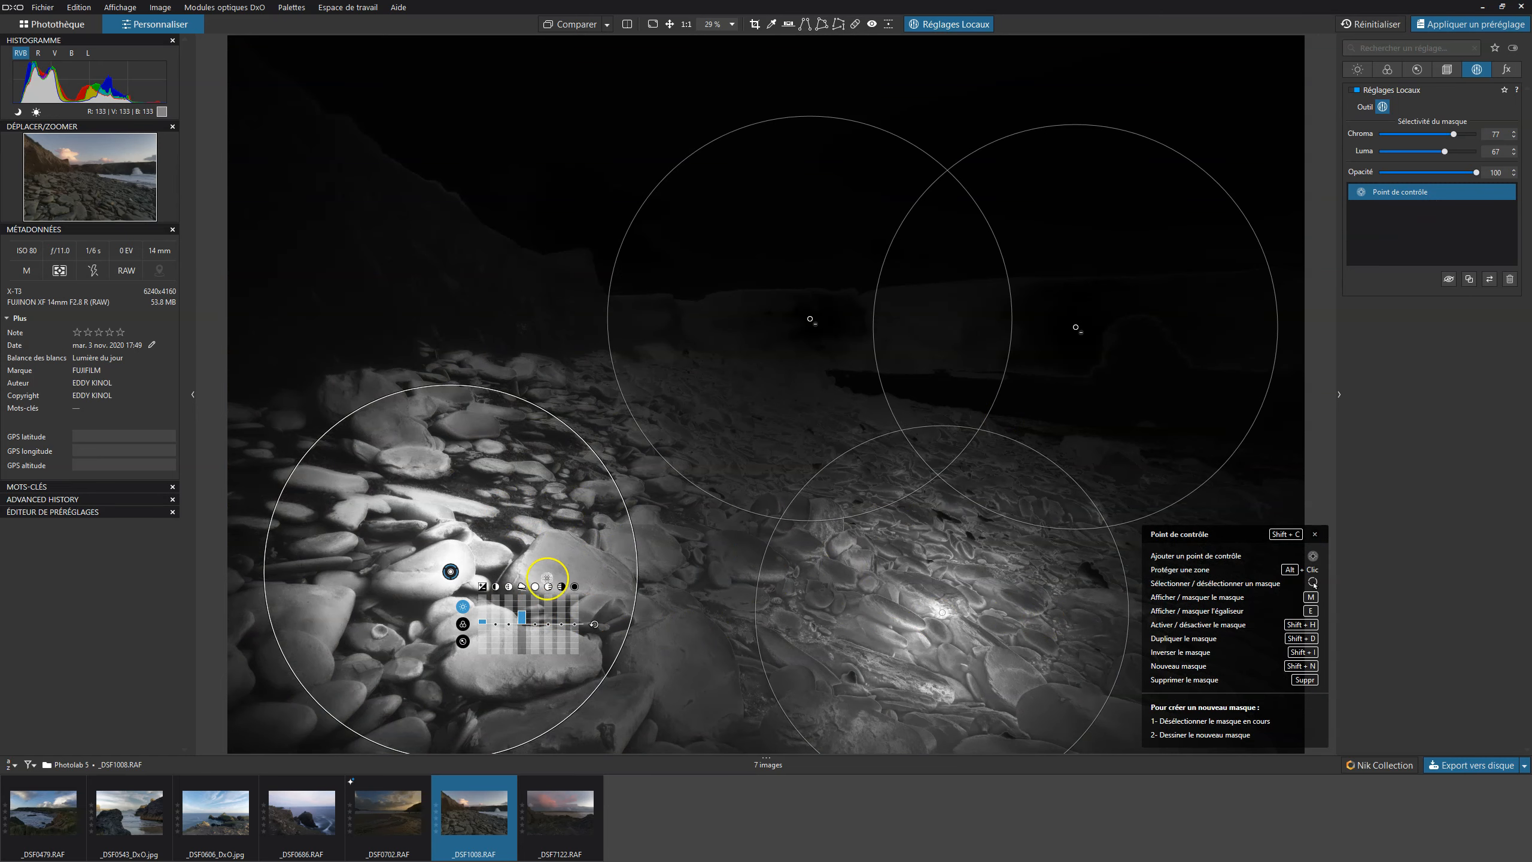
pyautogui.press('m')
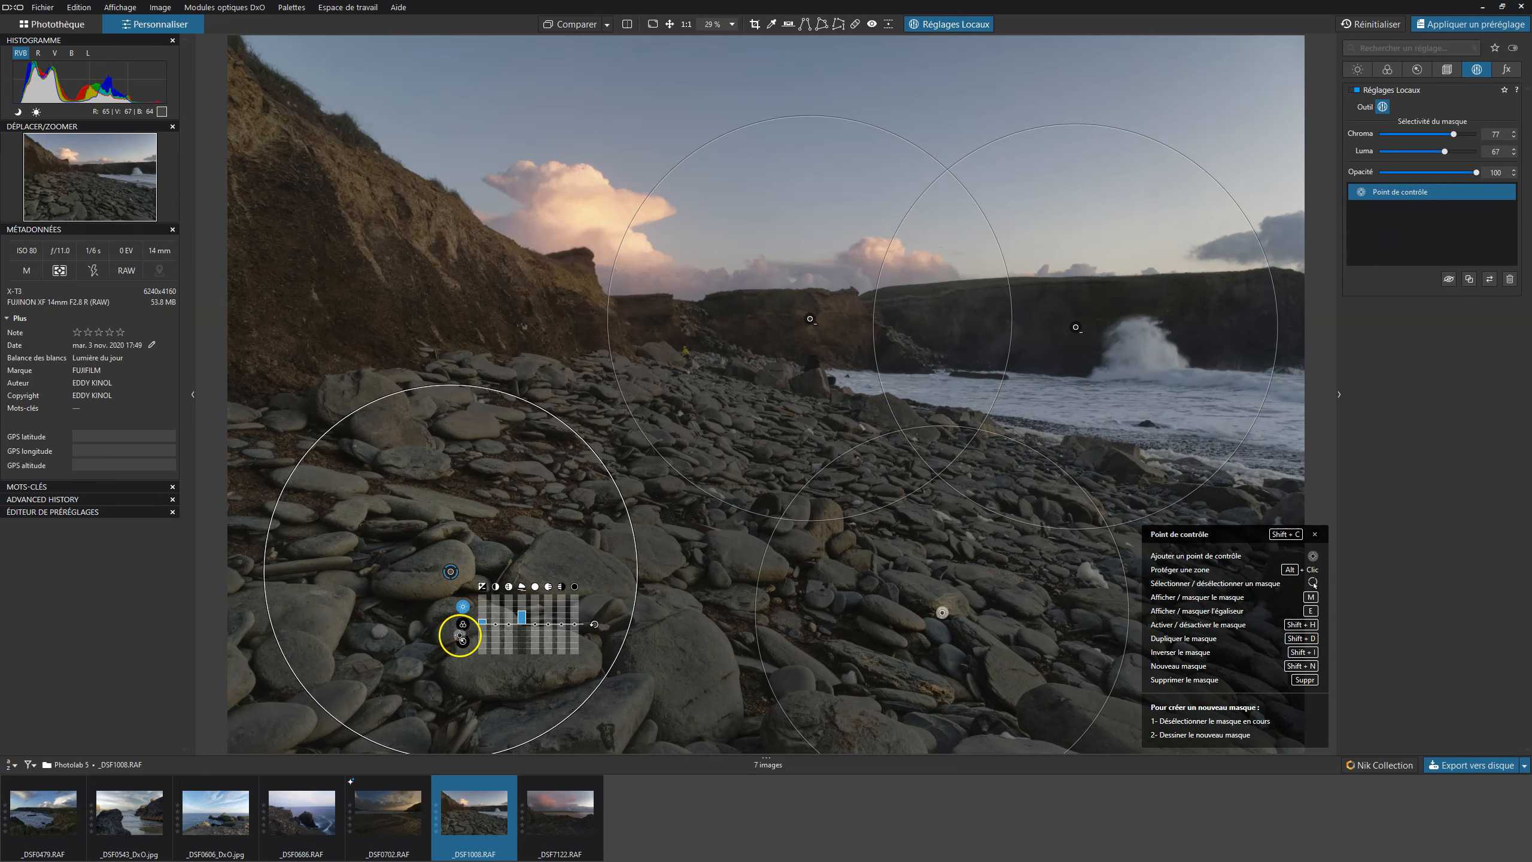
# Step: Set the local sharpness of the pebbles' control point mask to about 28
pyautogui.click(462, 640)
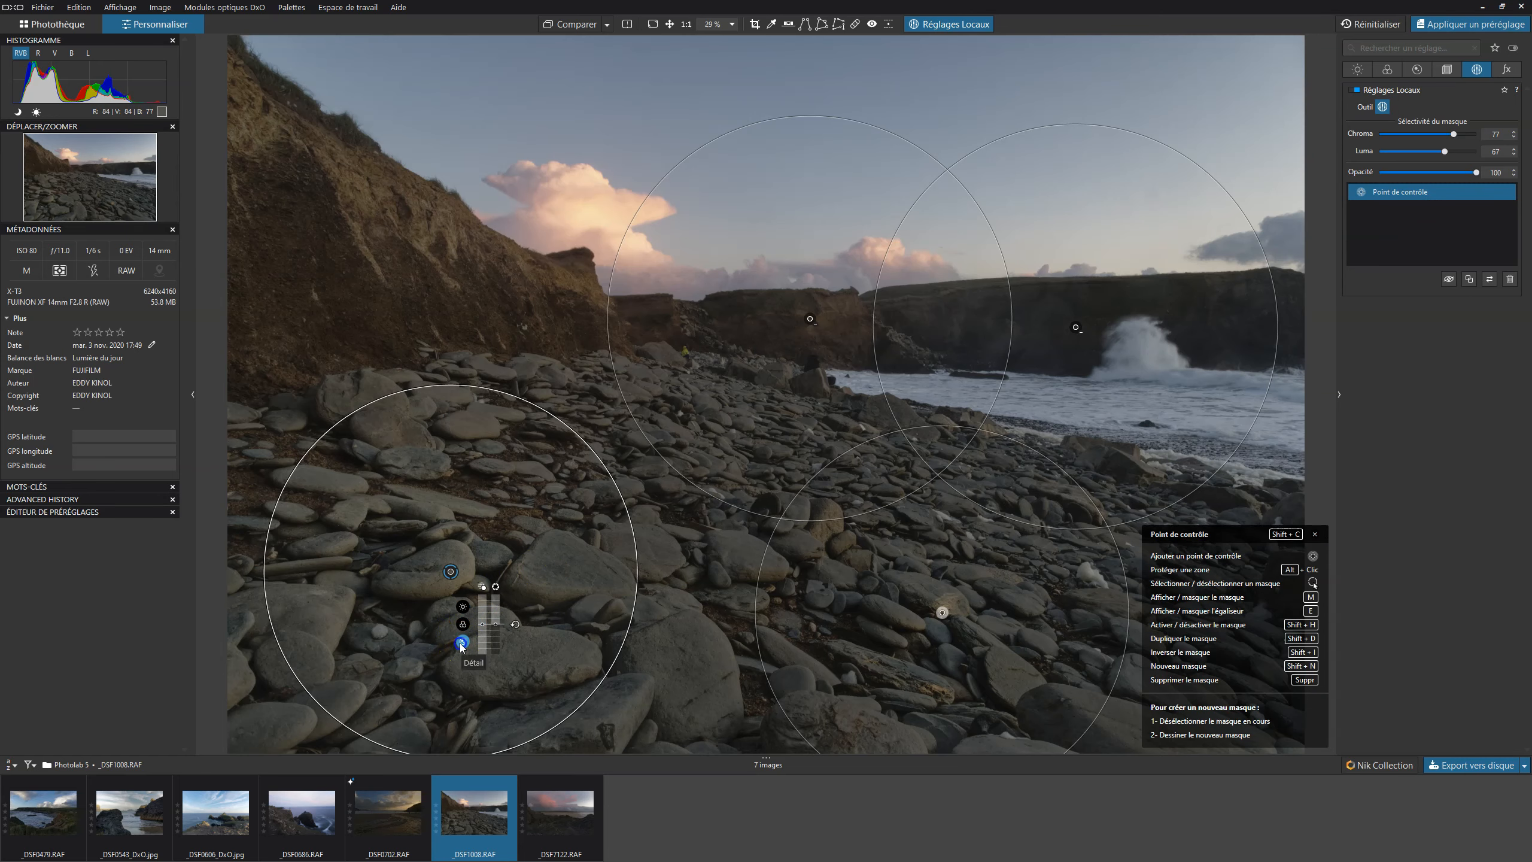
pyautogui.moveTo(484, 629); pyautogui.dragTo(481, 616)
pyautogui.click(487, 630)
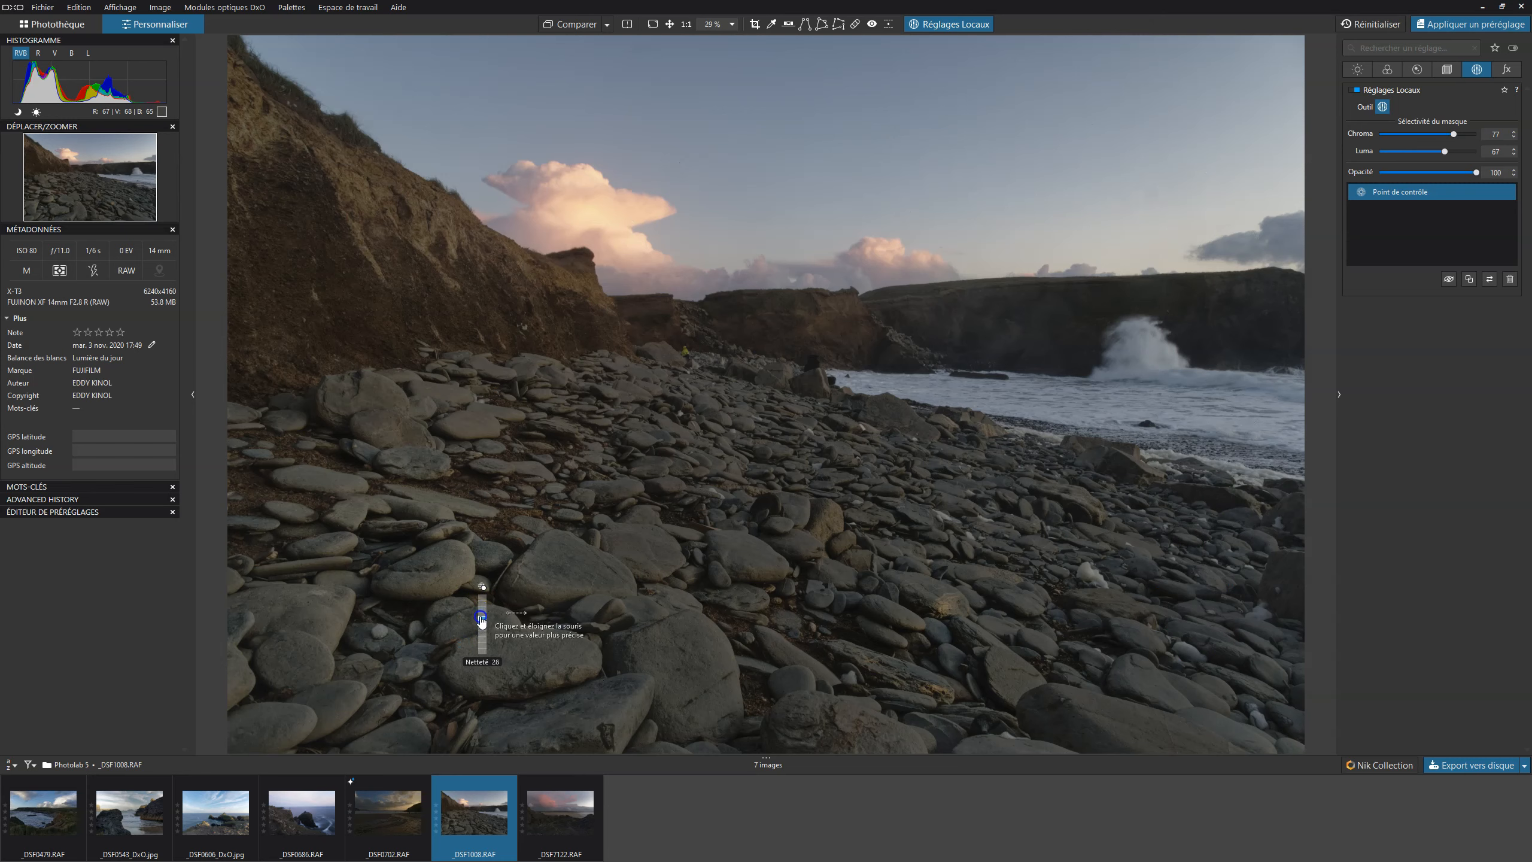
pyautogui.moveTo(482, 619); pyautogui.dragTo(481, 619)
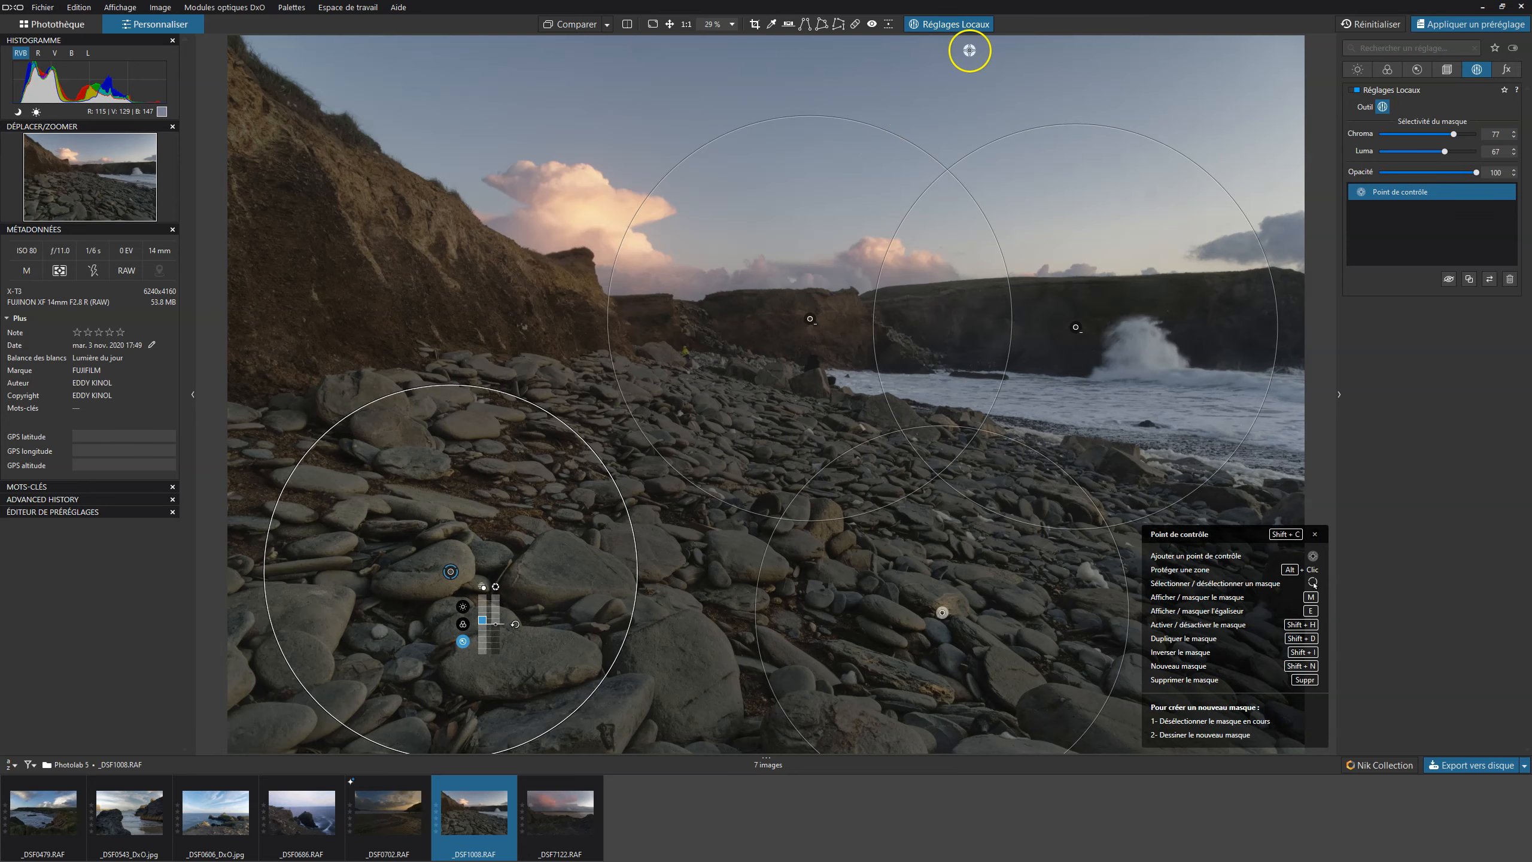
# Step: Inspect the foreground pebbles at 100 % without overlays, comparing the control point mask switched off and on
pyautogui.click(948, 26)
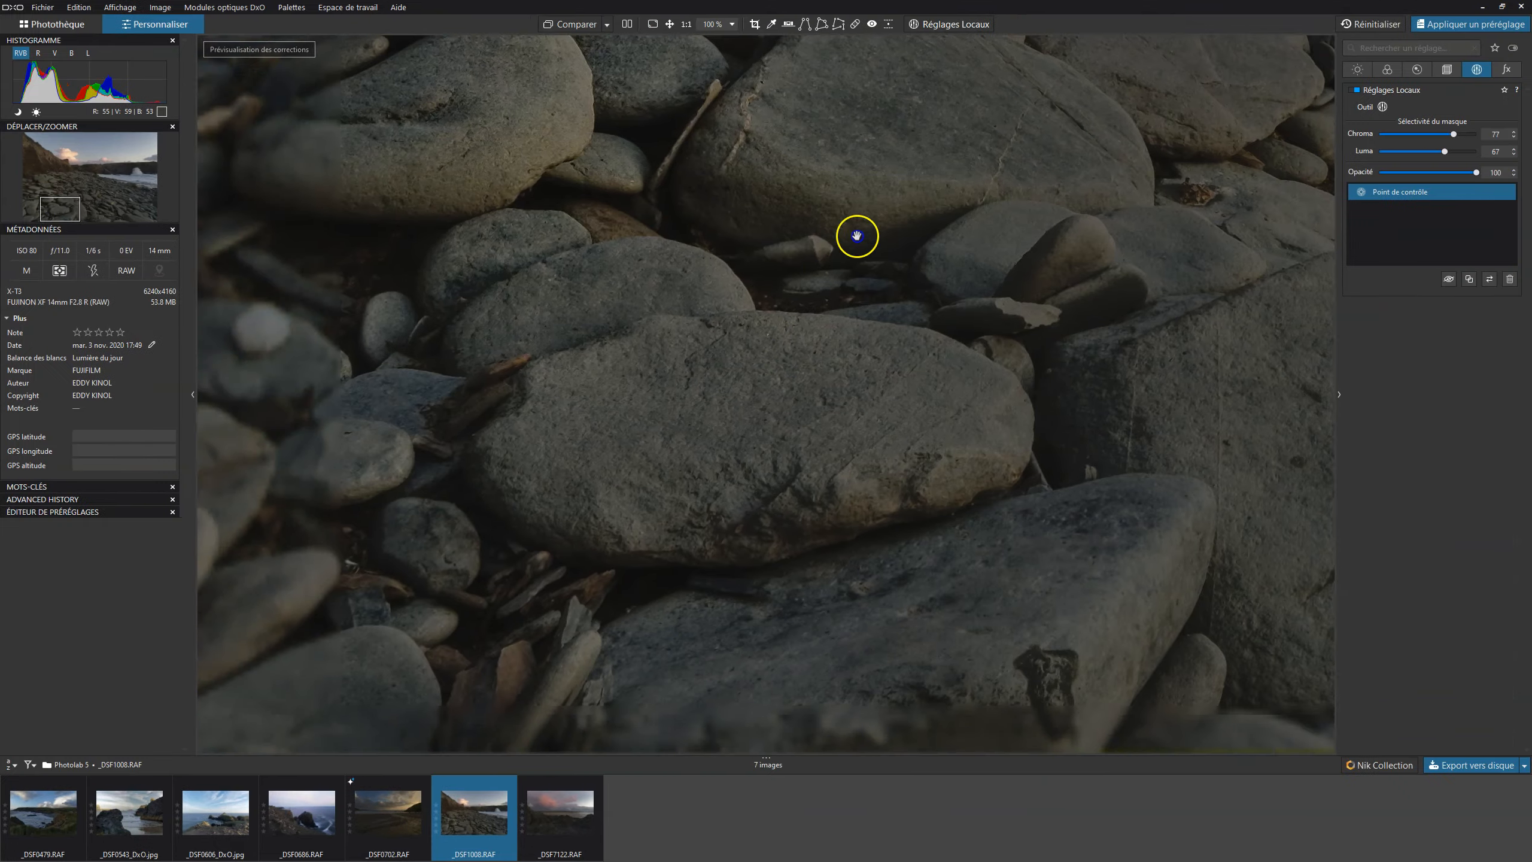
pyautogui.moveTo(857, 236); pyautogui.dragTo(955, 236)
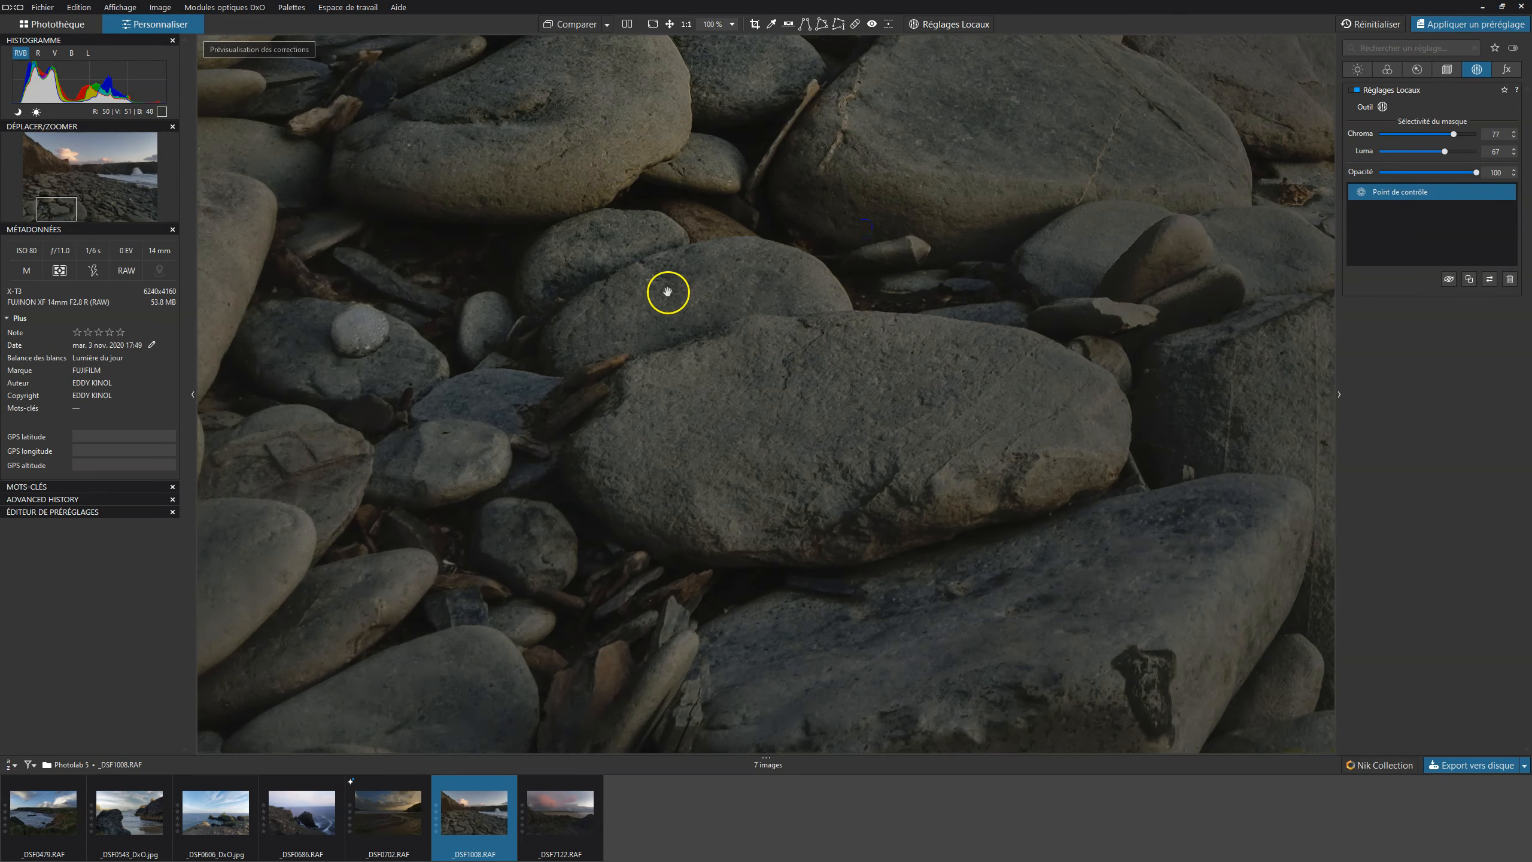
pyautogui.moveTo(848, 415); pyautogui.dragTo(568, 411)
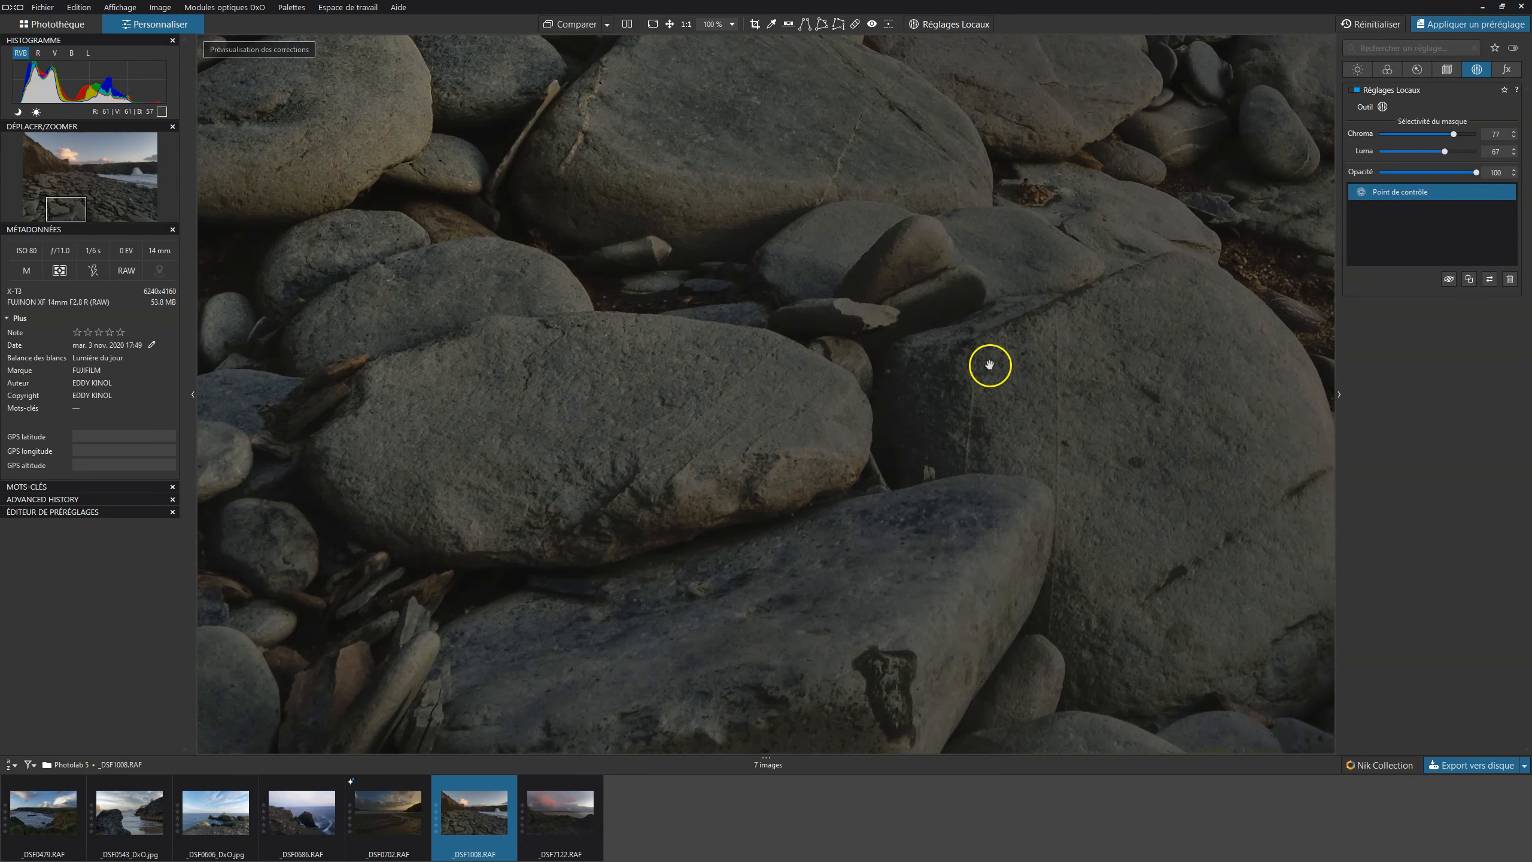
pyautogui.moveTo(1452, 198)
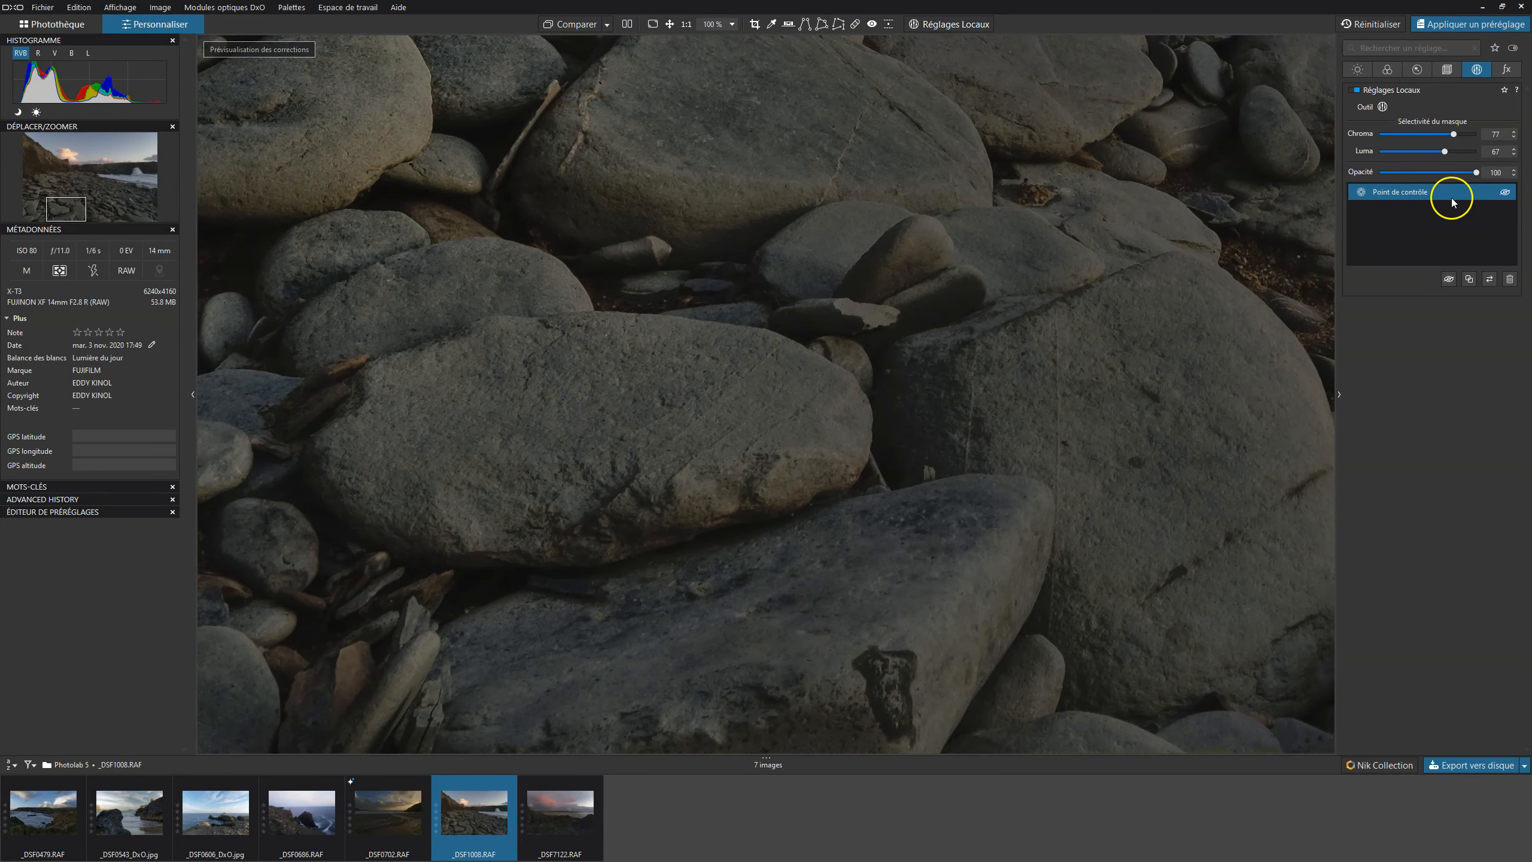
pyautogui.click(1506, 194)
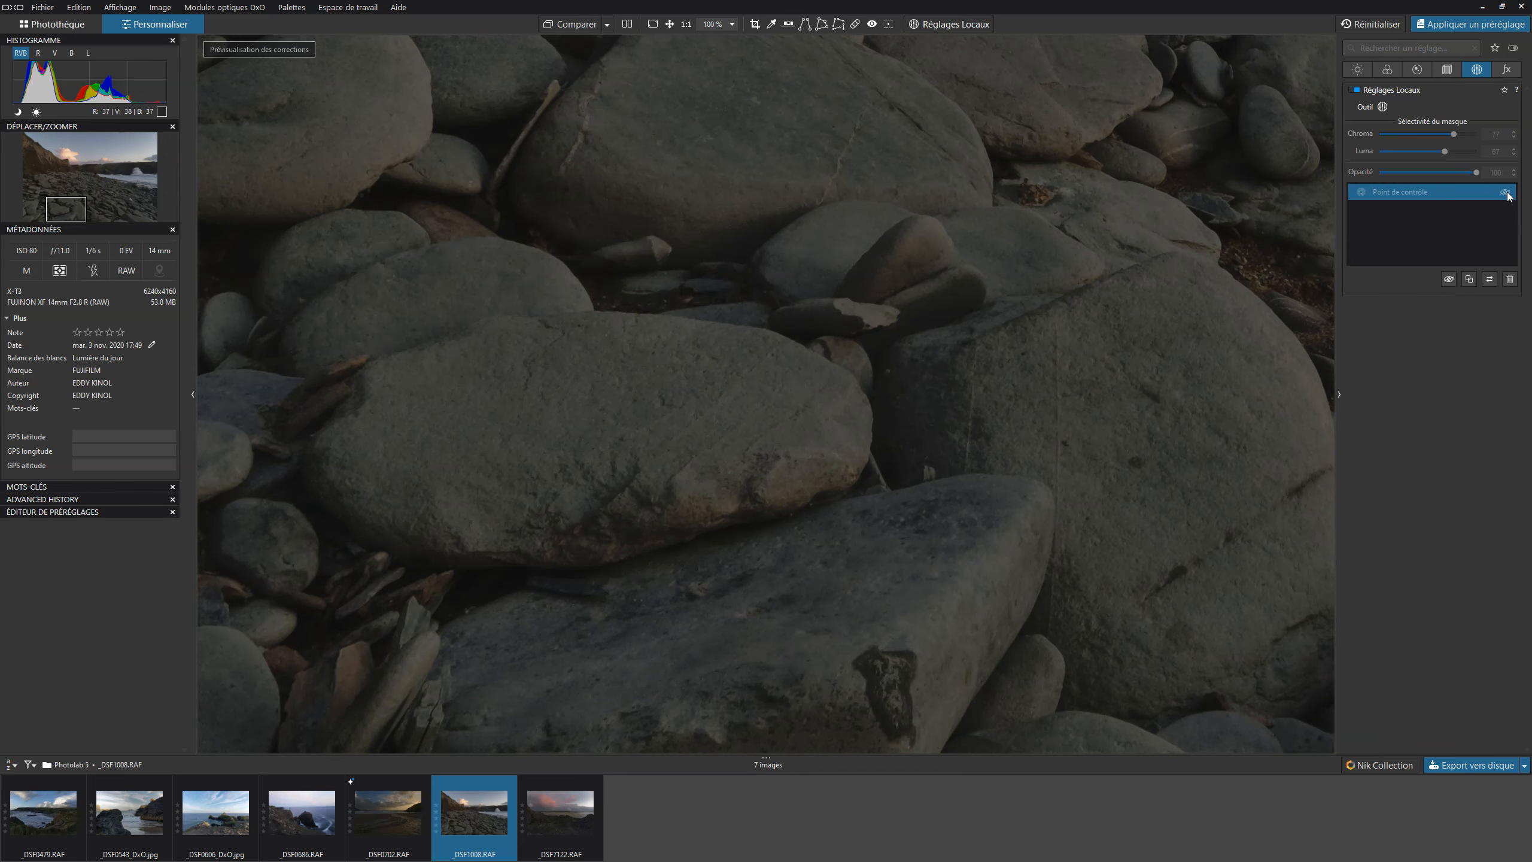
pyautogui.click(1506, 194)
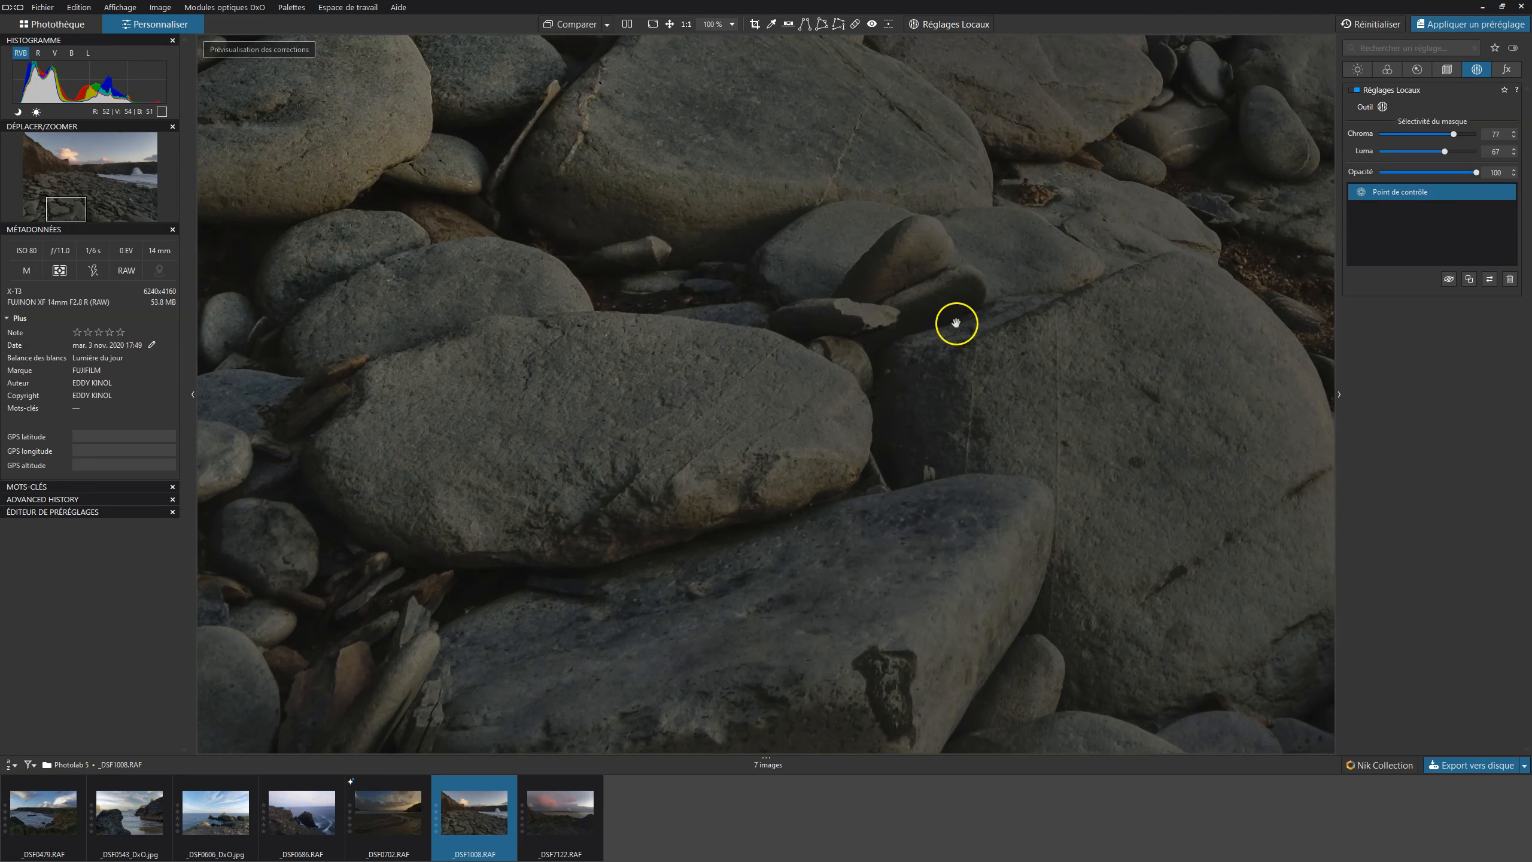
# Step: Compare the whole photo with the pebbles' control point mask switched off and on
pyautogui.click(912, 213)
pyautogui.click(1502, 192)
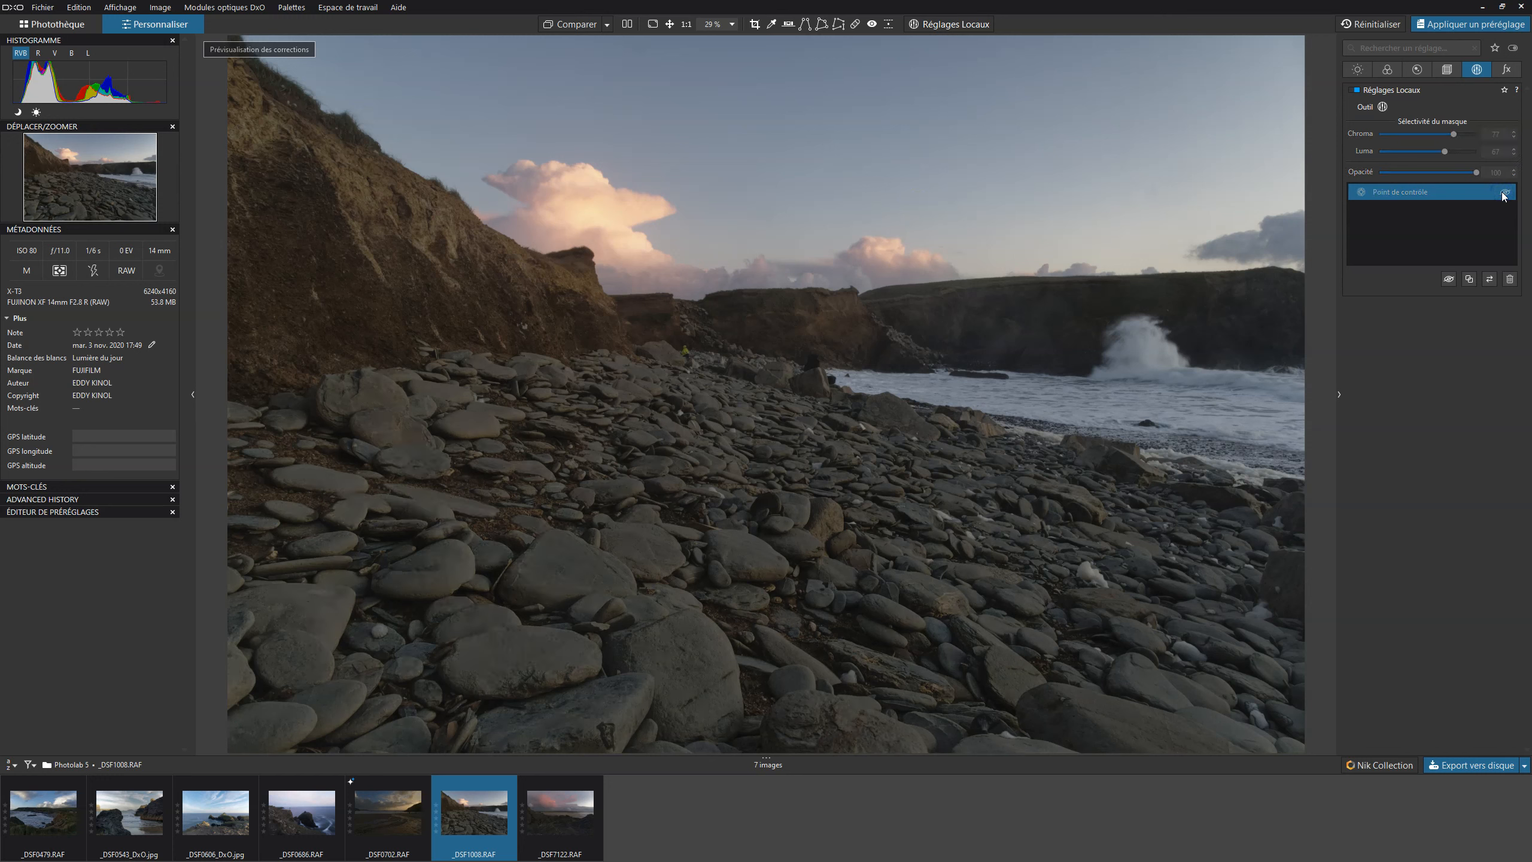
pyautogui.click(1504, 194)
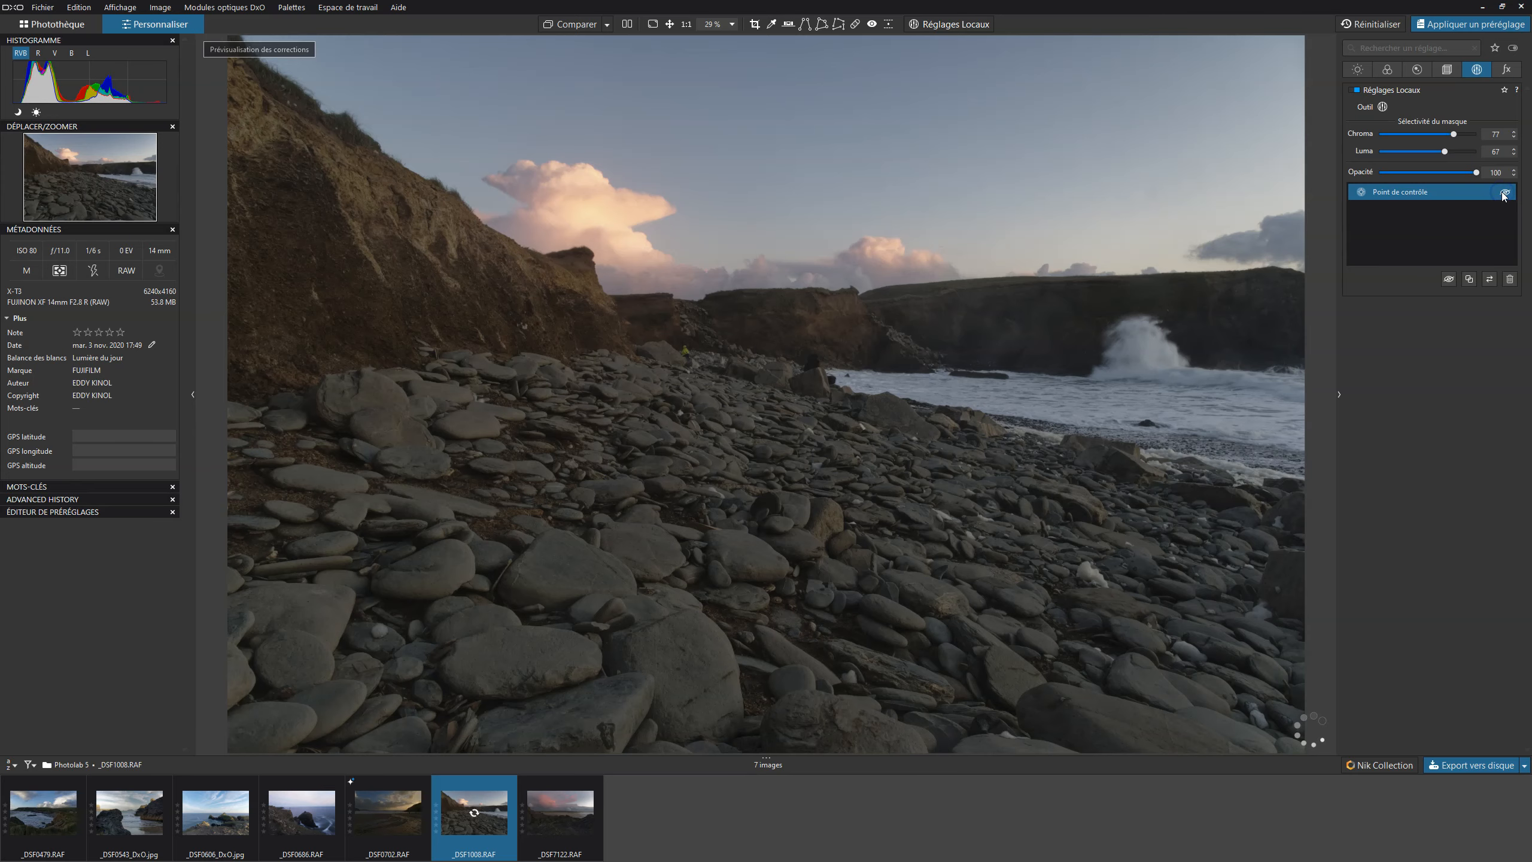
pyautogui.click(896, 307)
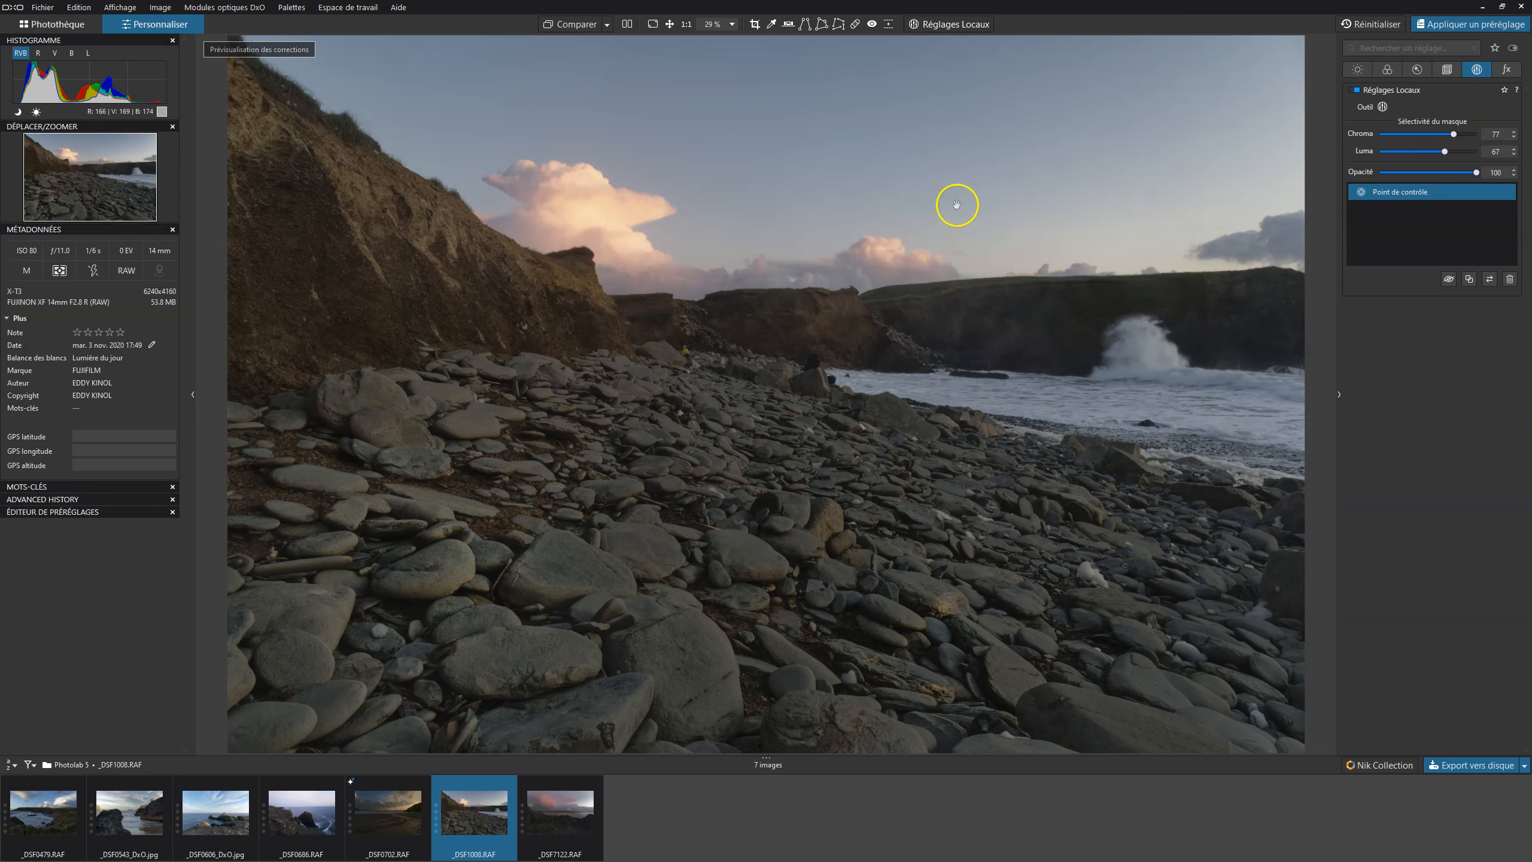
# Step: Add a horizontal control line across the sky and move it down so its fade ends along the distant cliffs
pyautogui.click(949, 24)
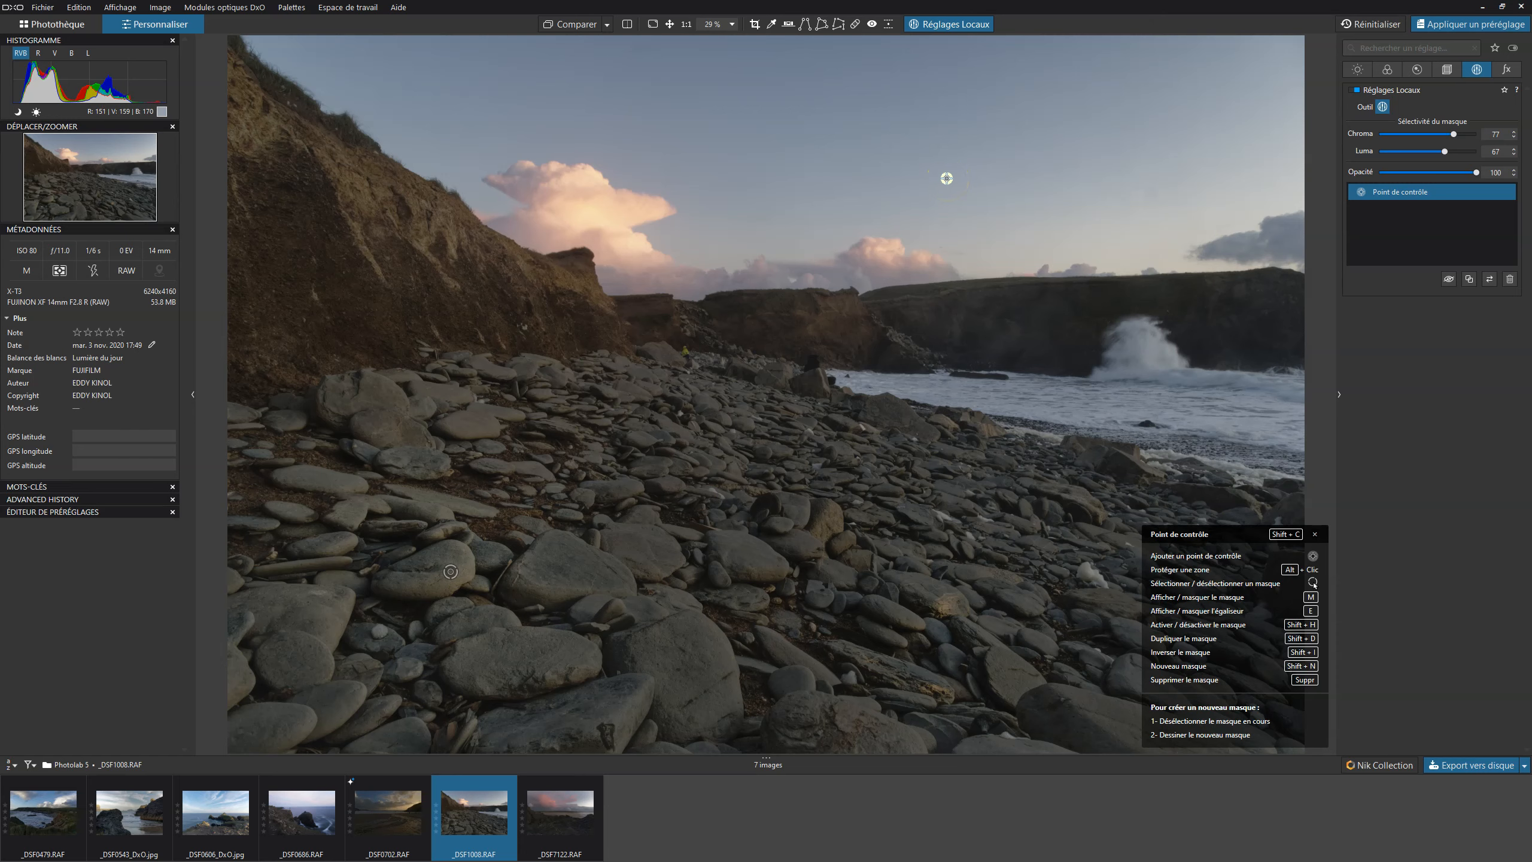
pyautogui.rightClick(915, 178)
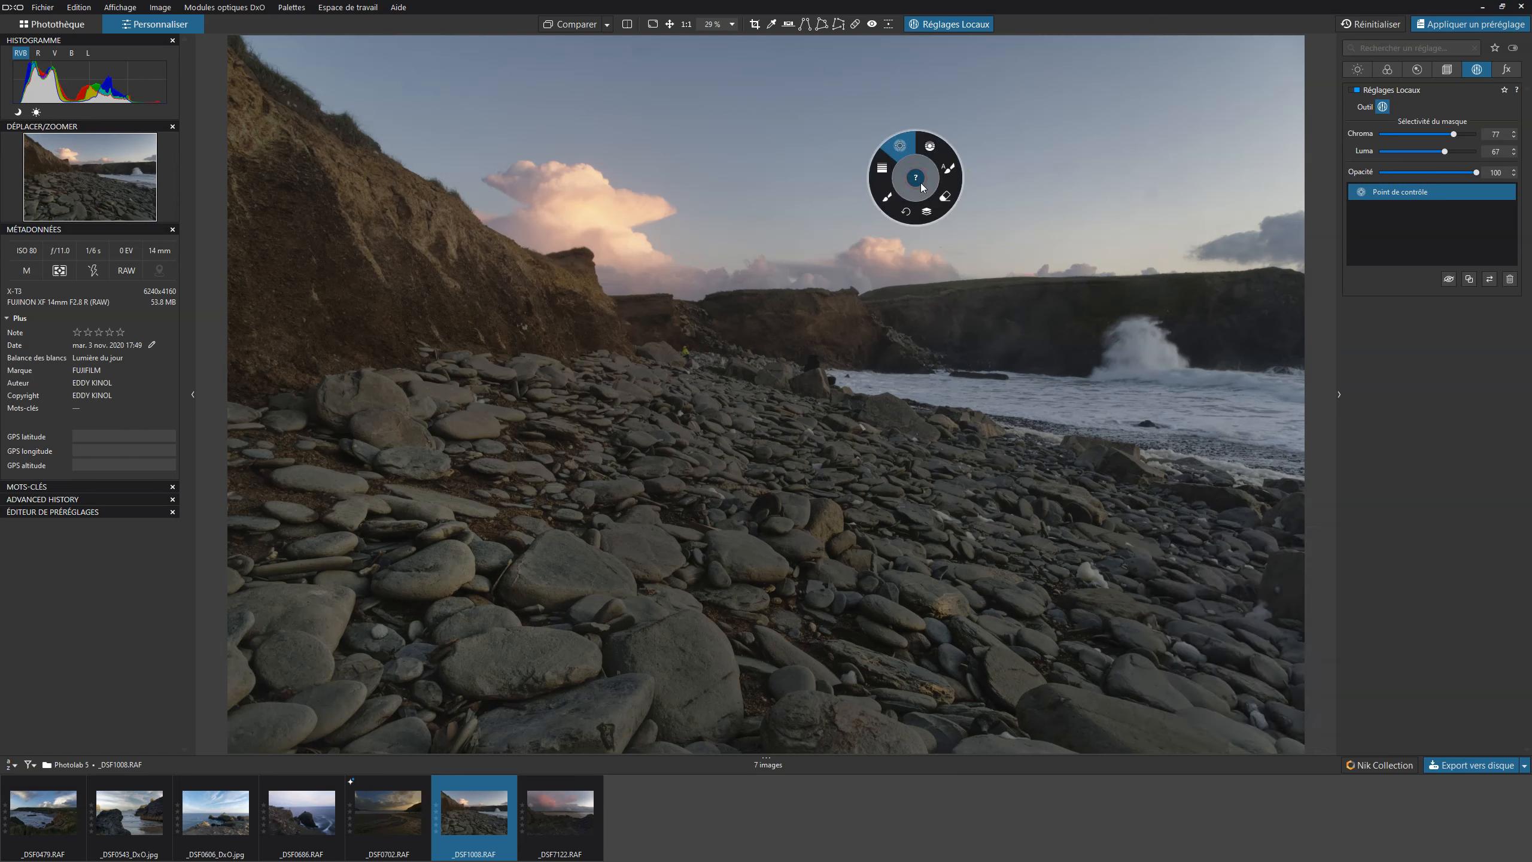
pyautogui.click(928, 213)
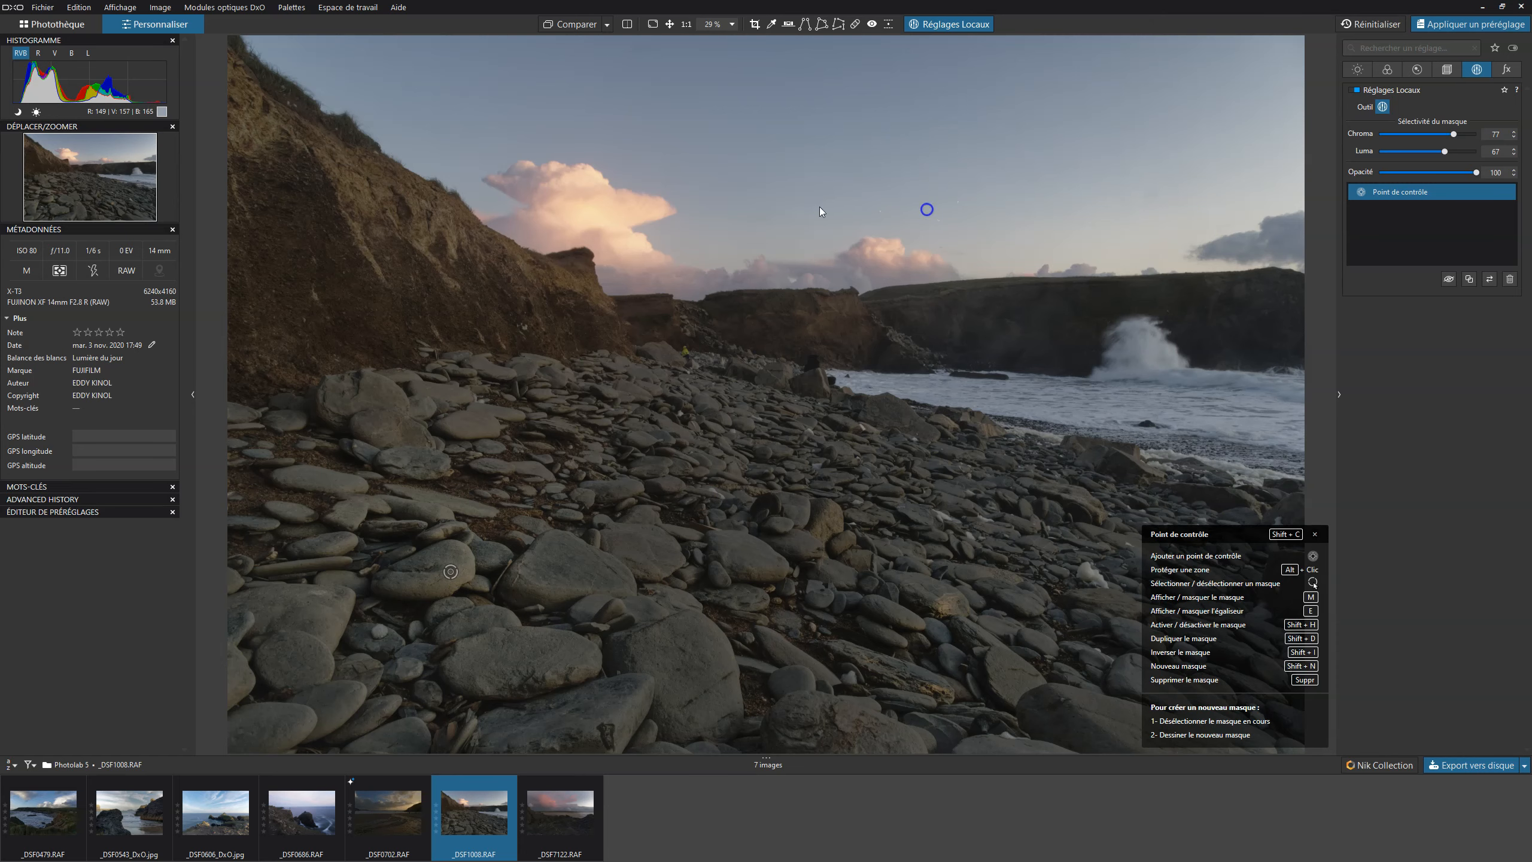
pyautogui.rightClick(819, 206)
pyautogui.click(835, 175)
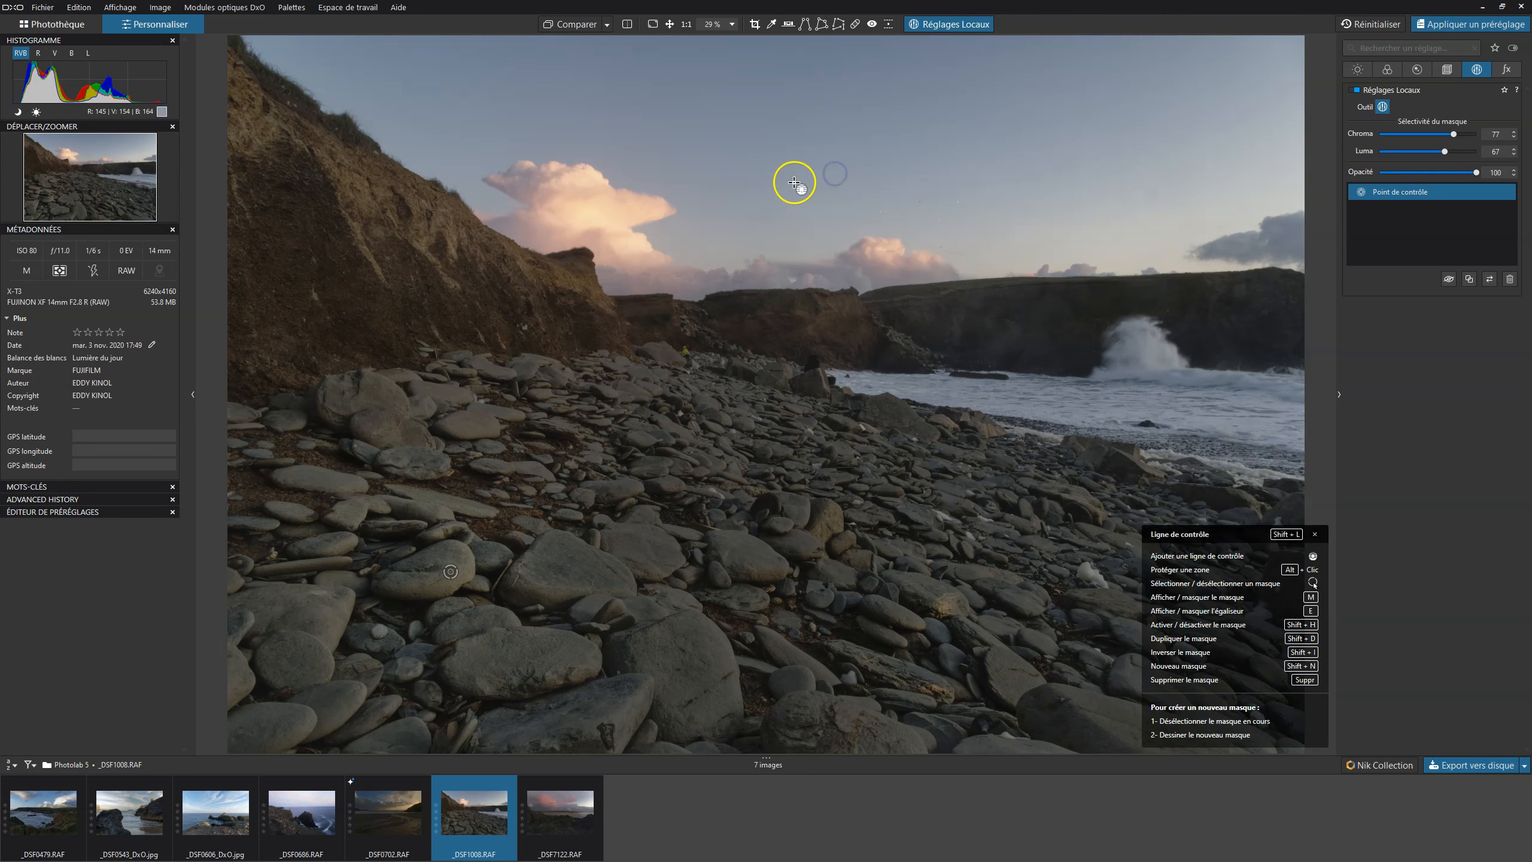
pyautogui.moveTo(782, 114); pyautogui.dragTo(782, 204)
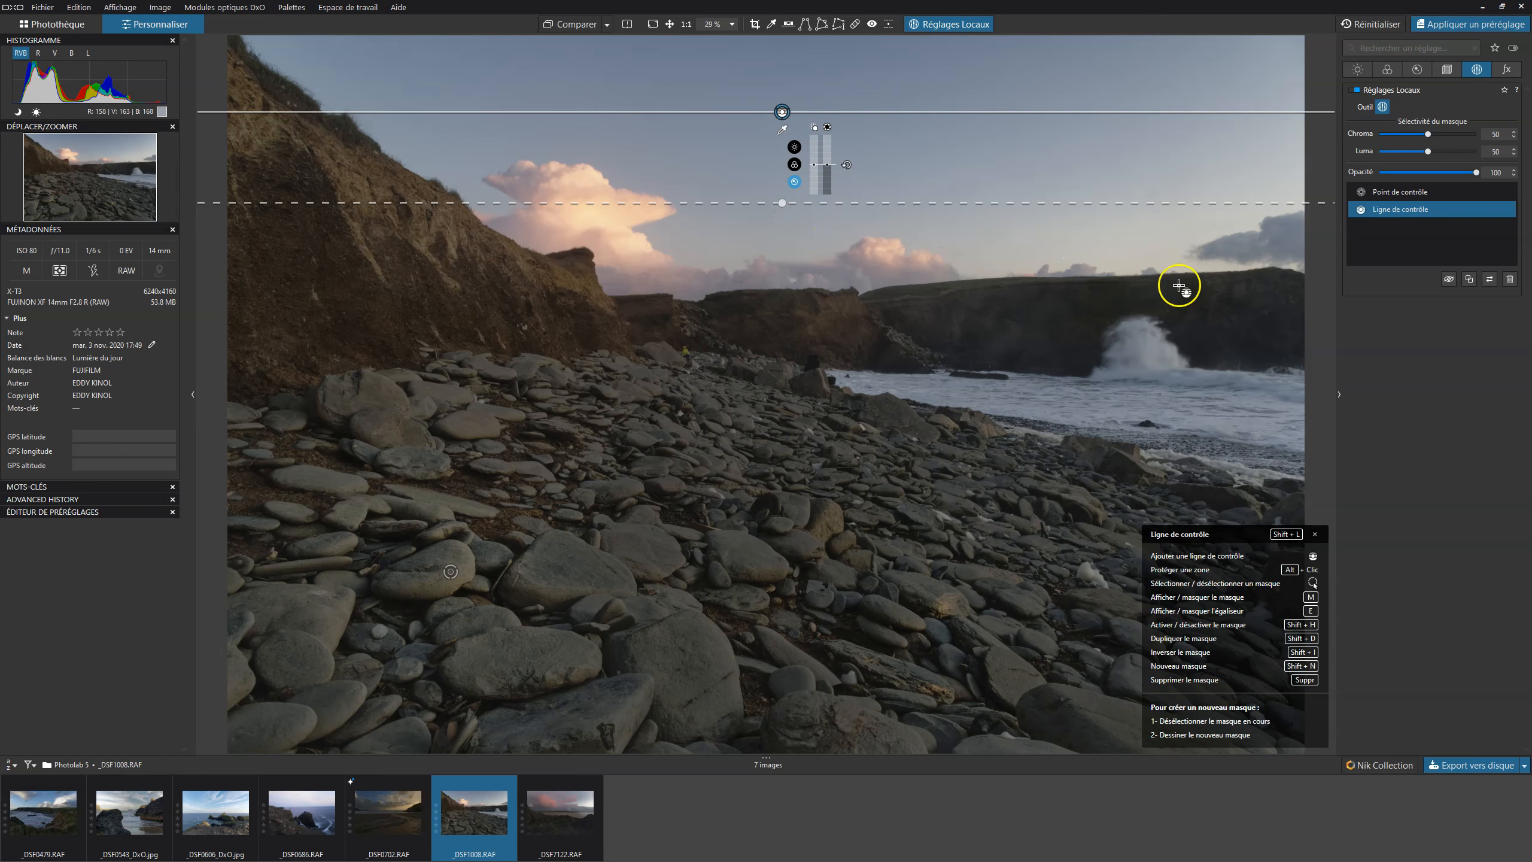
pyautogui.moveTo(781, 112); pyautogui.dragTo(765, 219)
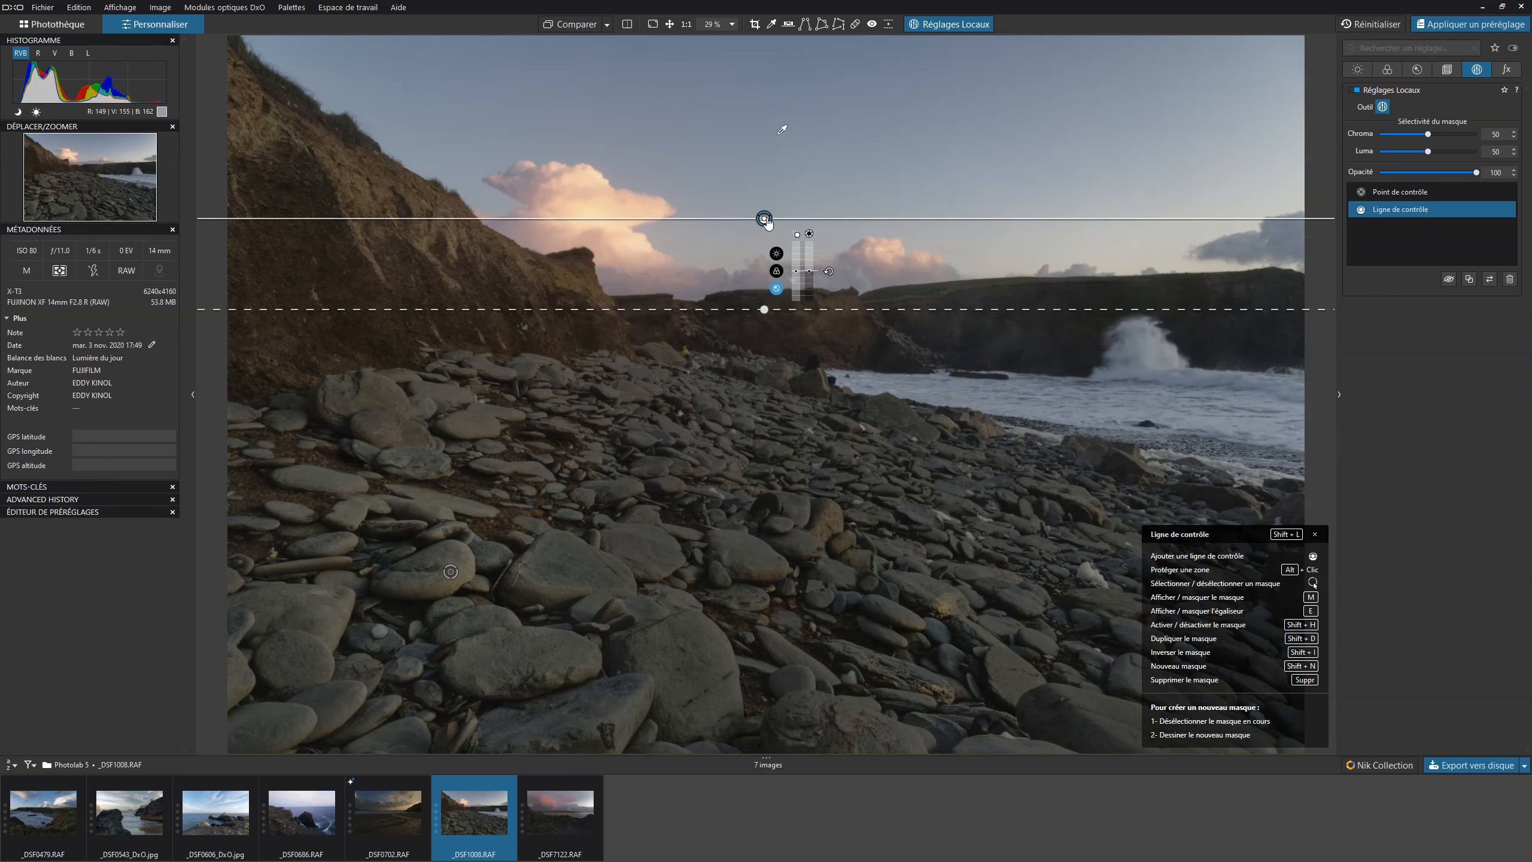
# Step: Sample the pink cloud as the control line's target while viewing its mask, set luma selectivity to 56, and hide the mask
pyautogui.press('m')
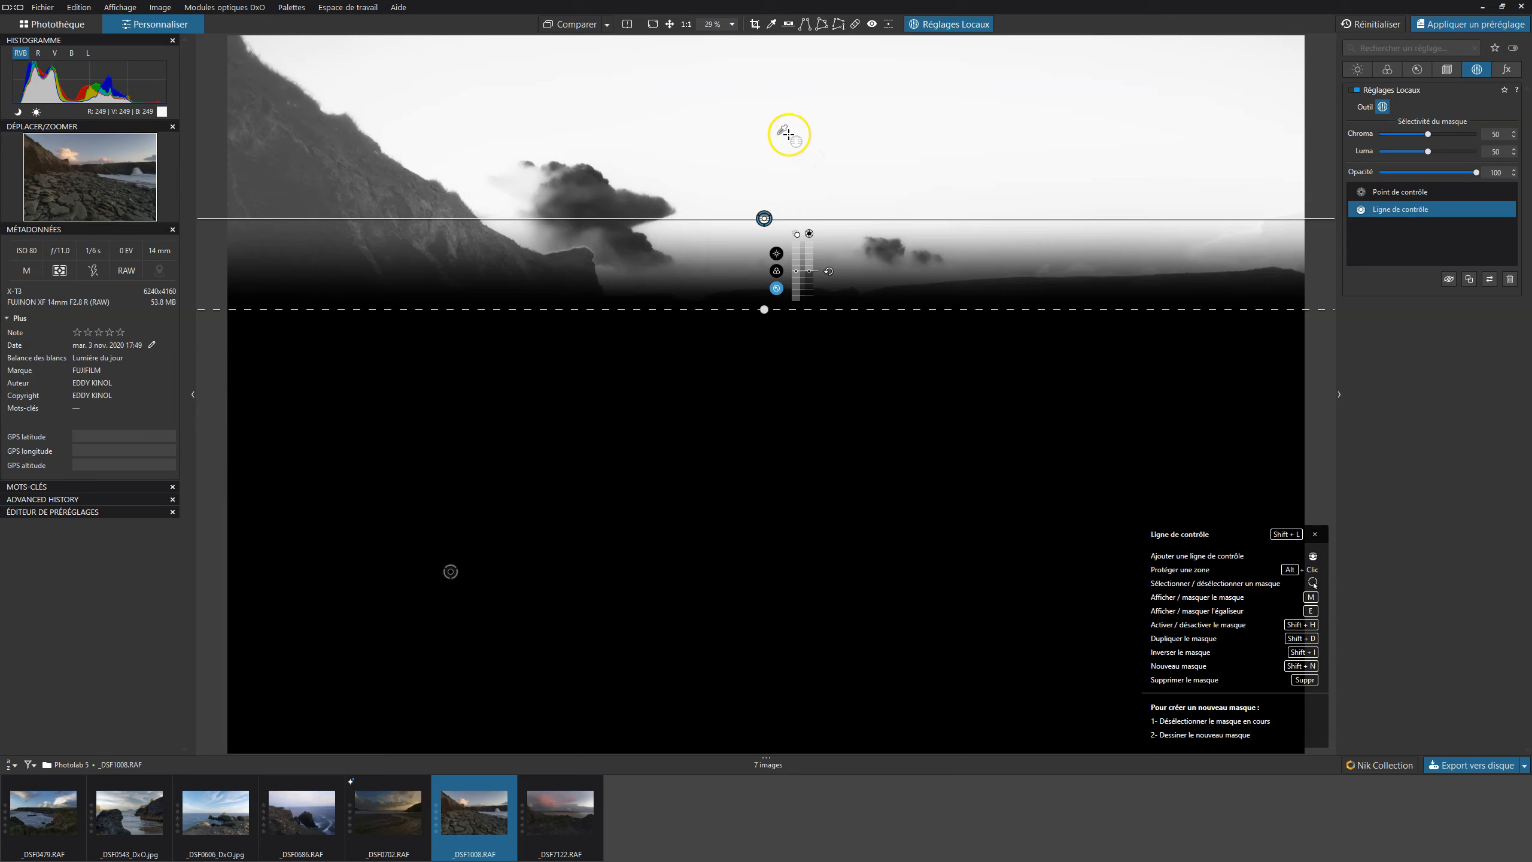
pyautogui.moveTo(781, 130); pyautogui.dragTo(637, 203)
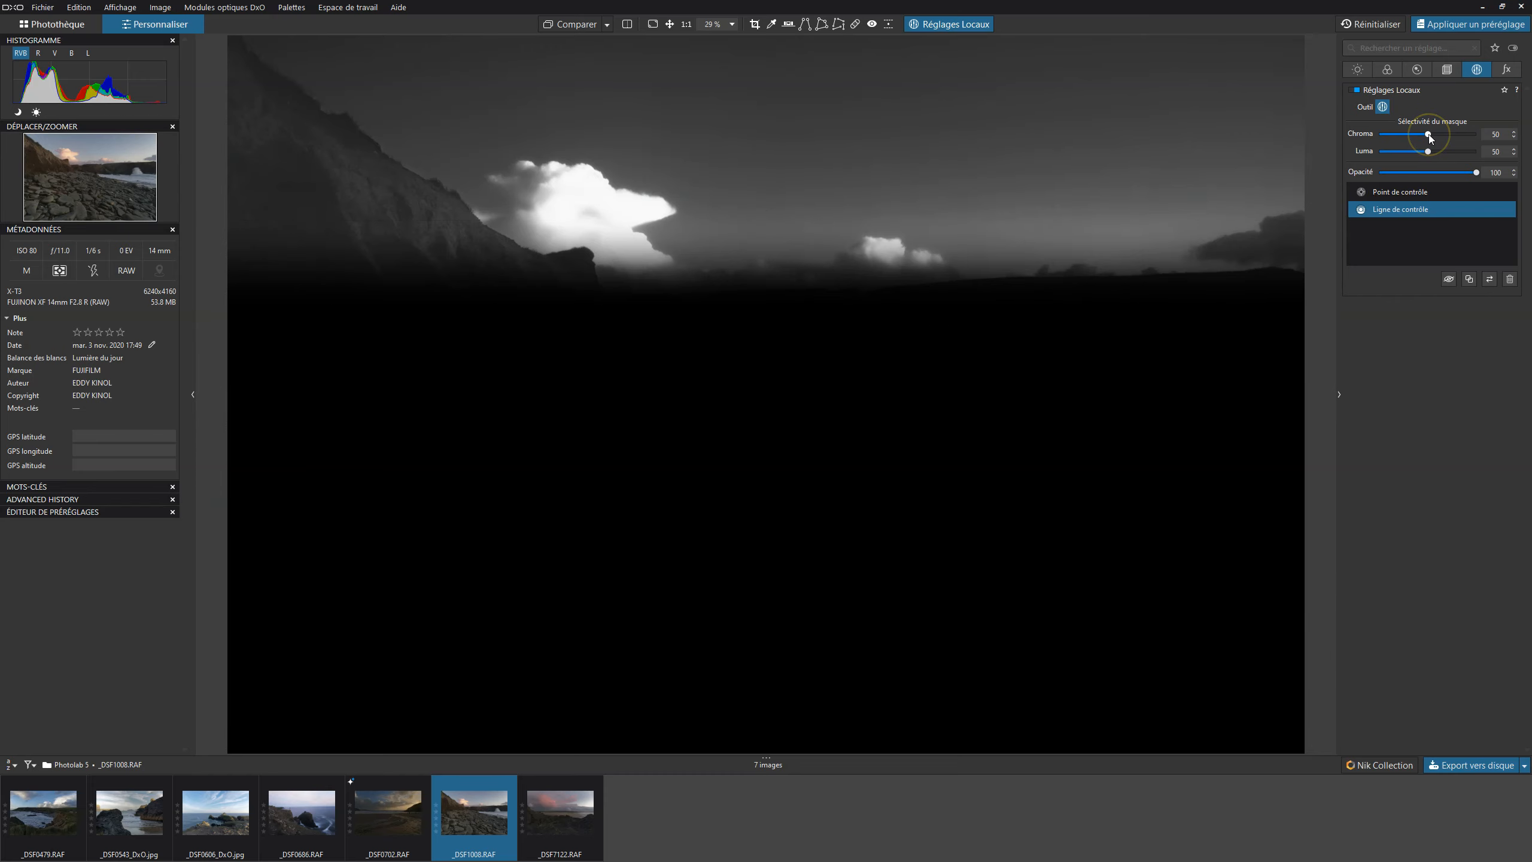
pyautogui.click(1428, 152)
pyautogui.moveTo(1434, 152); pyautogui.dragTo(1435, 152)
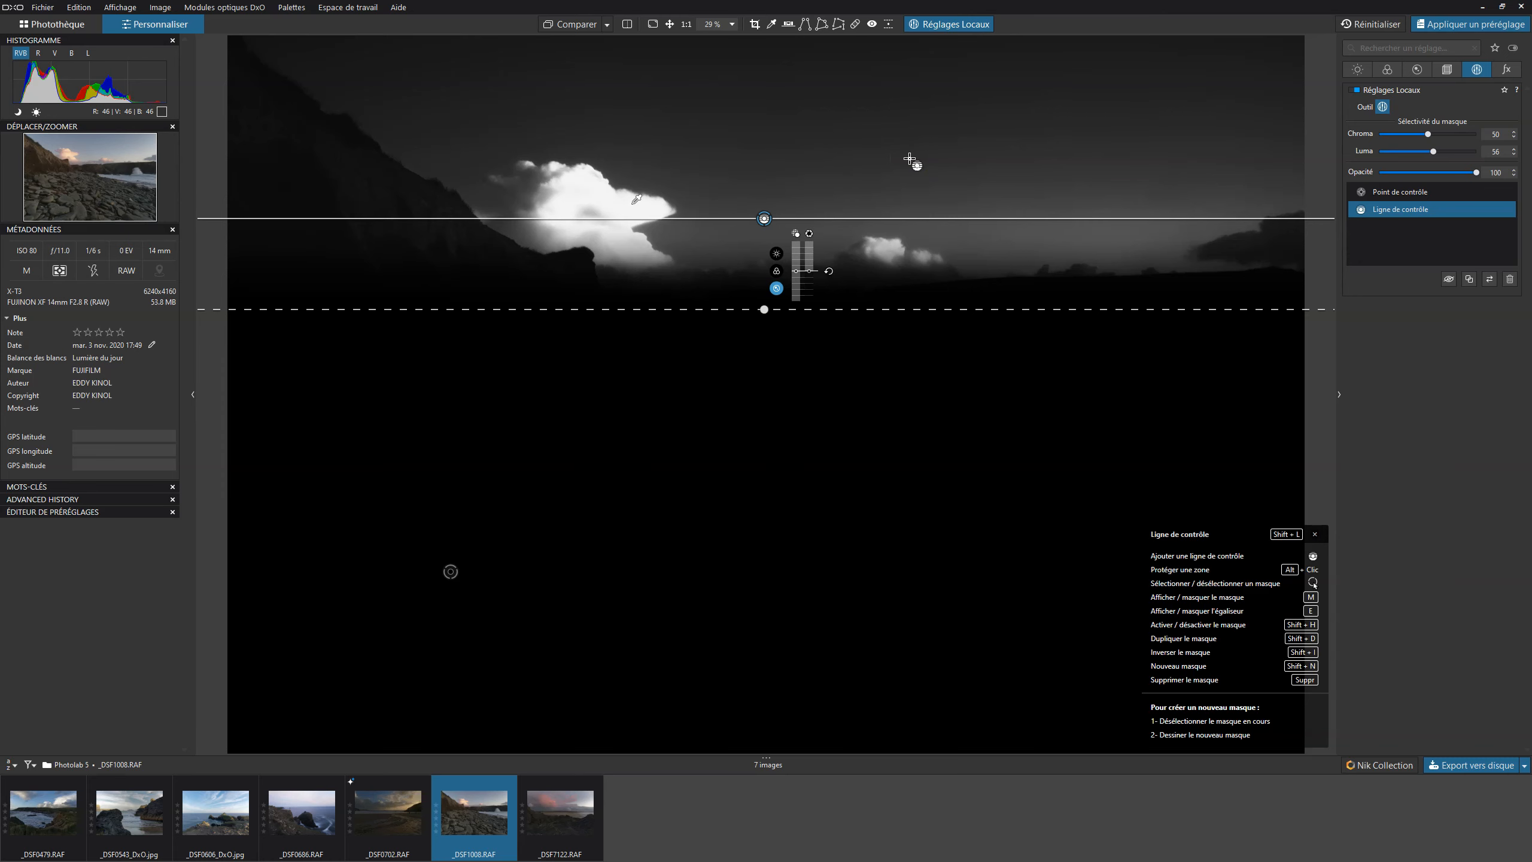
pyautogui.press('m')
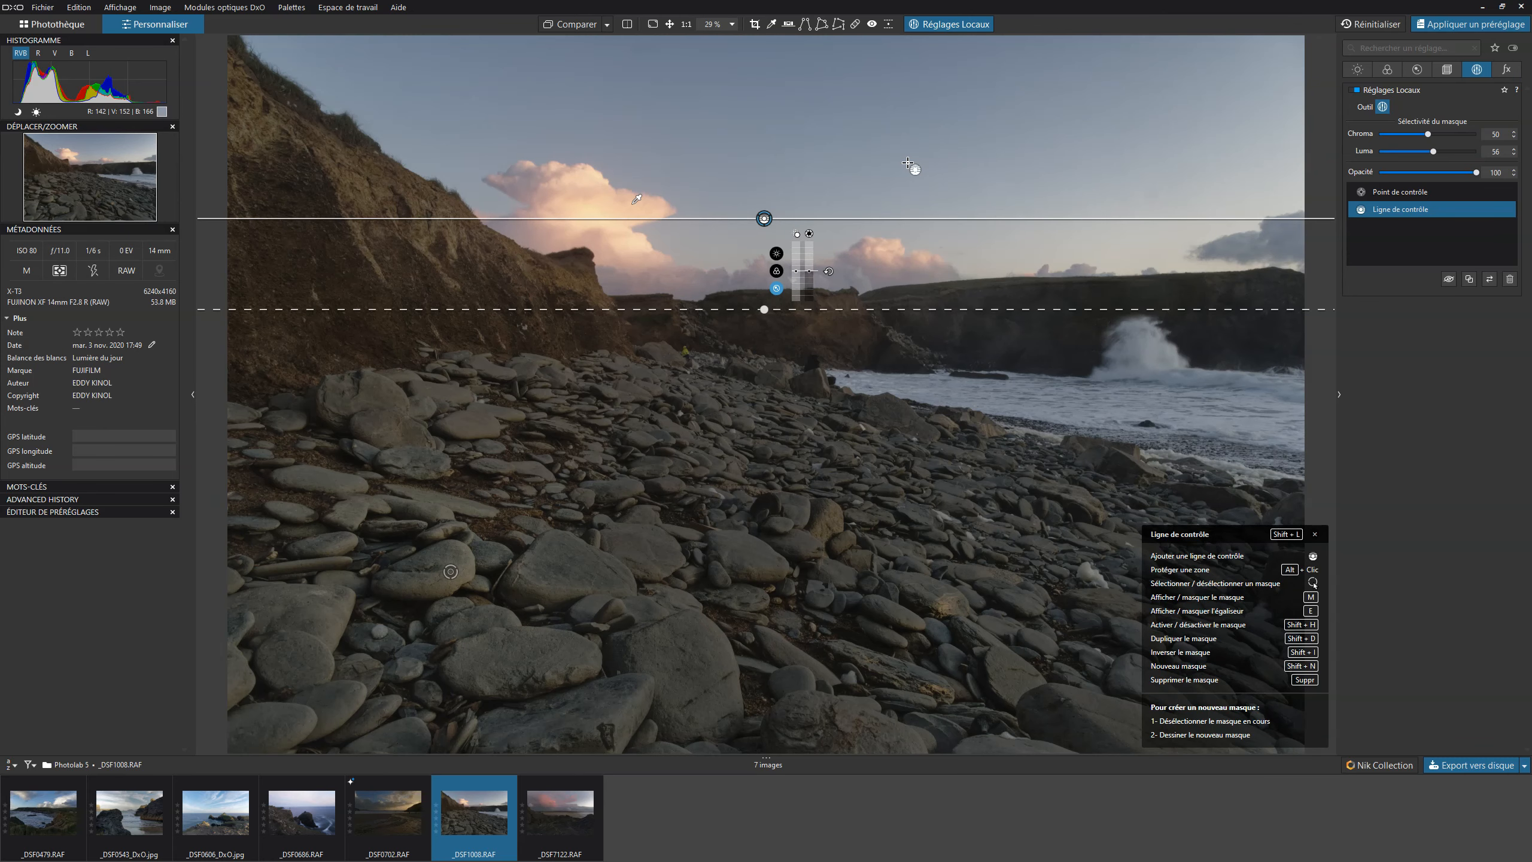
# Step: Set the local vibrance of the clouds' control line mask to 74
pyautogui.click(777, 272)
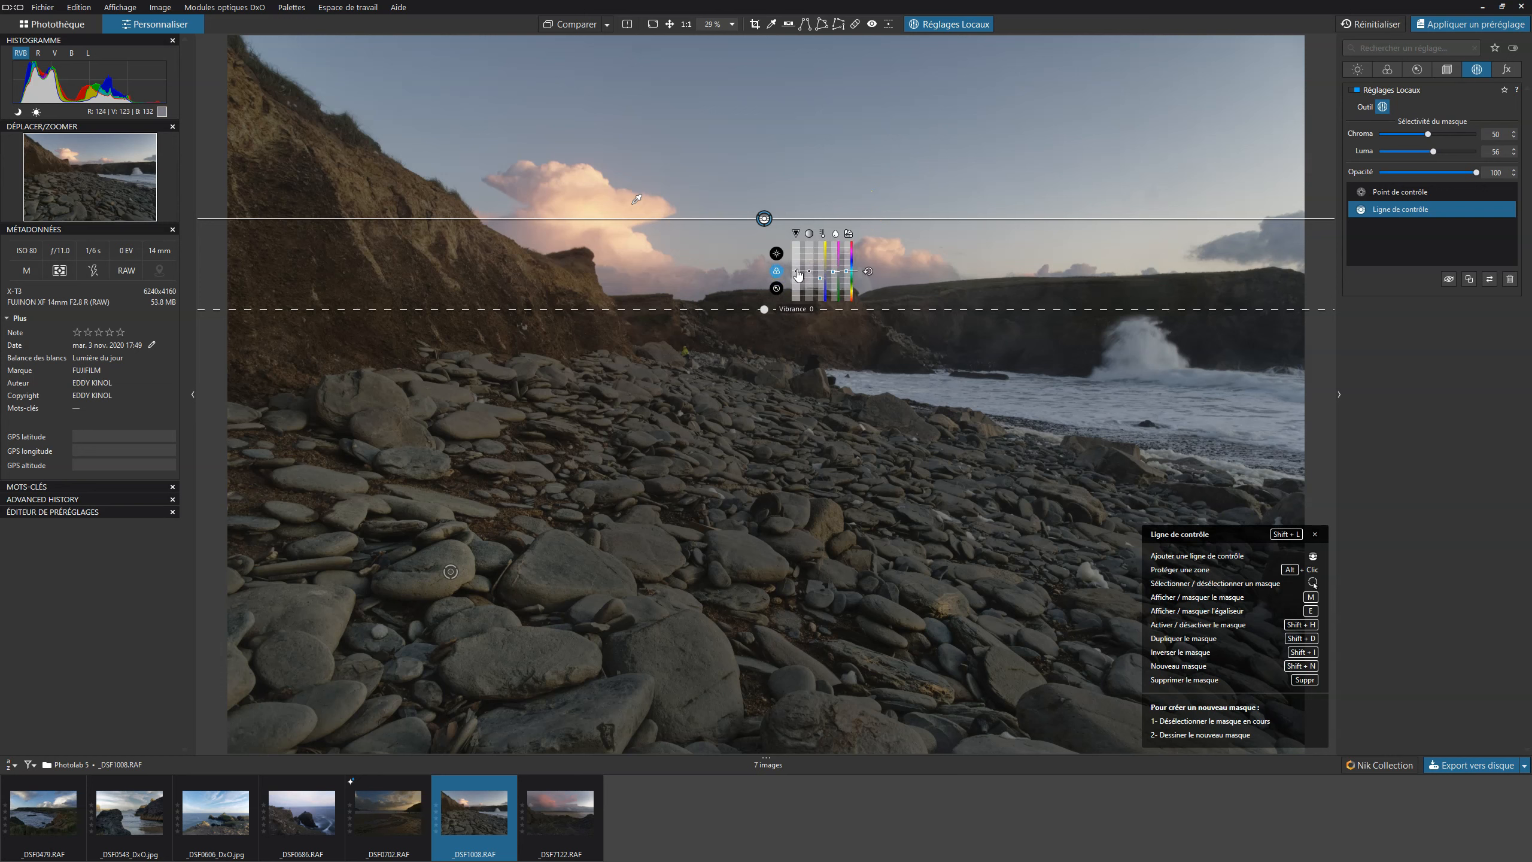
pyautogui.moveTo(798, 275); pyautogui.dragTo(798, 268)
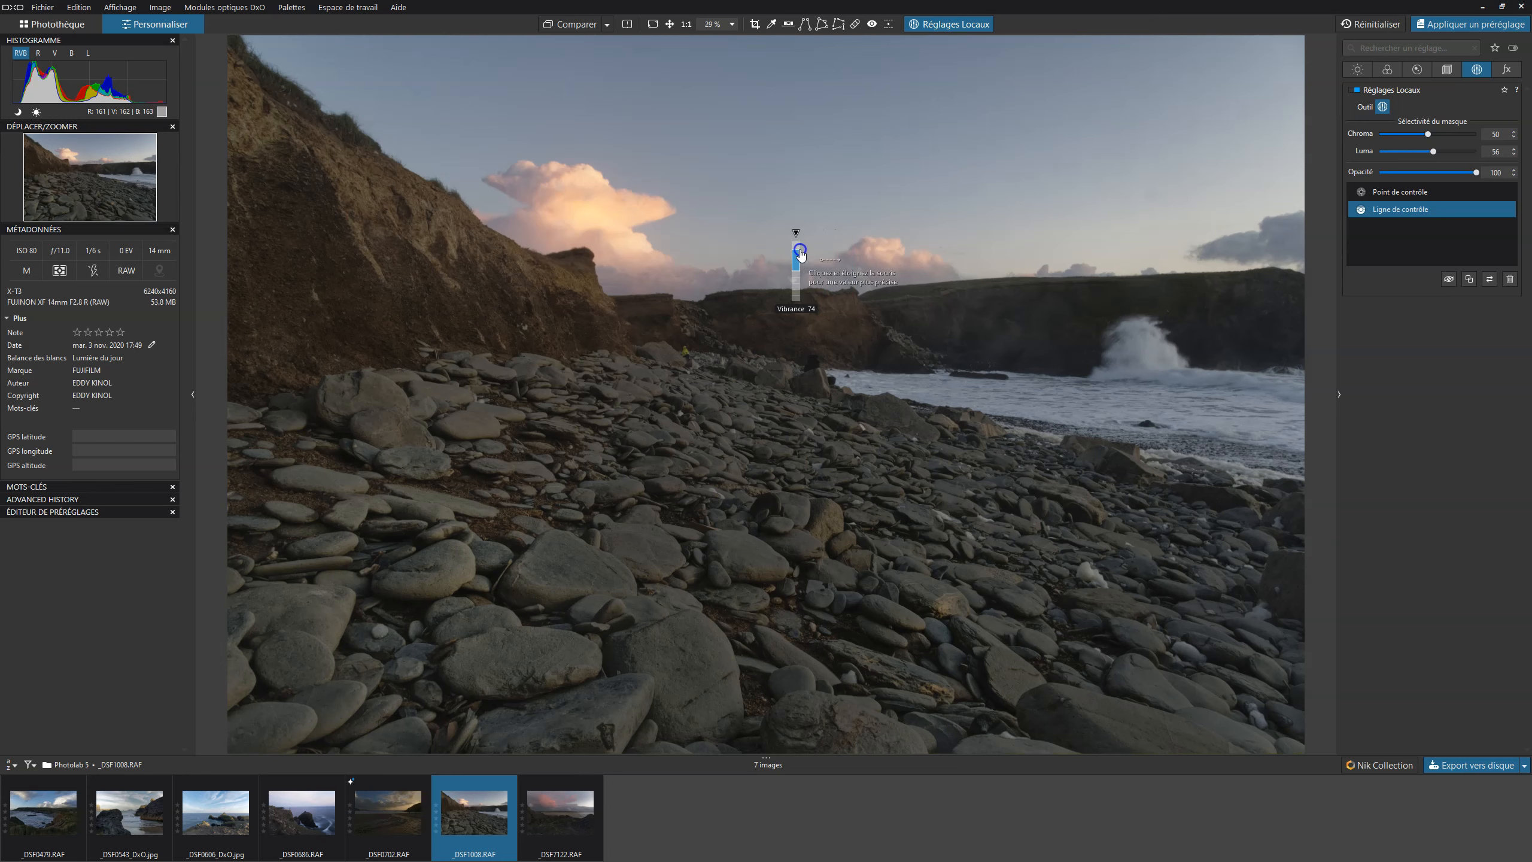
pyautogui.moveTo(800, 256); pyautogui.dragTo(801, 256)
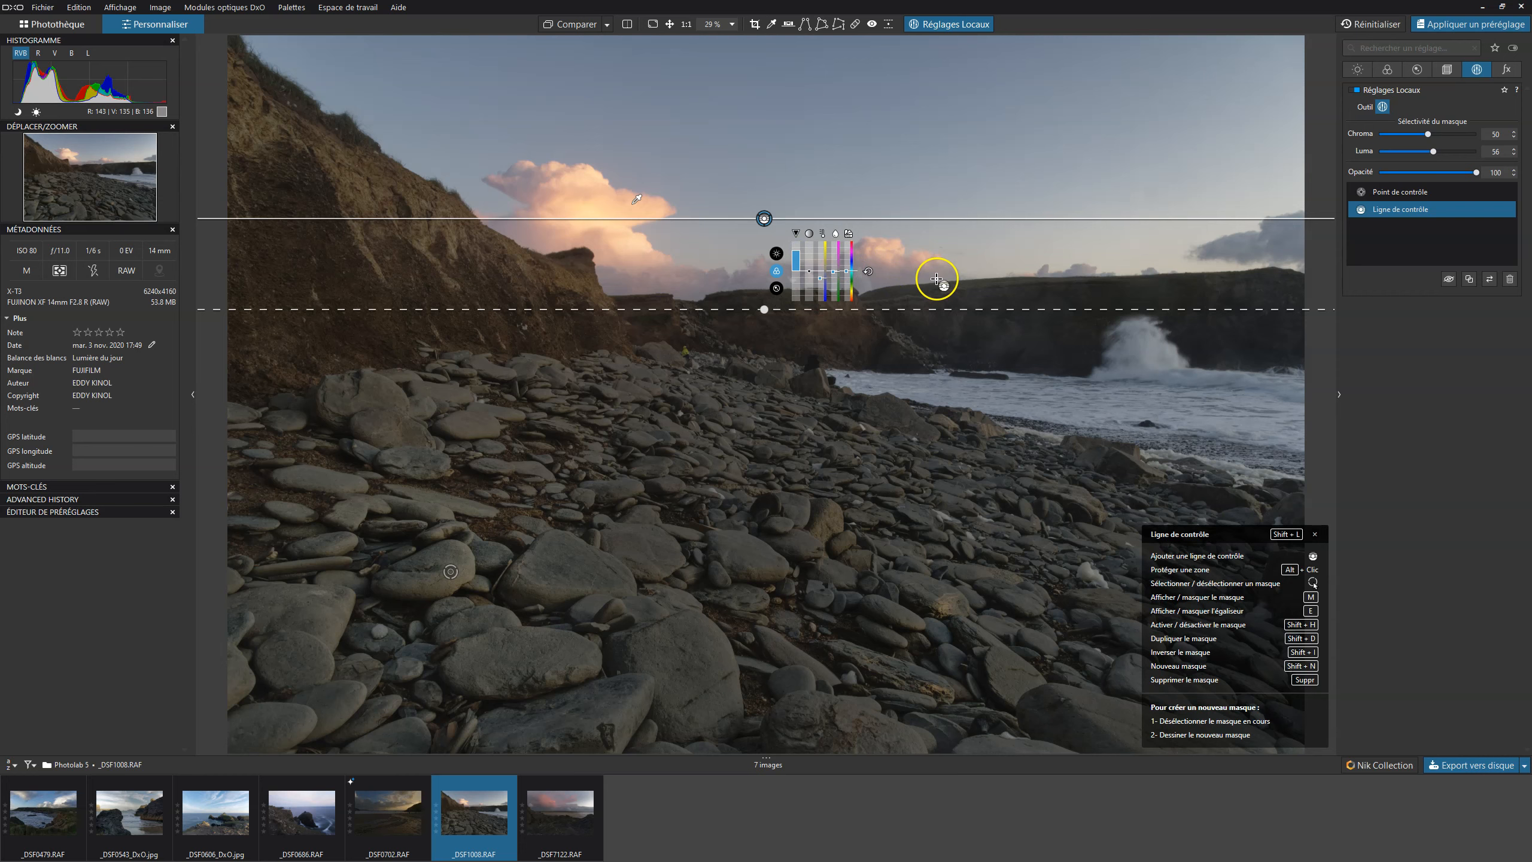
# Step: Compare the sky with the clouds' control line mask off and on, and raise that mask's local saturation slightly
pyautogui.click(1502, 209)
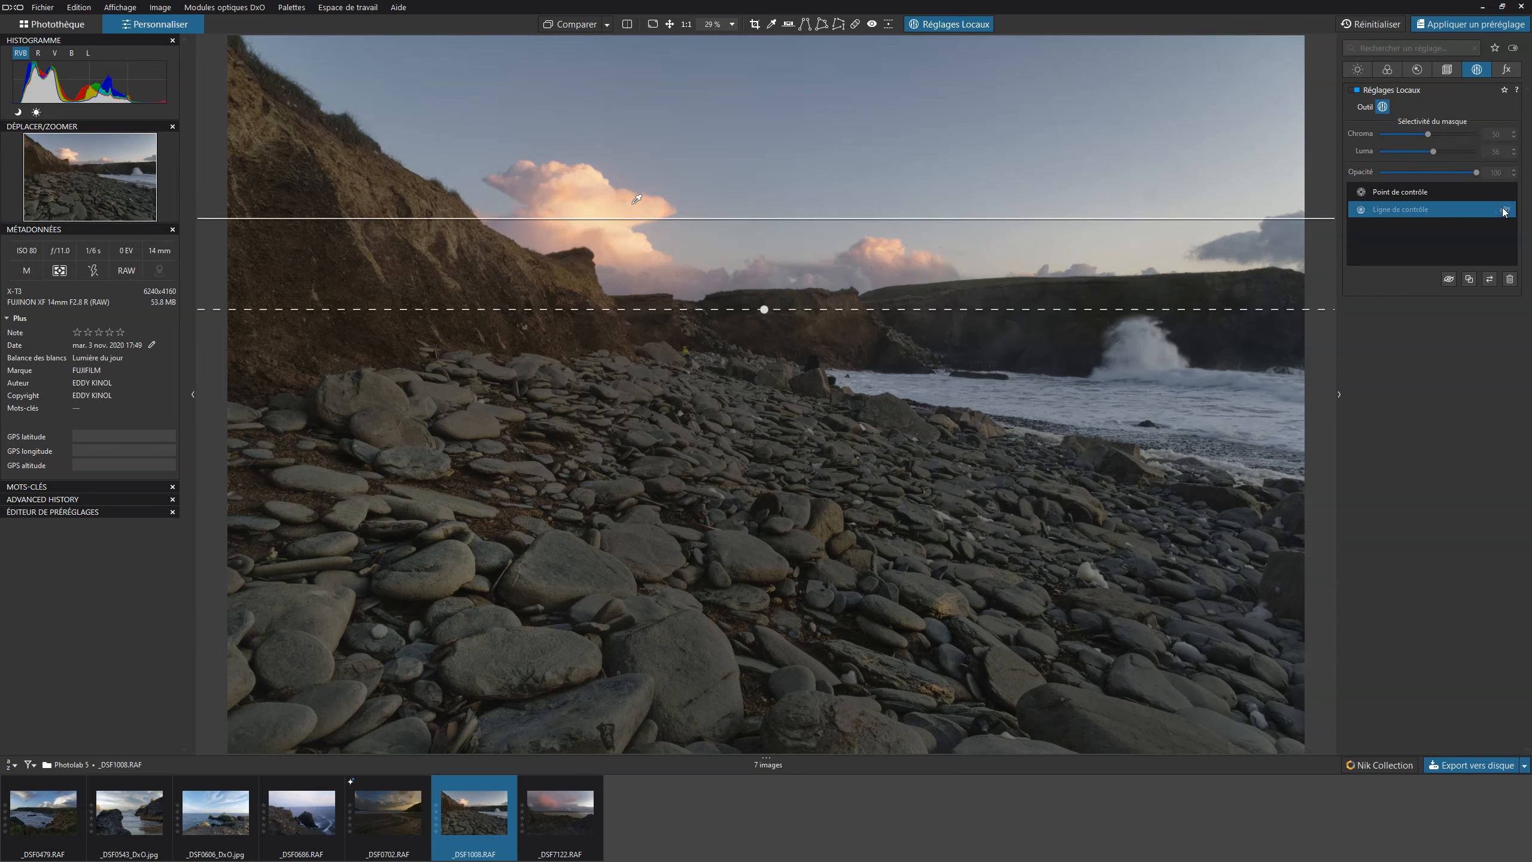
pyautogui.click(1504, 209)
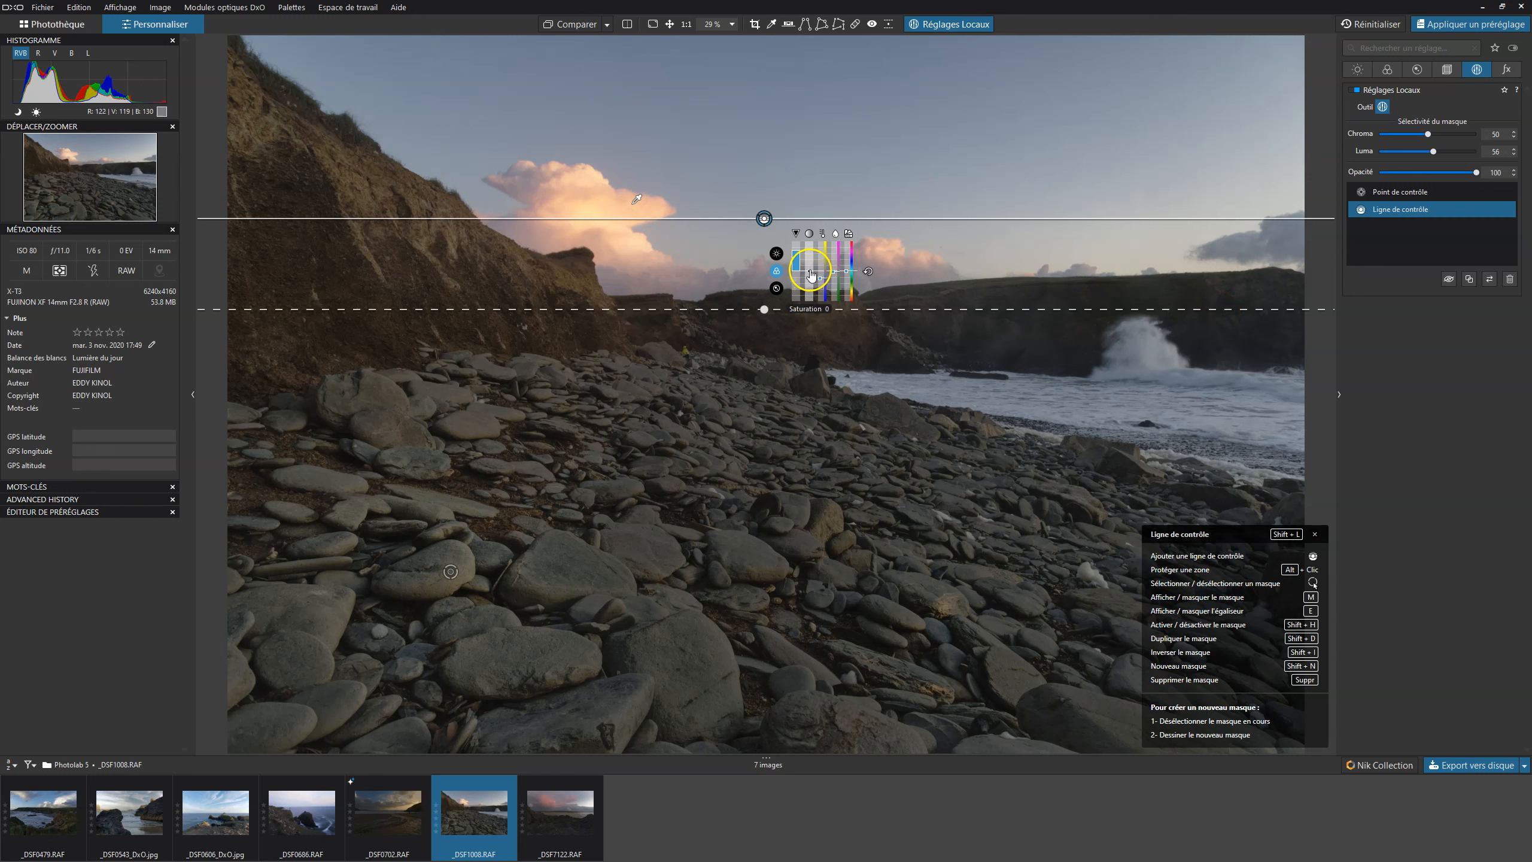
pyautogui.moveTo(809, 275); pyautogui.dragTo(813, 268)
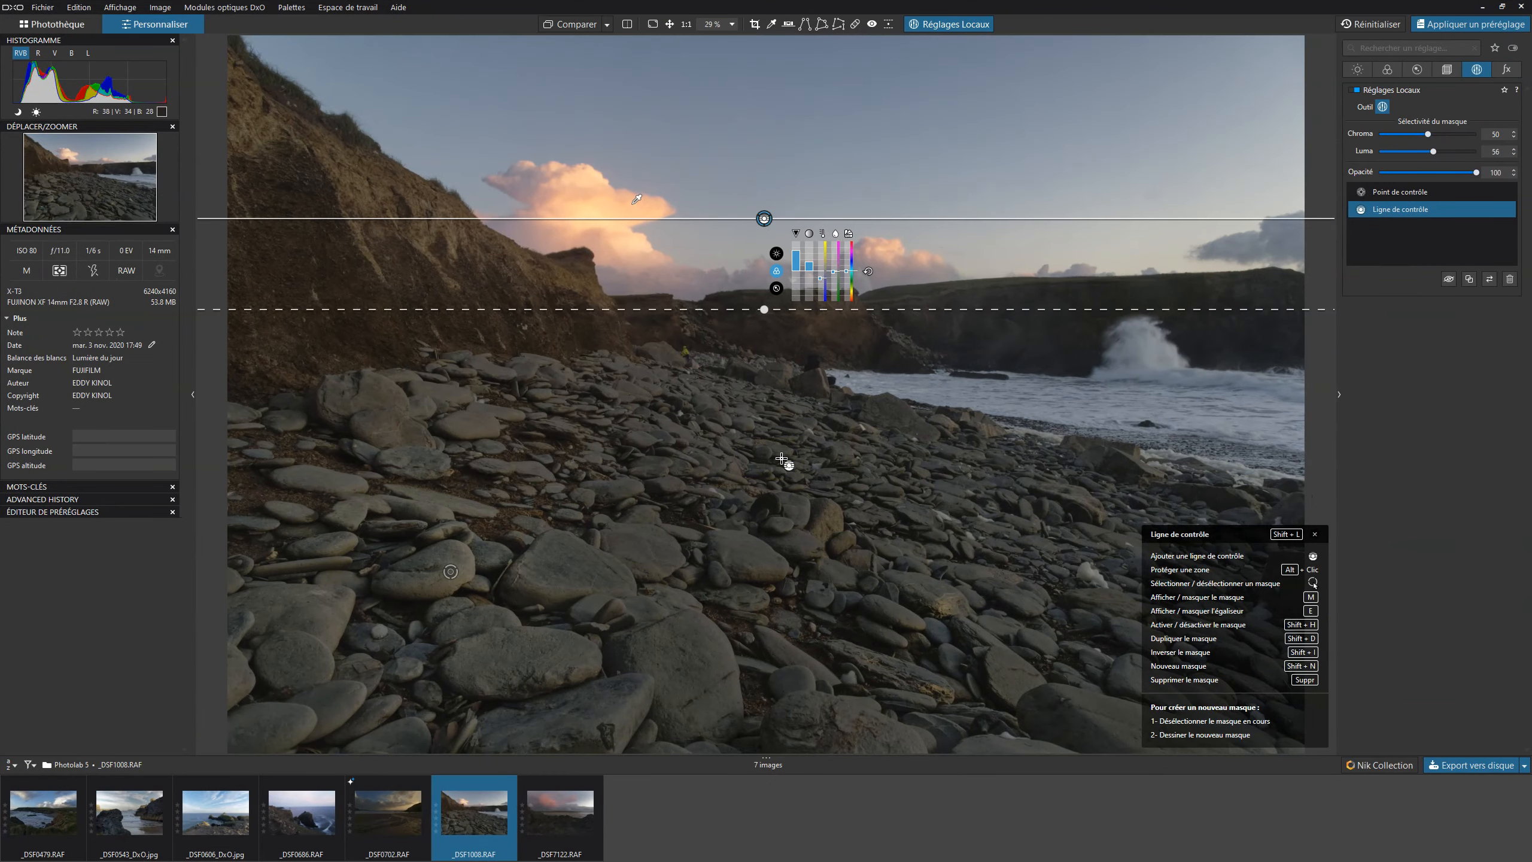
# Step: Start a new local mask with a control point on the dark cliff face and display its mask
pyautogui.rightClick(782, 459)
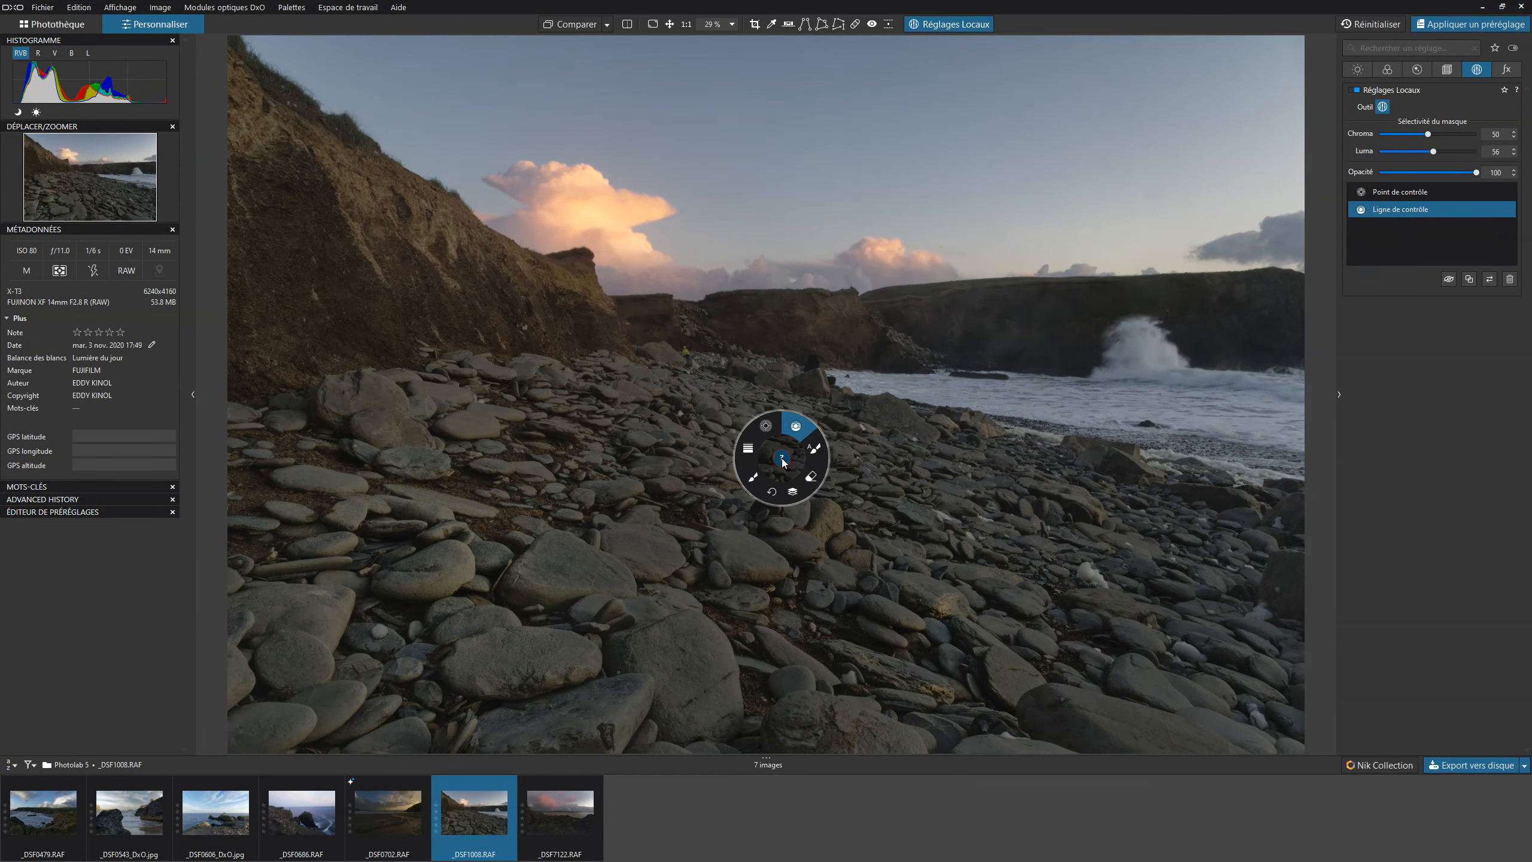
pyautogui.click(769, 427)
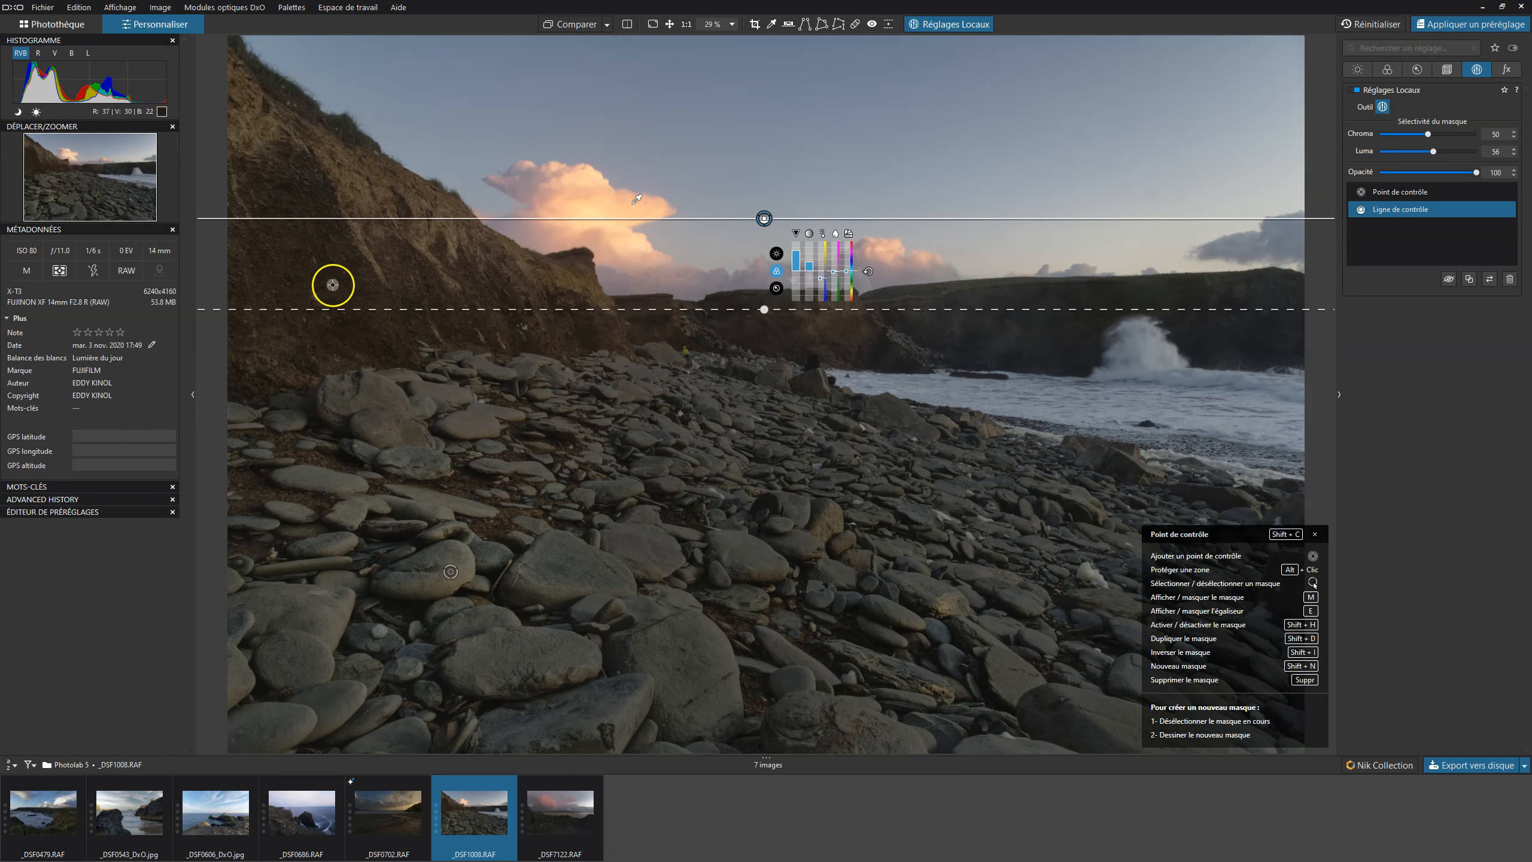
pyautogui.rightClick(666, 445)
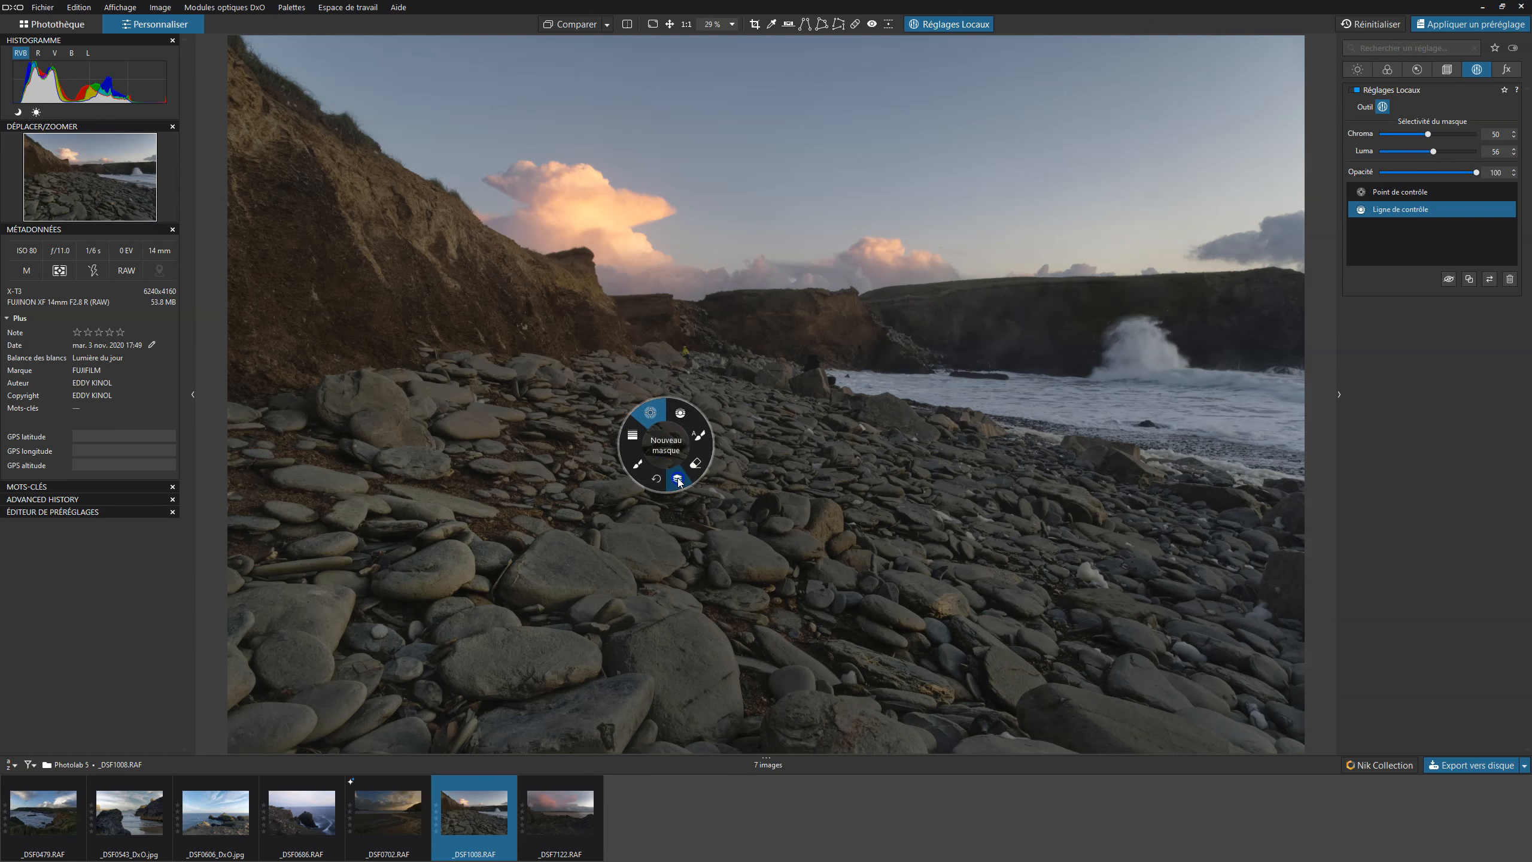
pyautogui.click(677, 477)
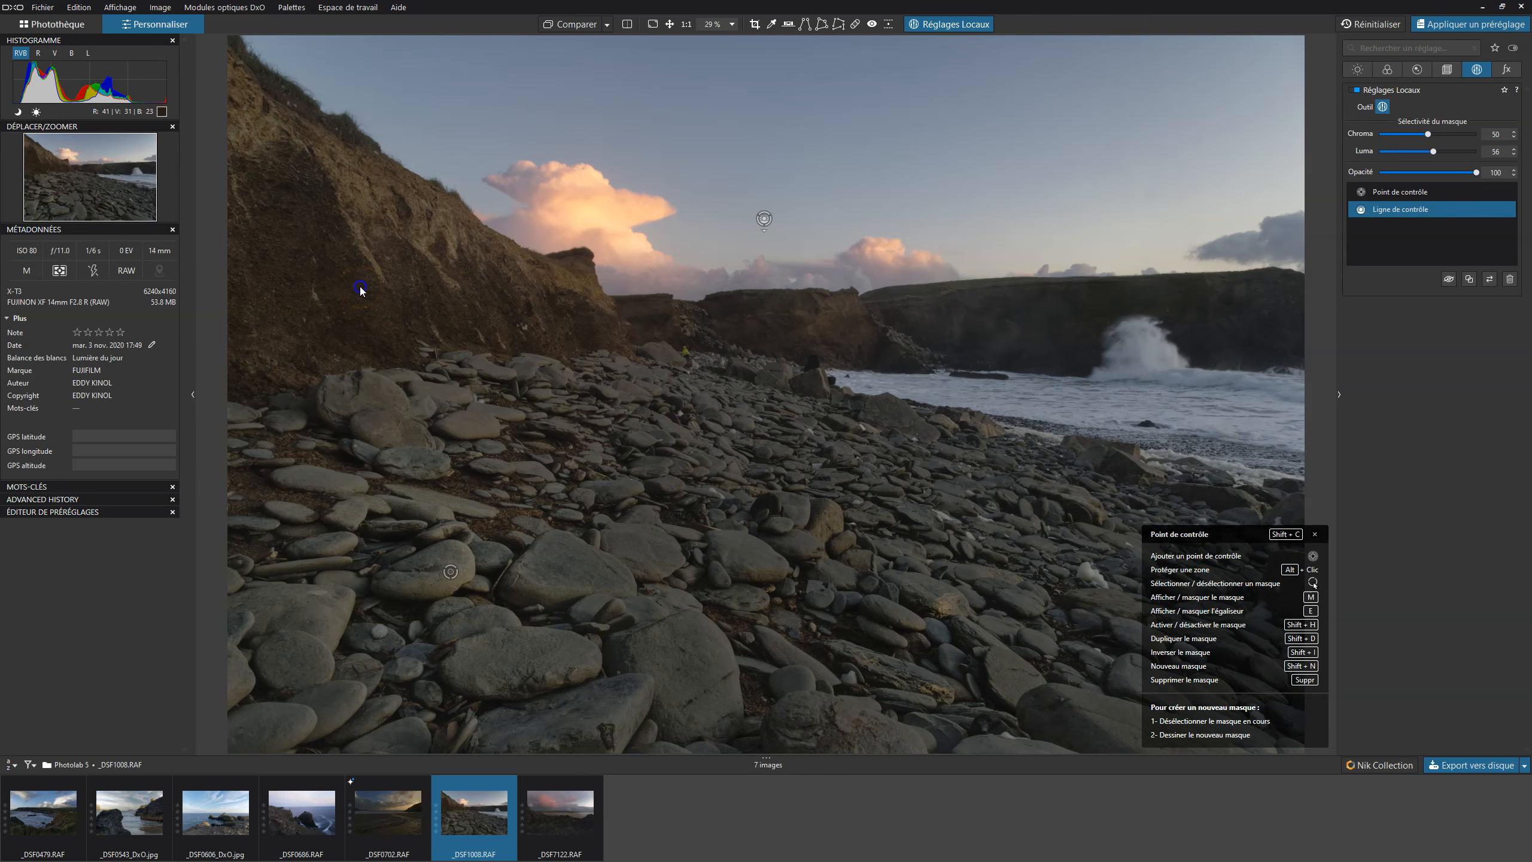
pyautogui.click(360, 288)
pyautogui.press('m')
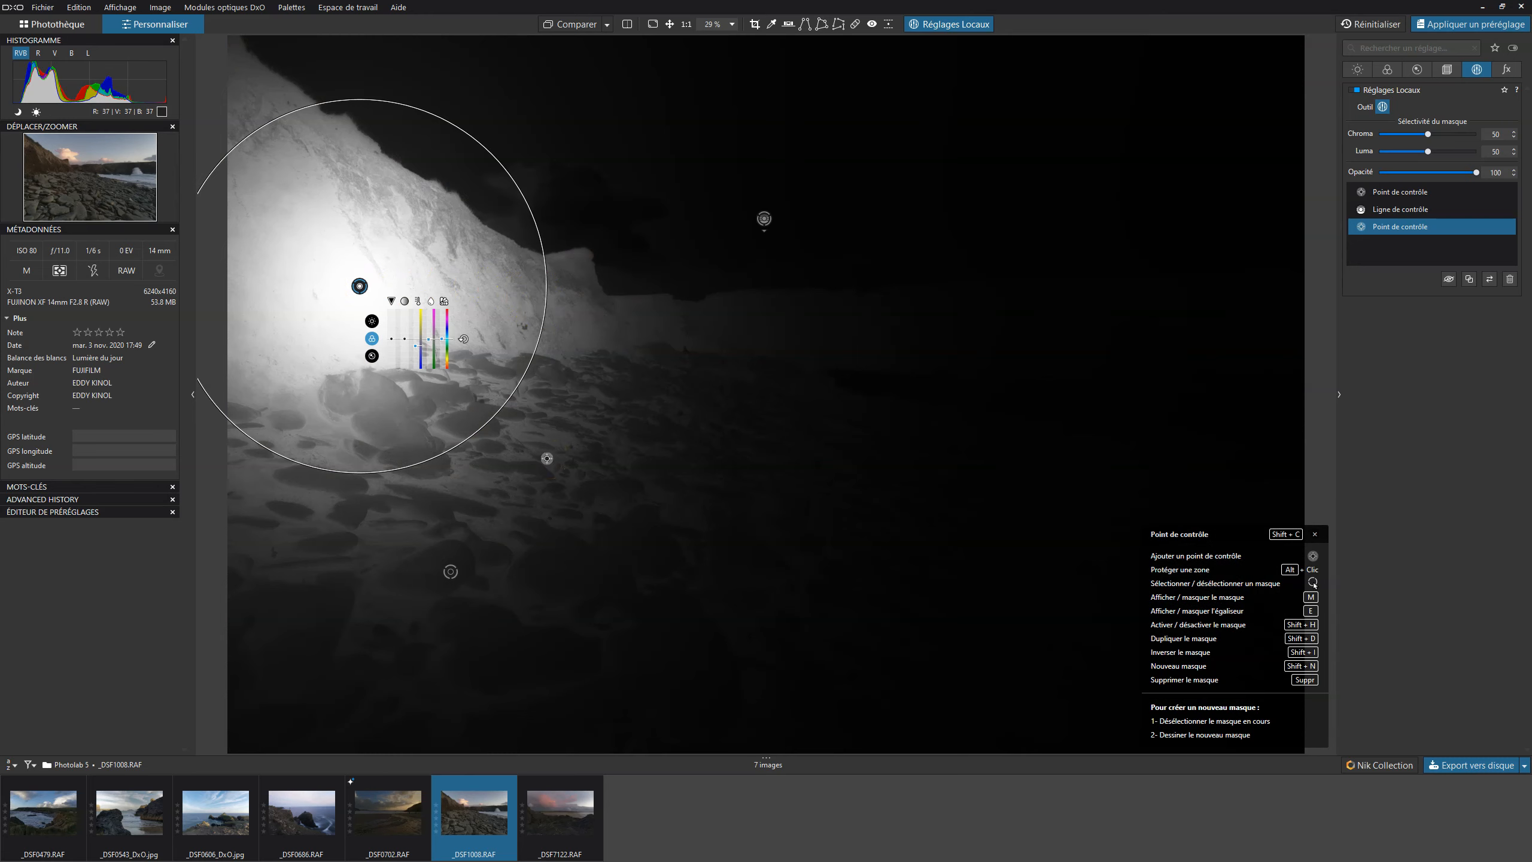
# Step: Shrink the cliff control point's radius slightly and set its mask selectivity to luma 69 and chroma 58
pyautogui.moveTo(514, 386)
pyautogui.mouseDown()
pyautogui.moveTo(485, 377)
pyautogui.moveTo(504, 385)
pyautogui.mouseUp()
pyautogui.moveTo(1428, 151); pyautogui.dragTo(1447, 159)
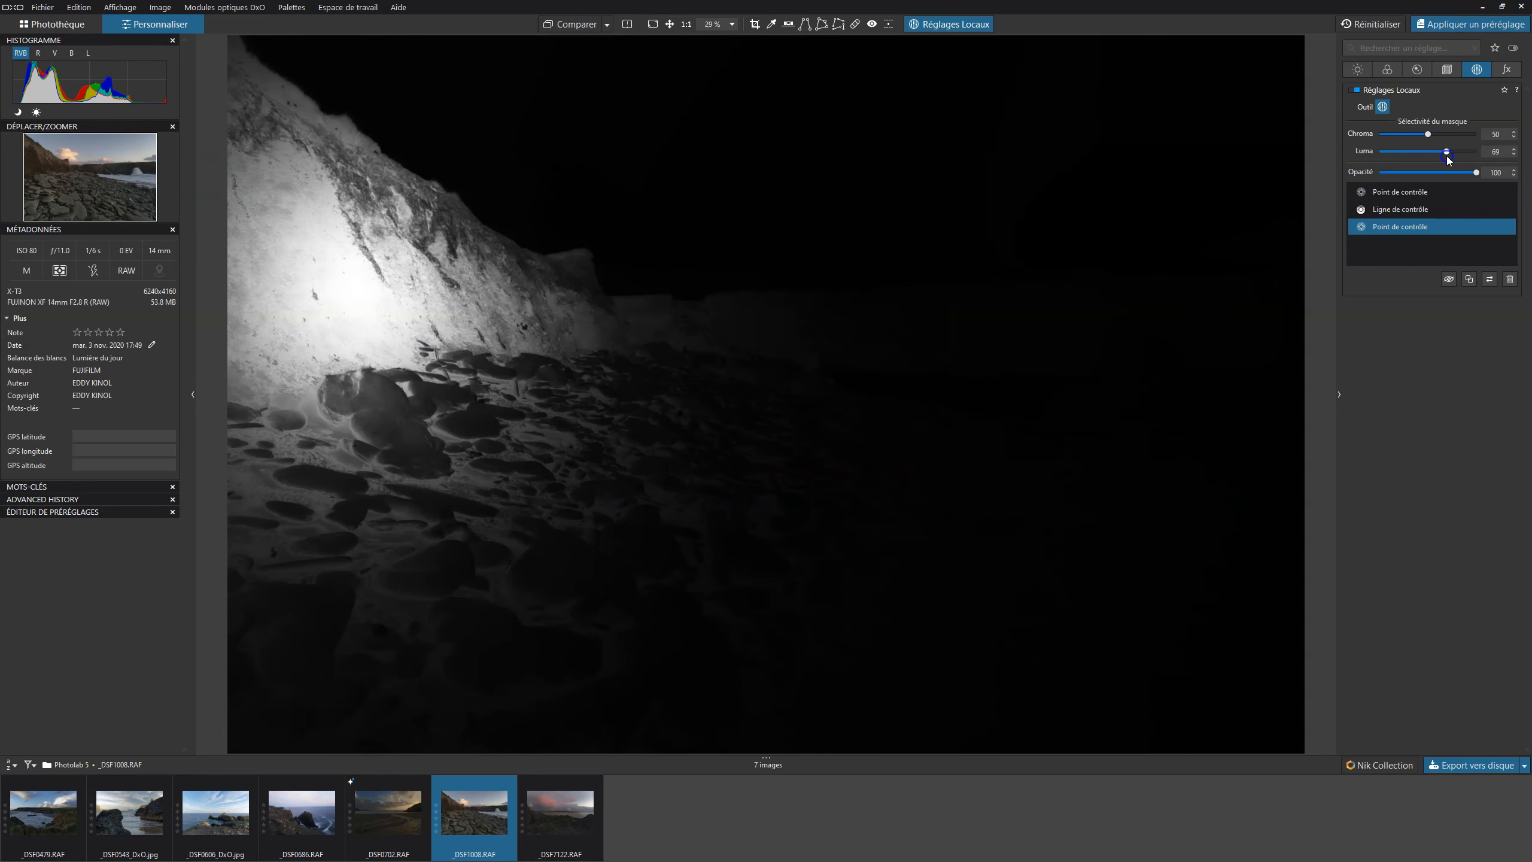
pyautogui.moveTo(1428, 134); pyautogui.dragTo(1437, 141)
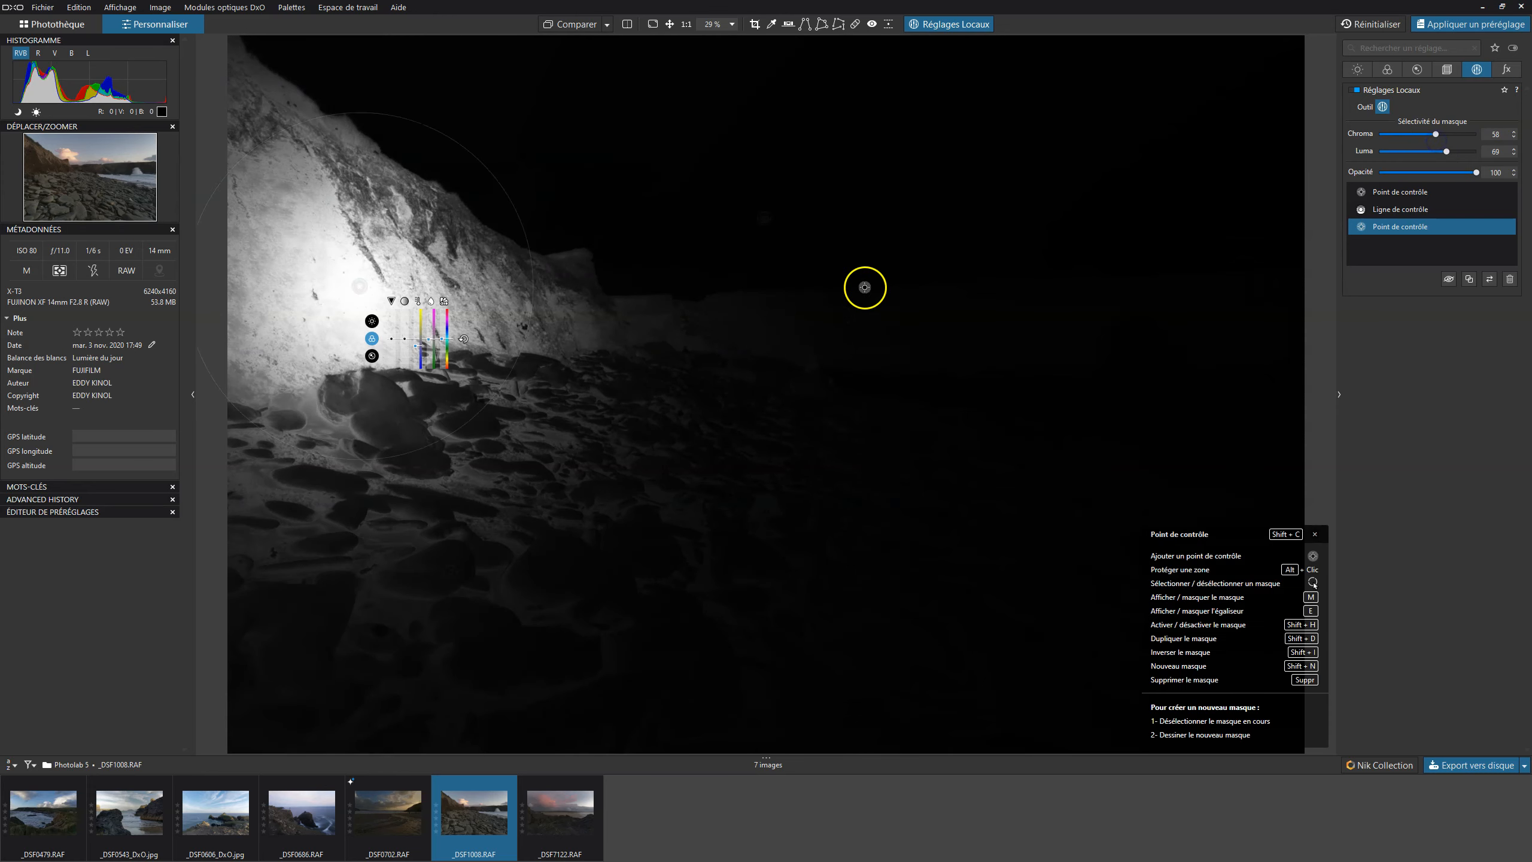
# Step: Protect the pebbles below the cliff with two protection points, and shrink the cliff's control point and move it slightly up
pyautogui.click(553, 429)
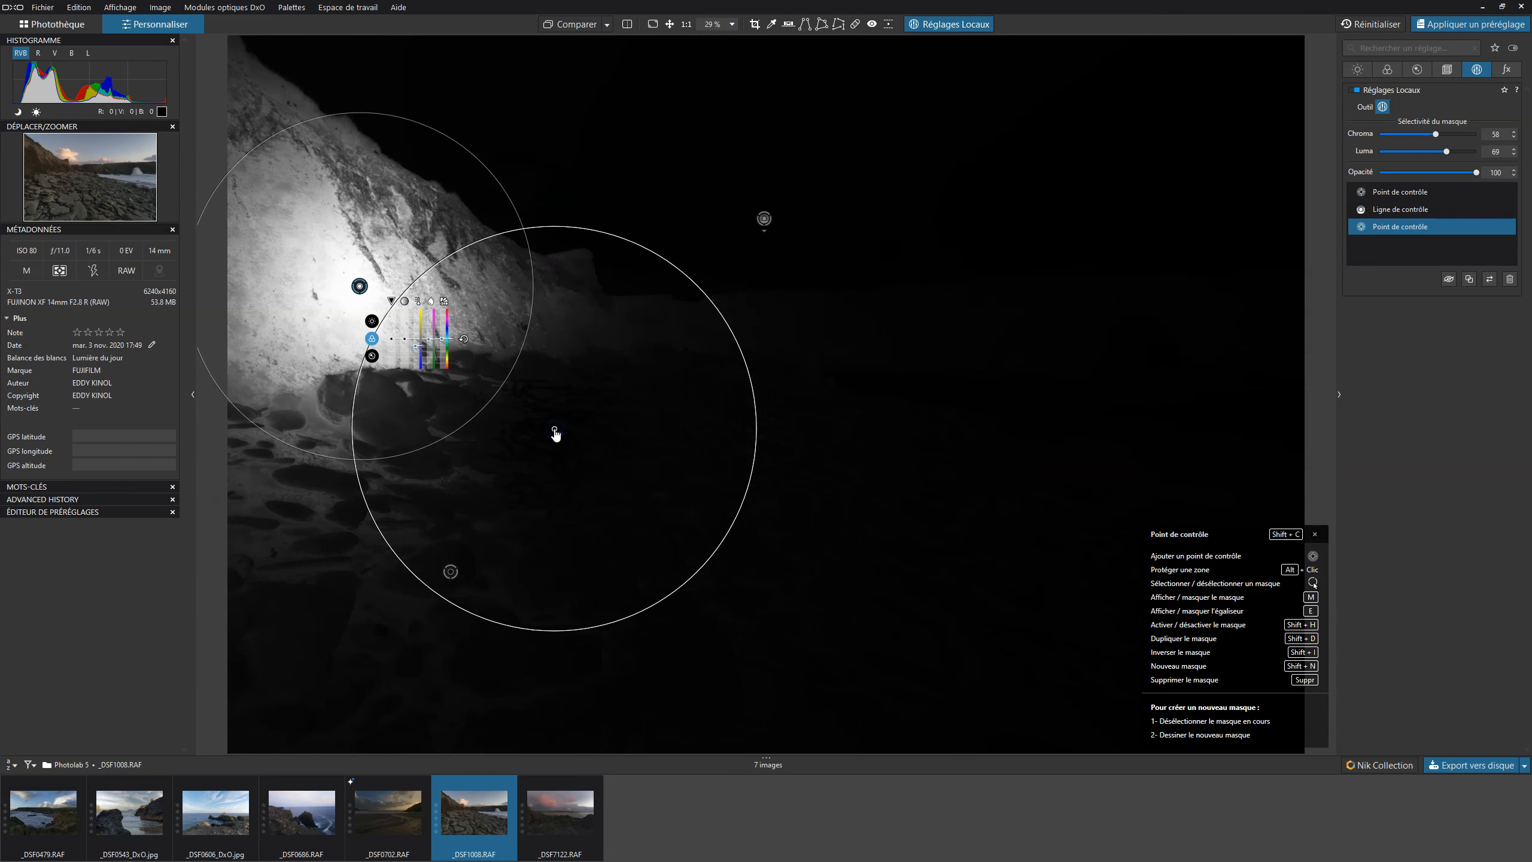
pyautogui.click(311, 505)
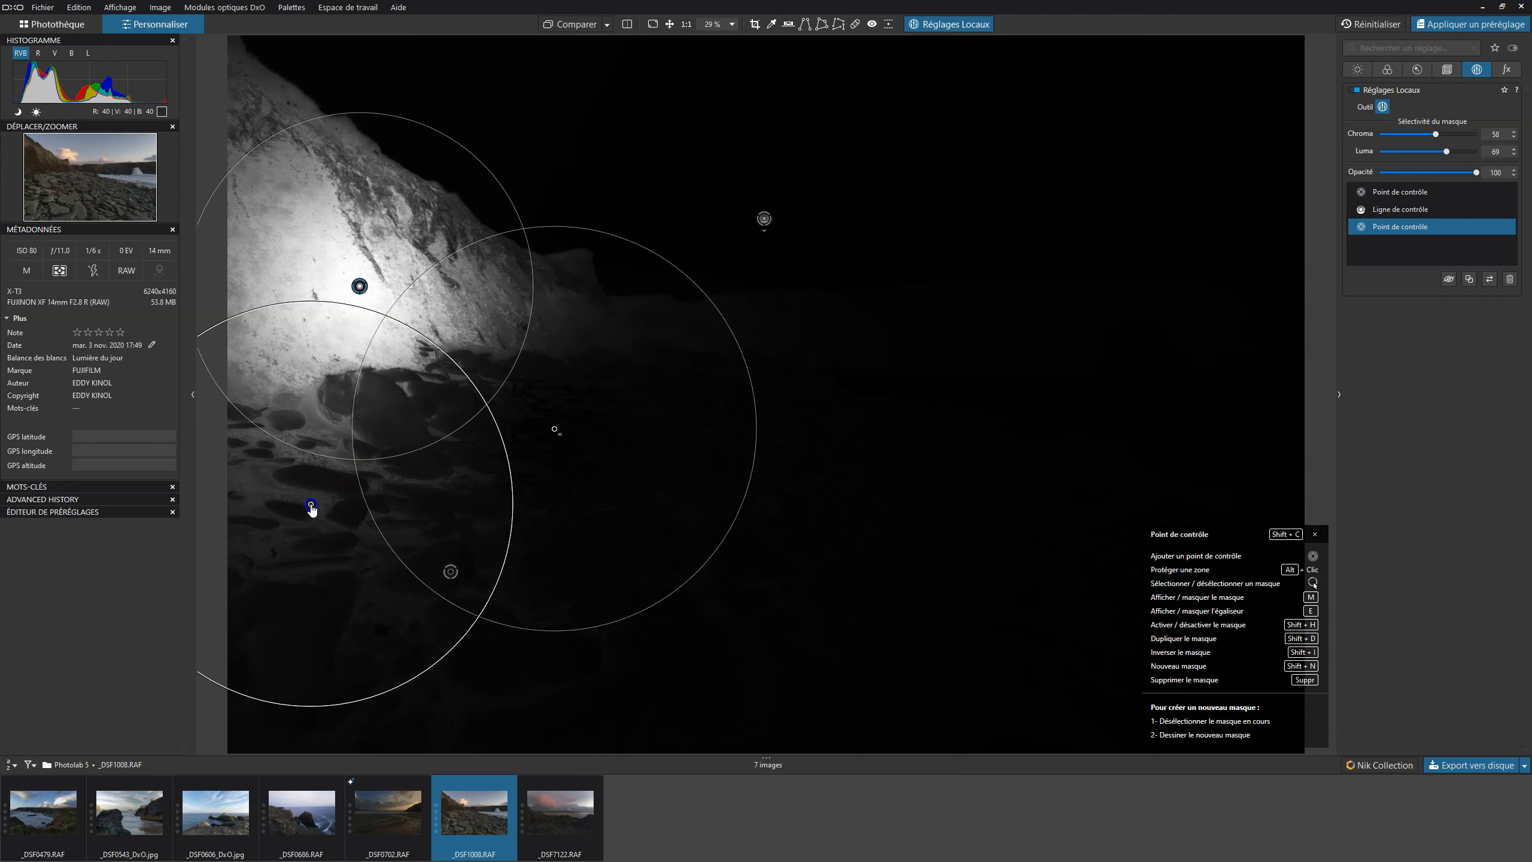
pyautogui.moveTo(311, 507); pyautogui.dragTo(305, 459)
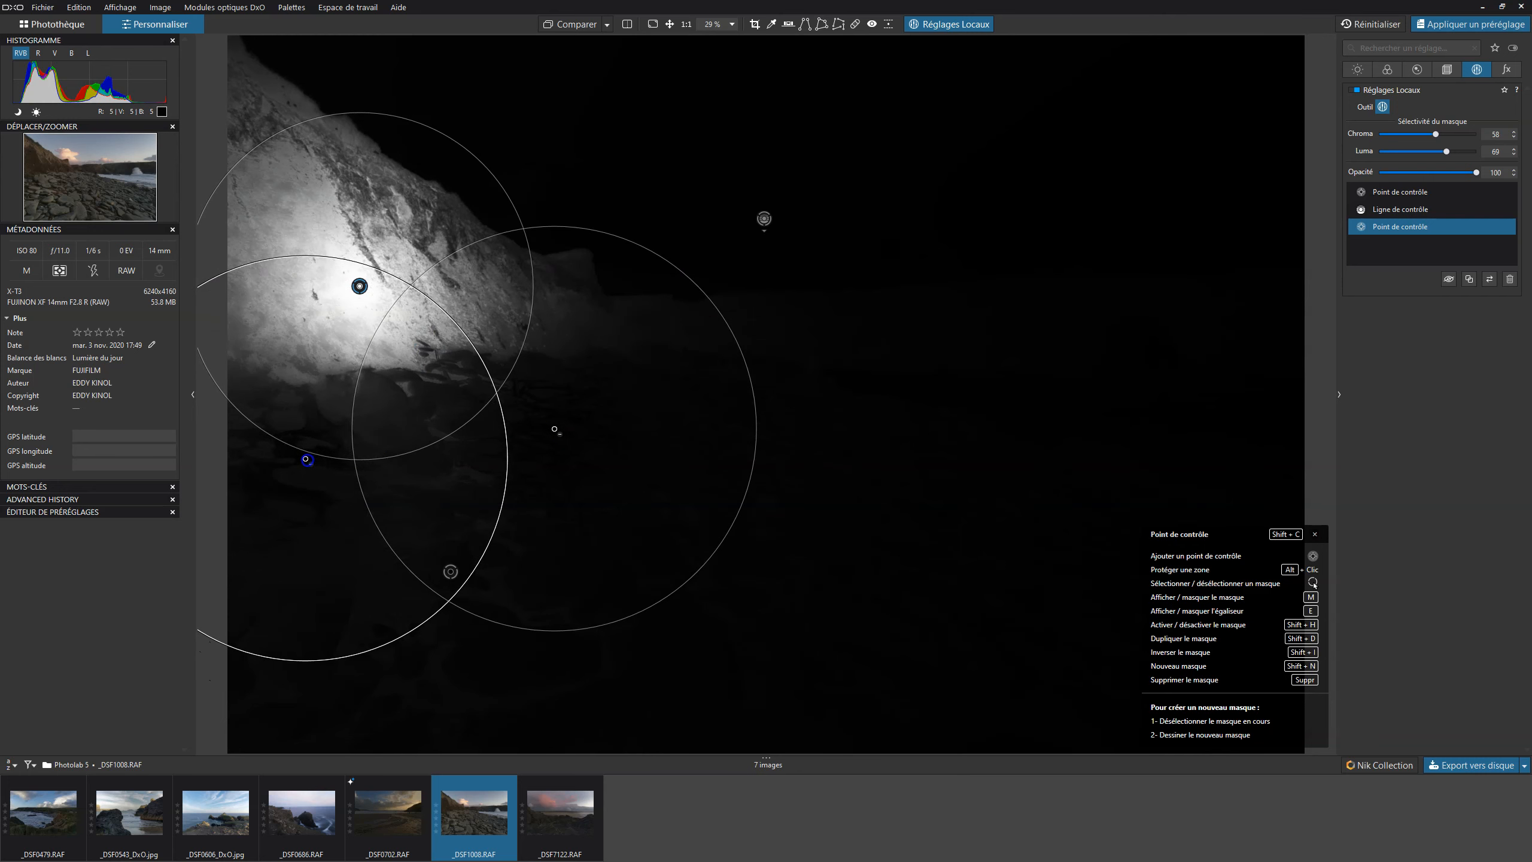
pyautogui.moveTo(556, 430); pyautogui.dragTo(455, 397)
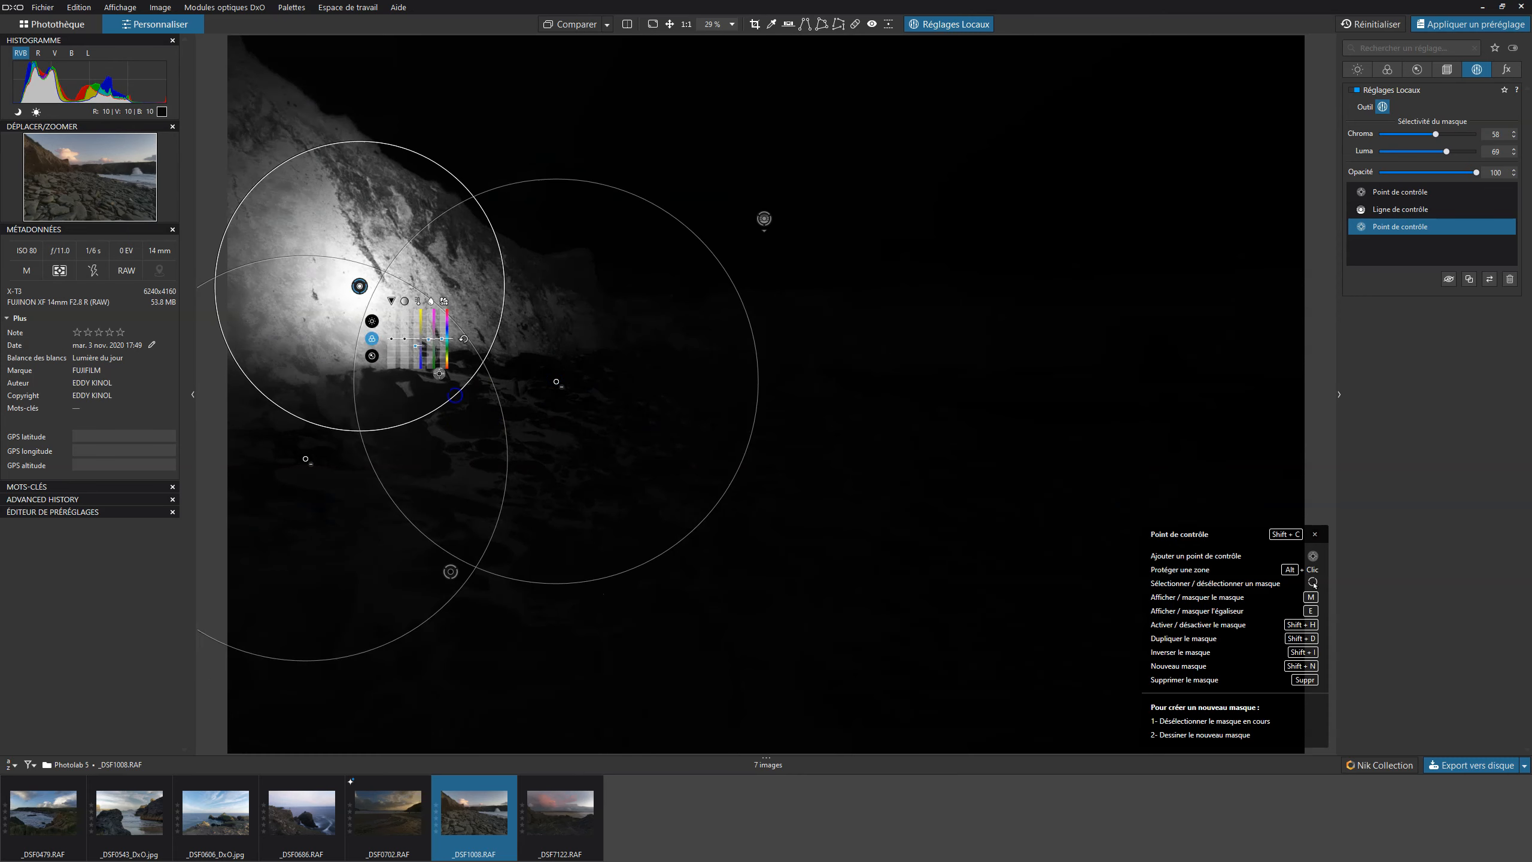
pyautogui.moveTo(359, 286); pyautogui.dragTo(357, 260)
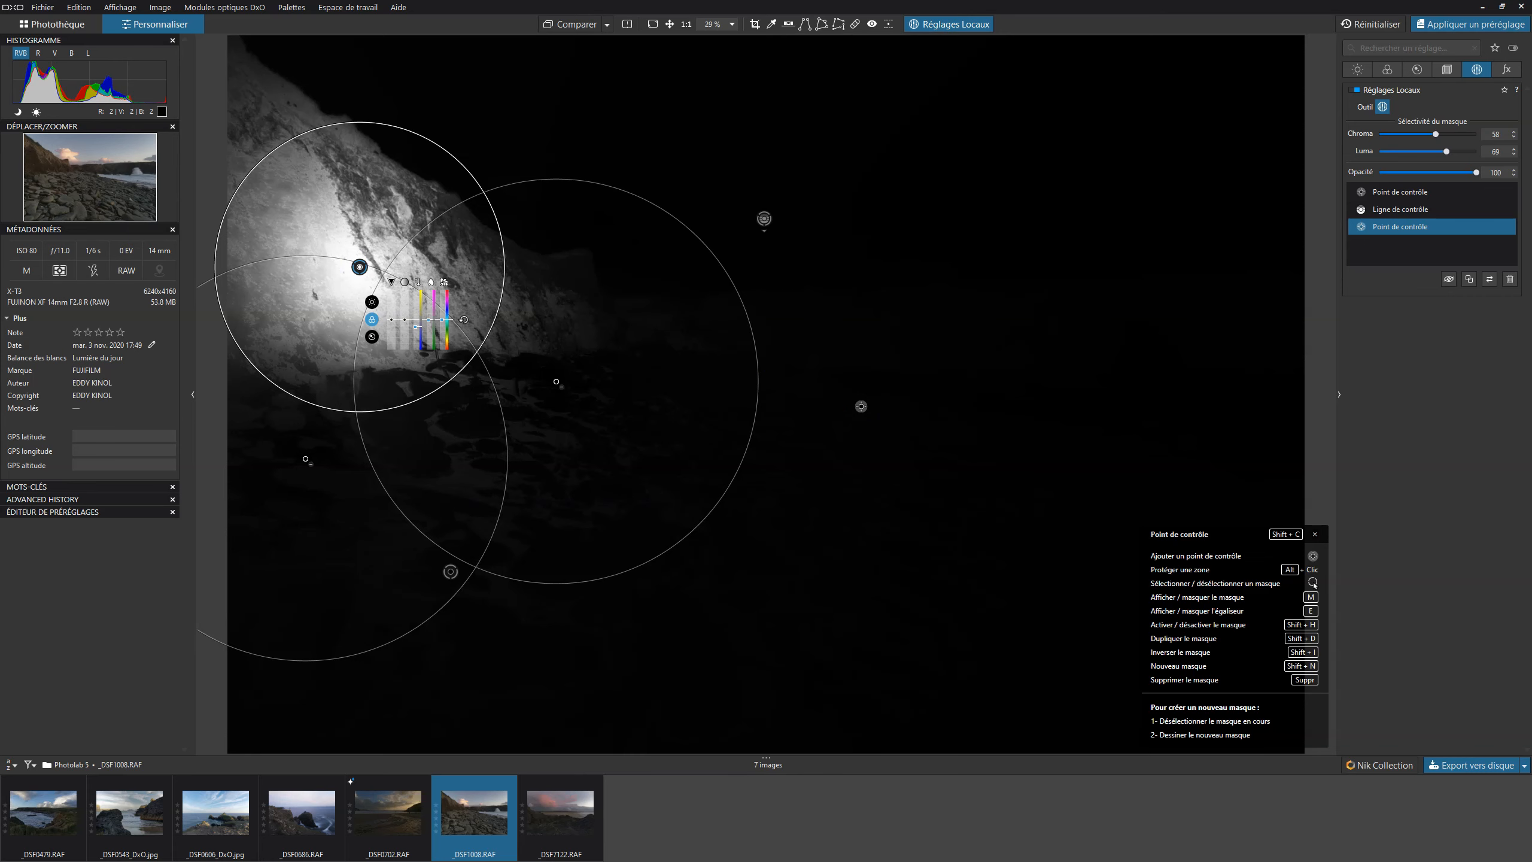
# Step: Hide the mask and raise the cliff mask's local ClearView Plus moderately
pyautogui.press('m')
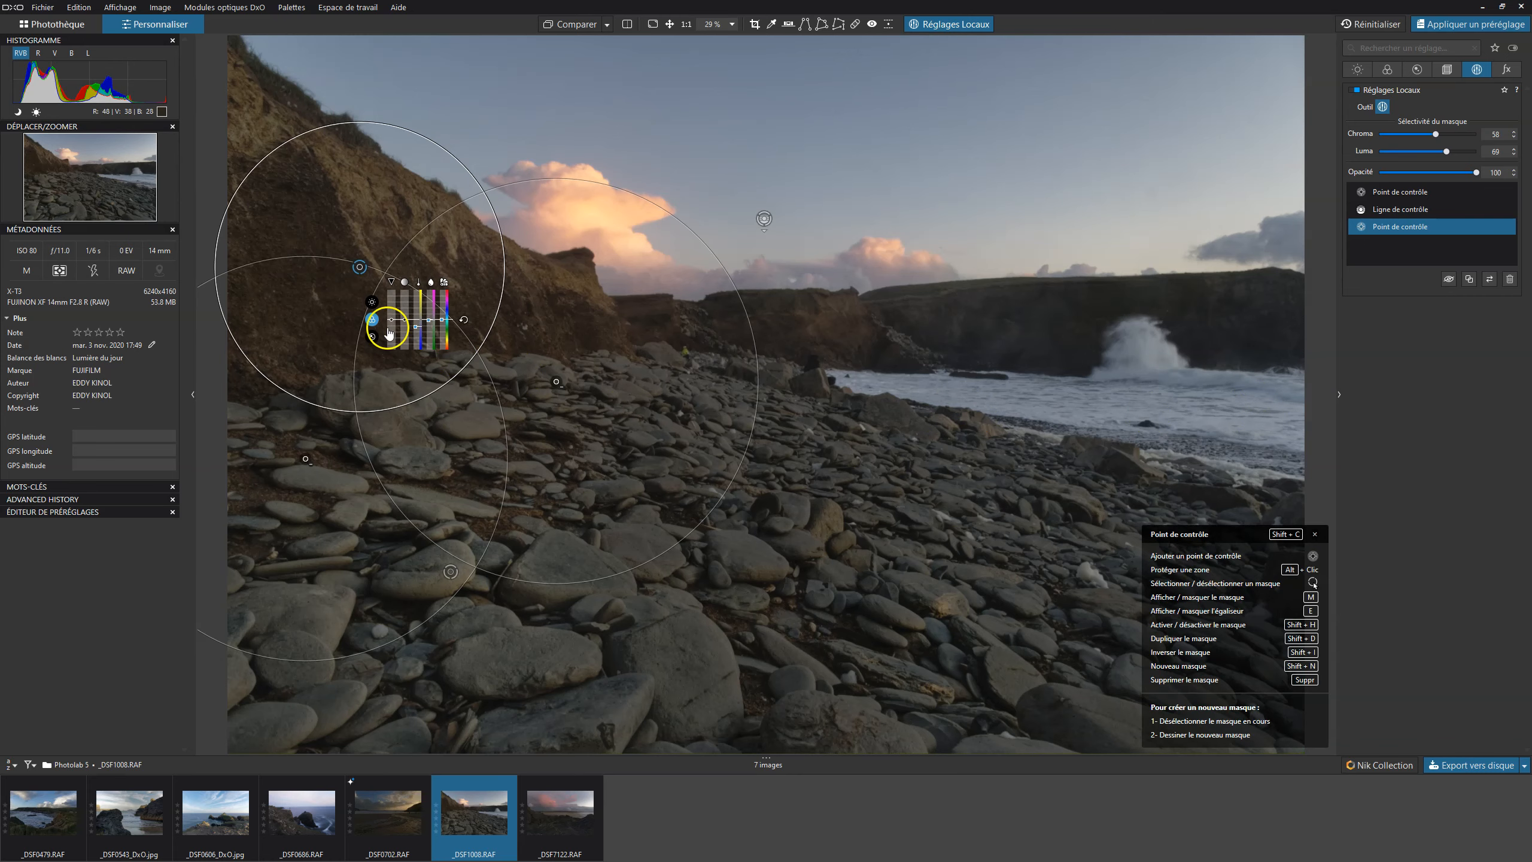
pyautogui.click(371, 301)
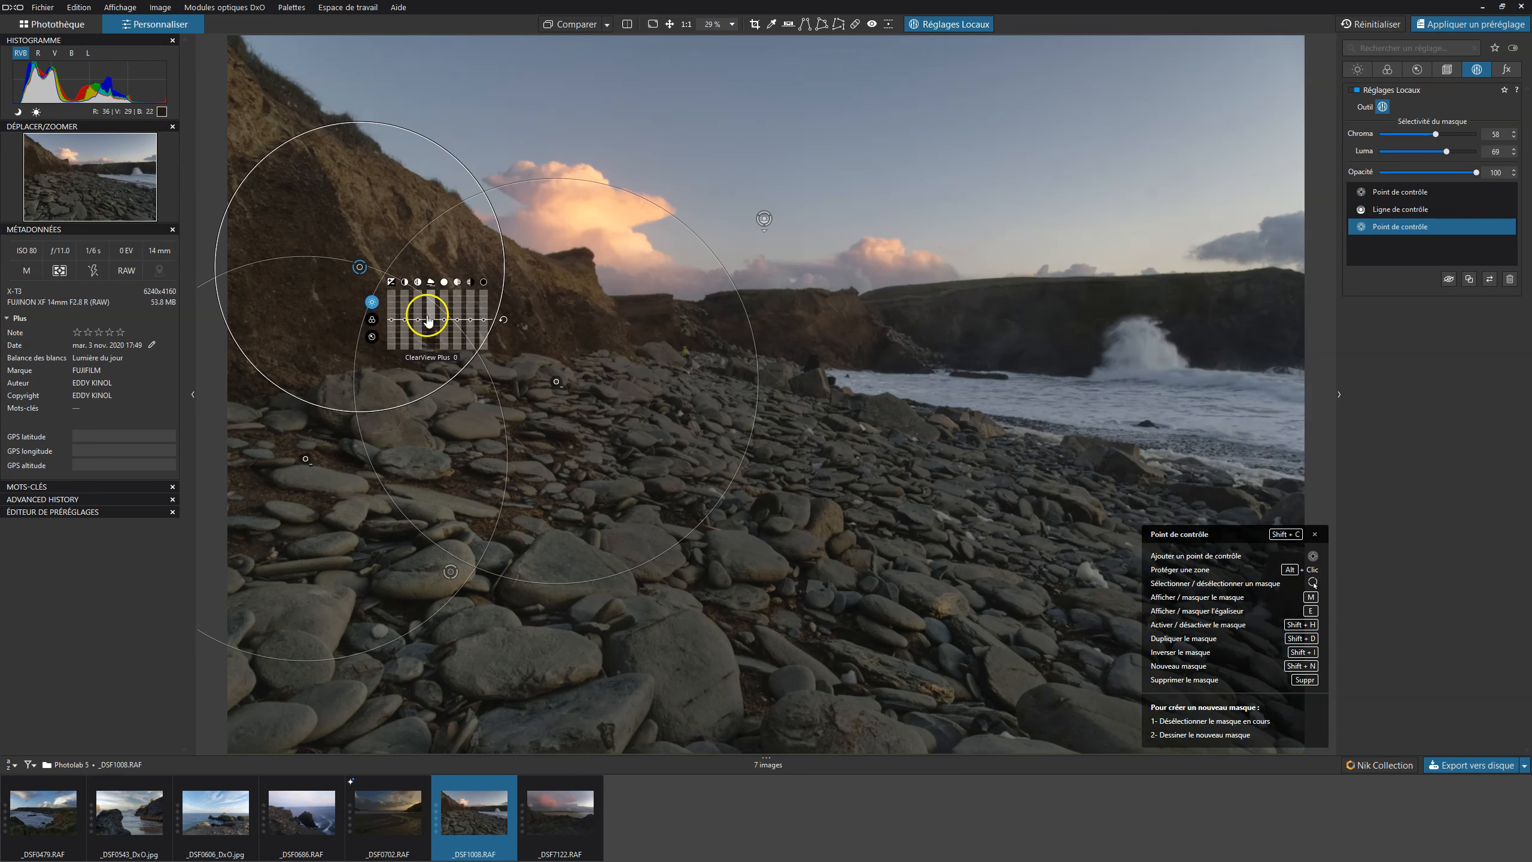
pyautogui.moveTo(428, 319); pyautogui.dragTo(432, 306)
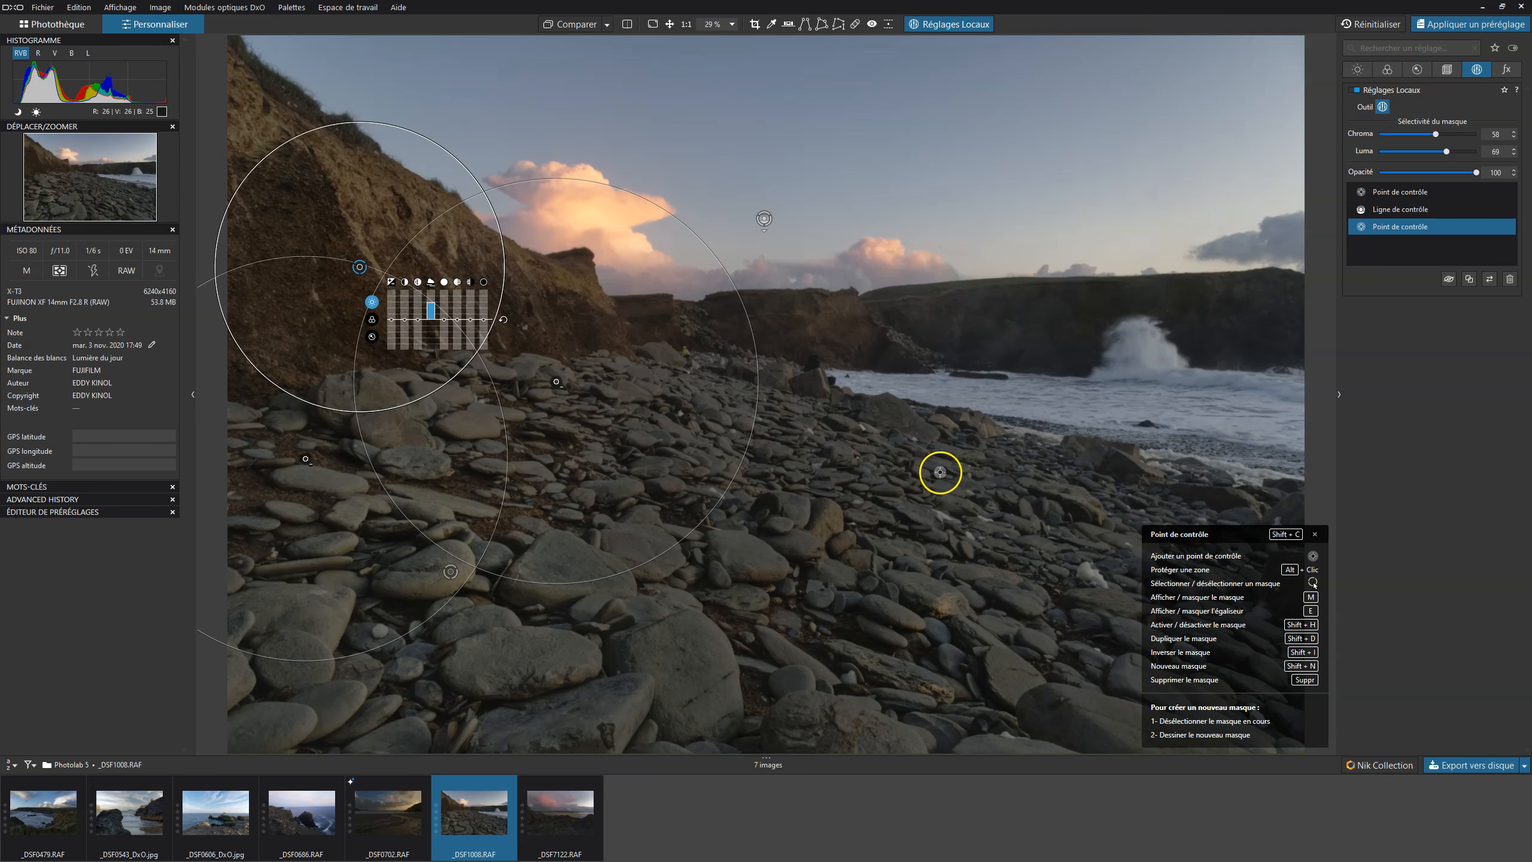
# Step: Set the cliff mask's luma selectivity to 53 while viewing the mask, and hide the mask
pyautogui.press('m')
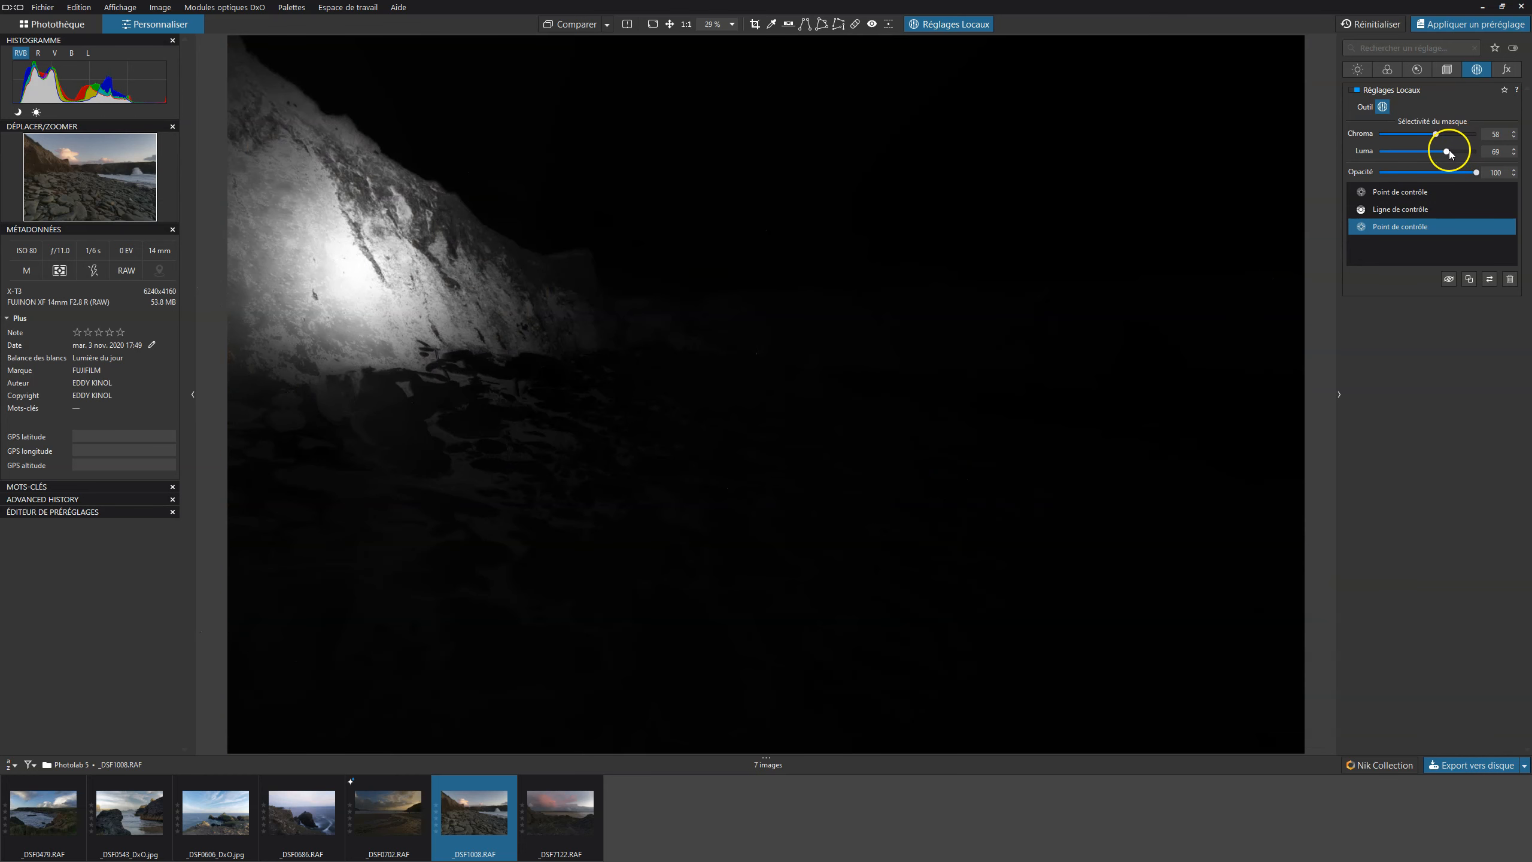
pyautogui.moveTo(1448, 150); pyautogui.dragTo(1432, 153)
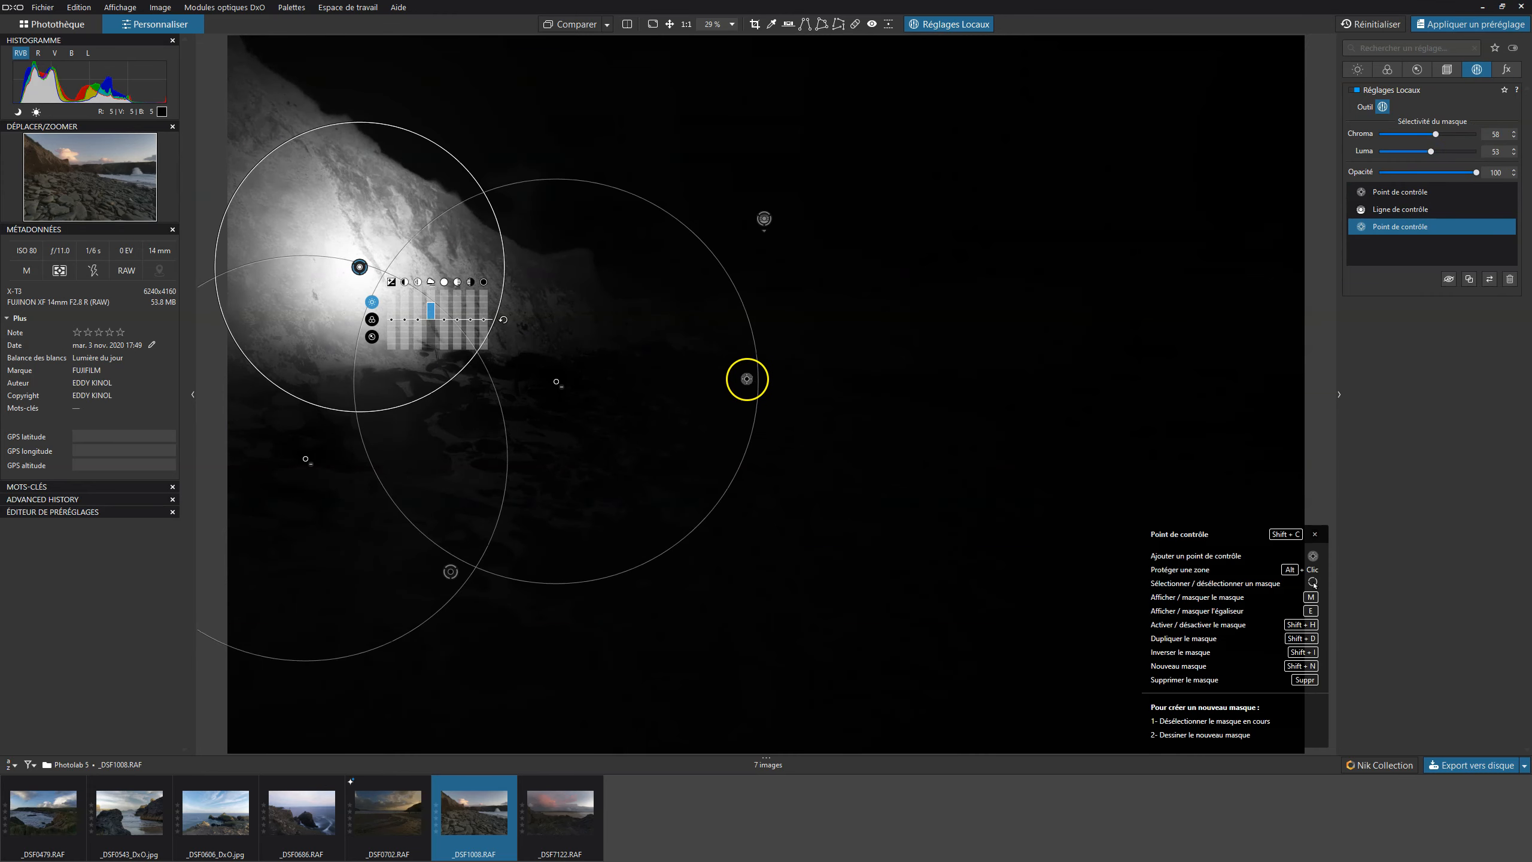
pyautogui.press('m')
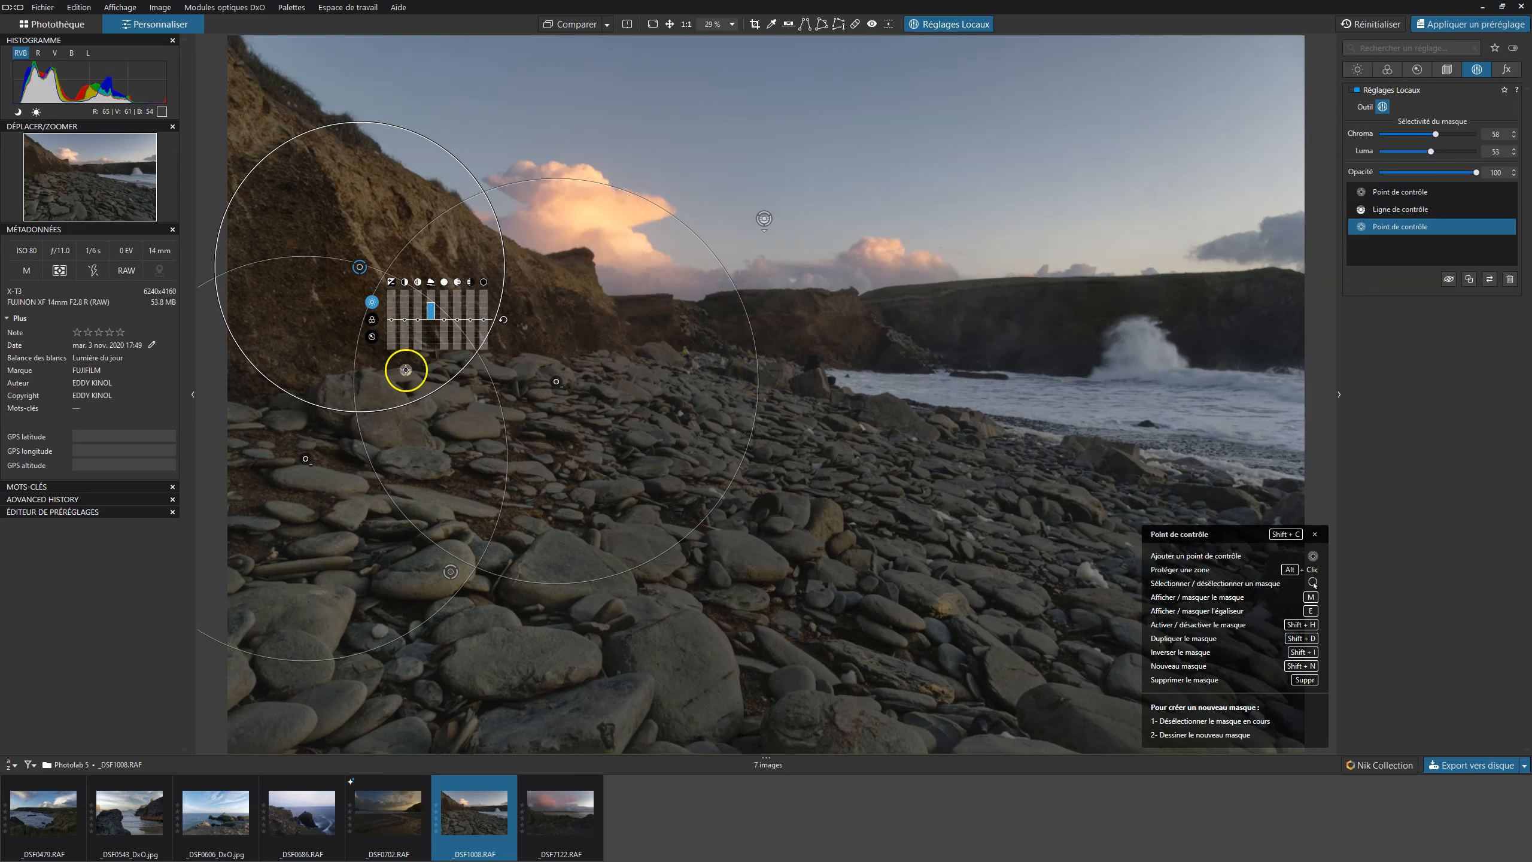
# Step: Raise the local sharpness of the cliff mask in its detail adjustments
pyautogui.click(372, 320)
pyautogui.moveTo(393, 327); pyautogui.dragTo(407, 322)
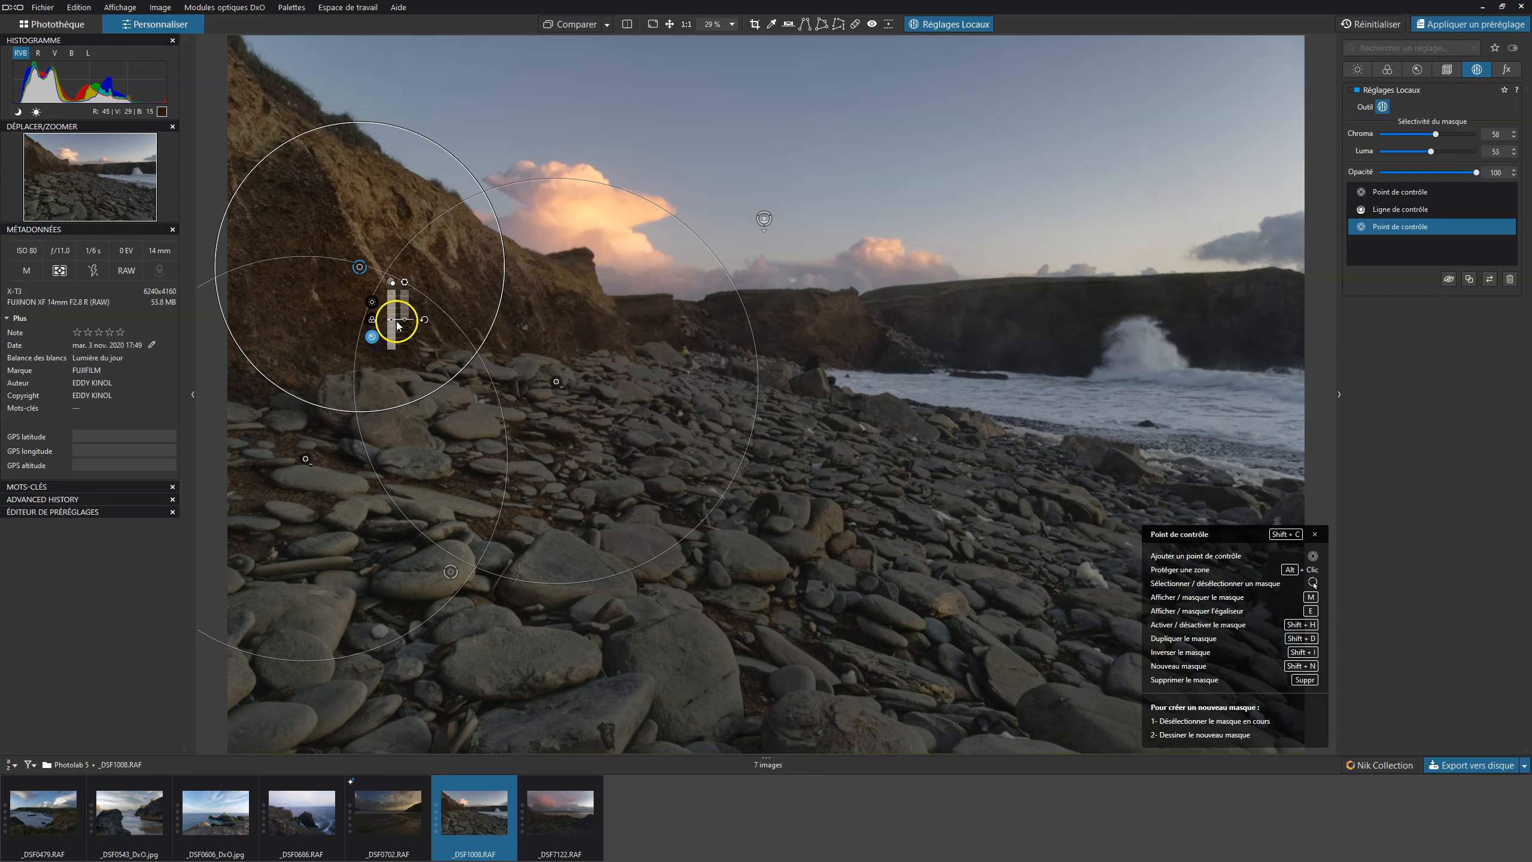
pyautogui.moveTo(391, 311); pyautogui.dragTo(391, 300)
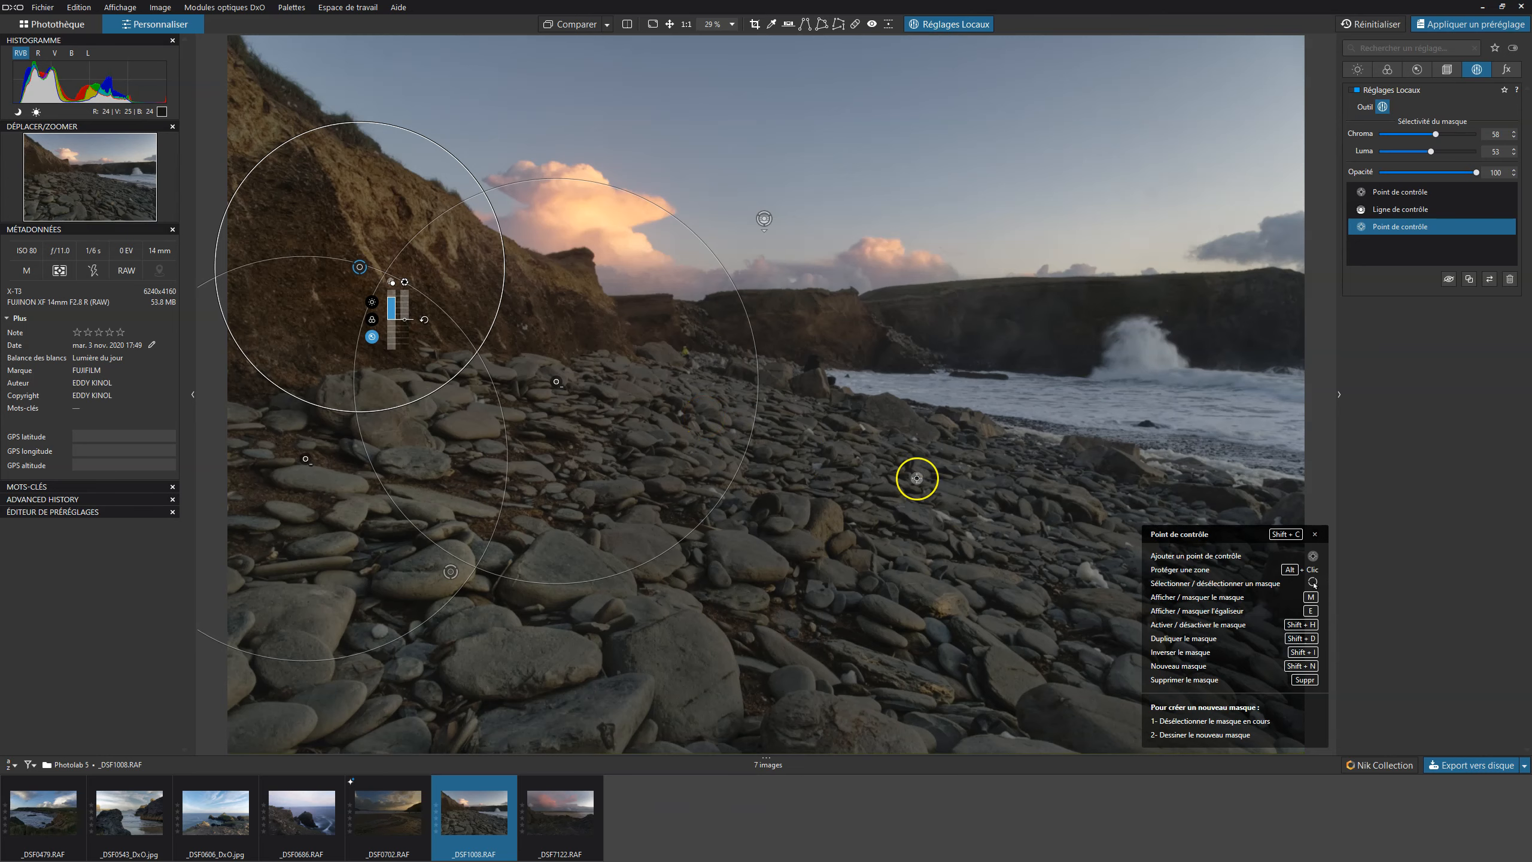
# Step: Add a second control point near the seaward end of the cliff and reduce its radius while viewing the mask
pyautogui.press('m')
pyautogui.press('m')
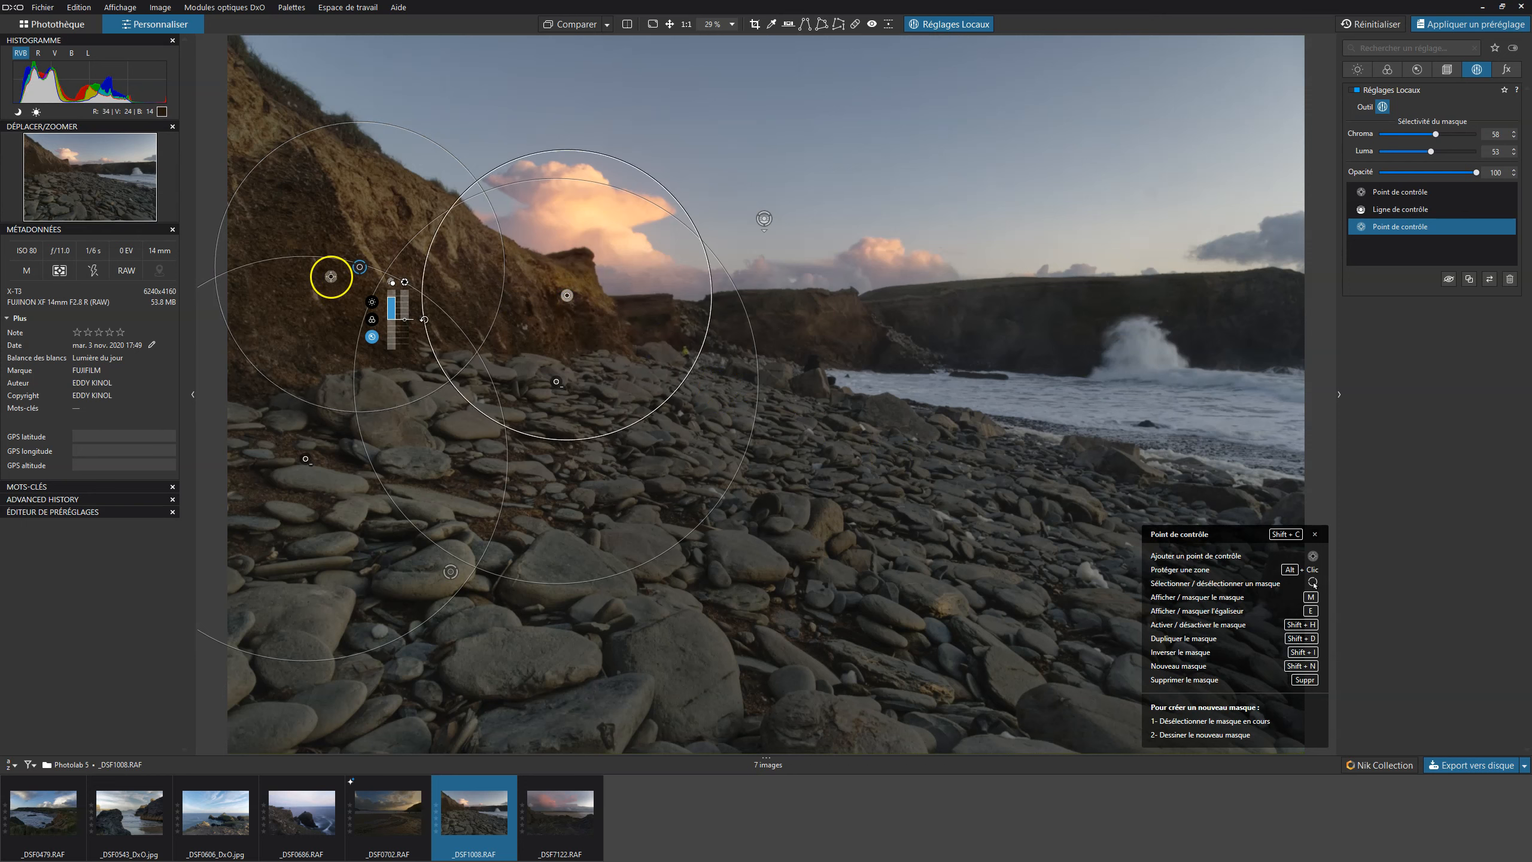
pyautogui.press('m')
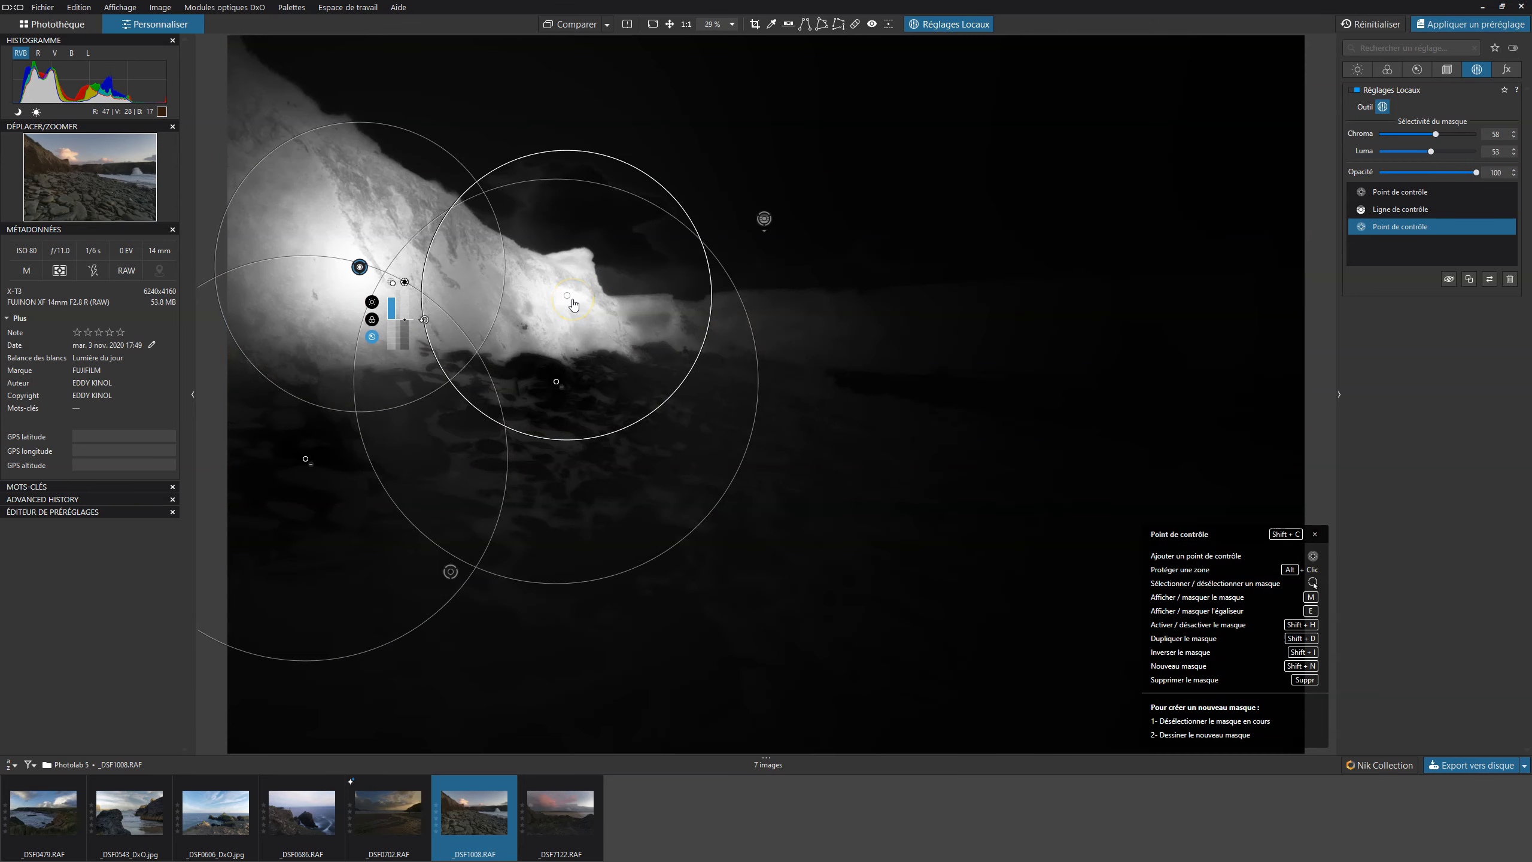
pyautogui.moveTo(594, 151); pyautogui.dragTo(592, 179)
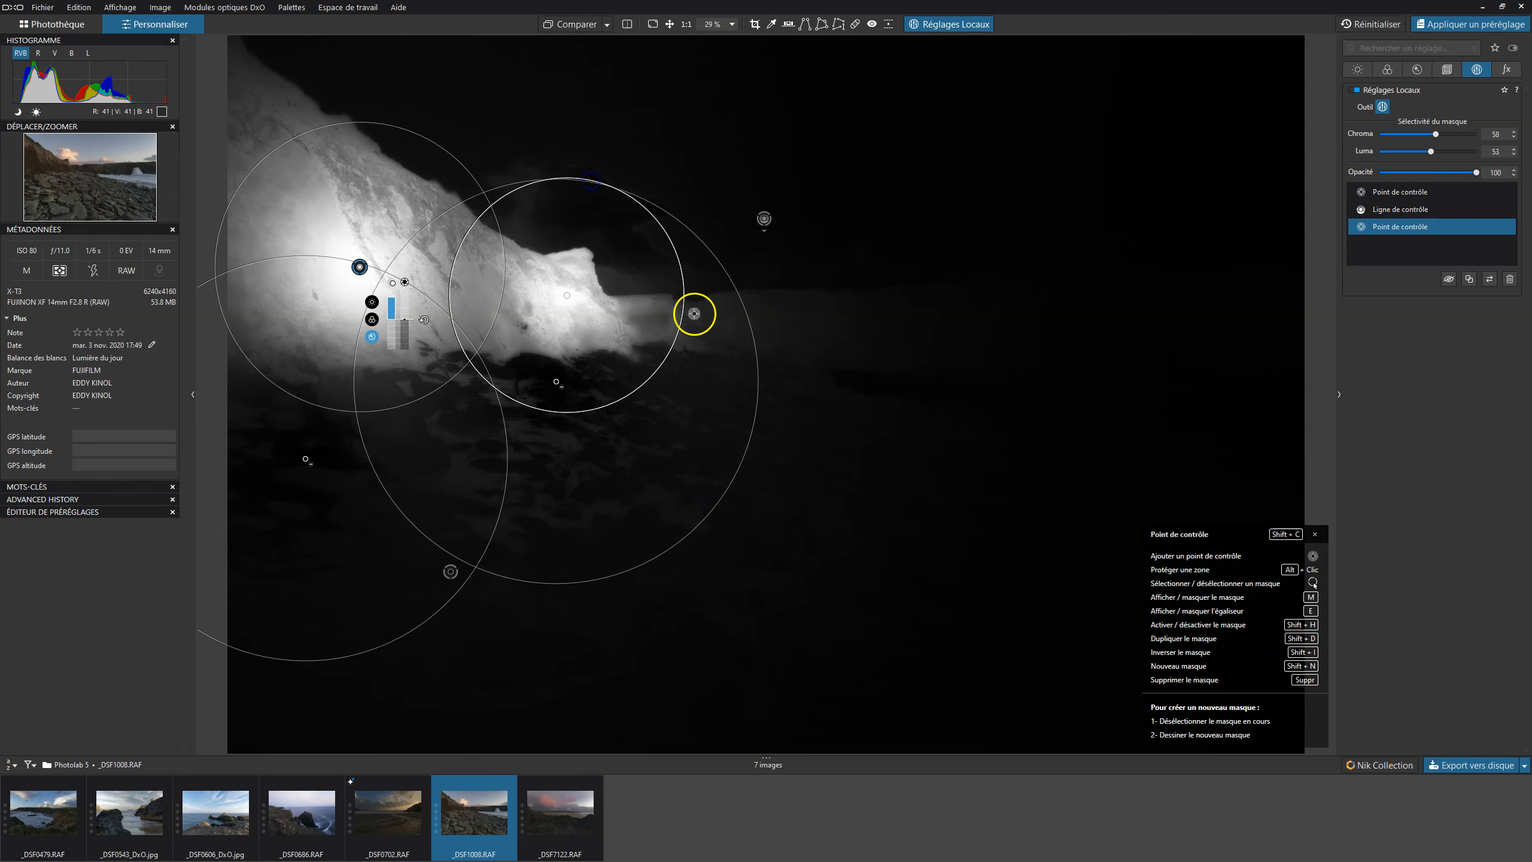
pyautogui.press('m')
# Step: Add a control point on the distant cliffs with a protection point on the pebbles below, and set luma selectivity to 71
pyautogui.click(823, 326)
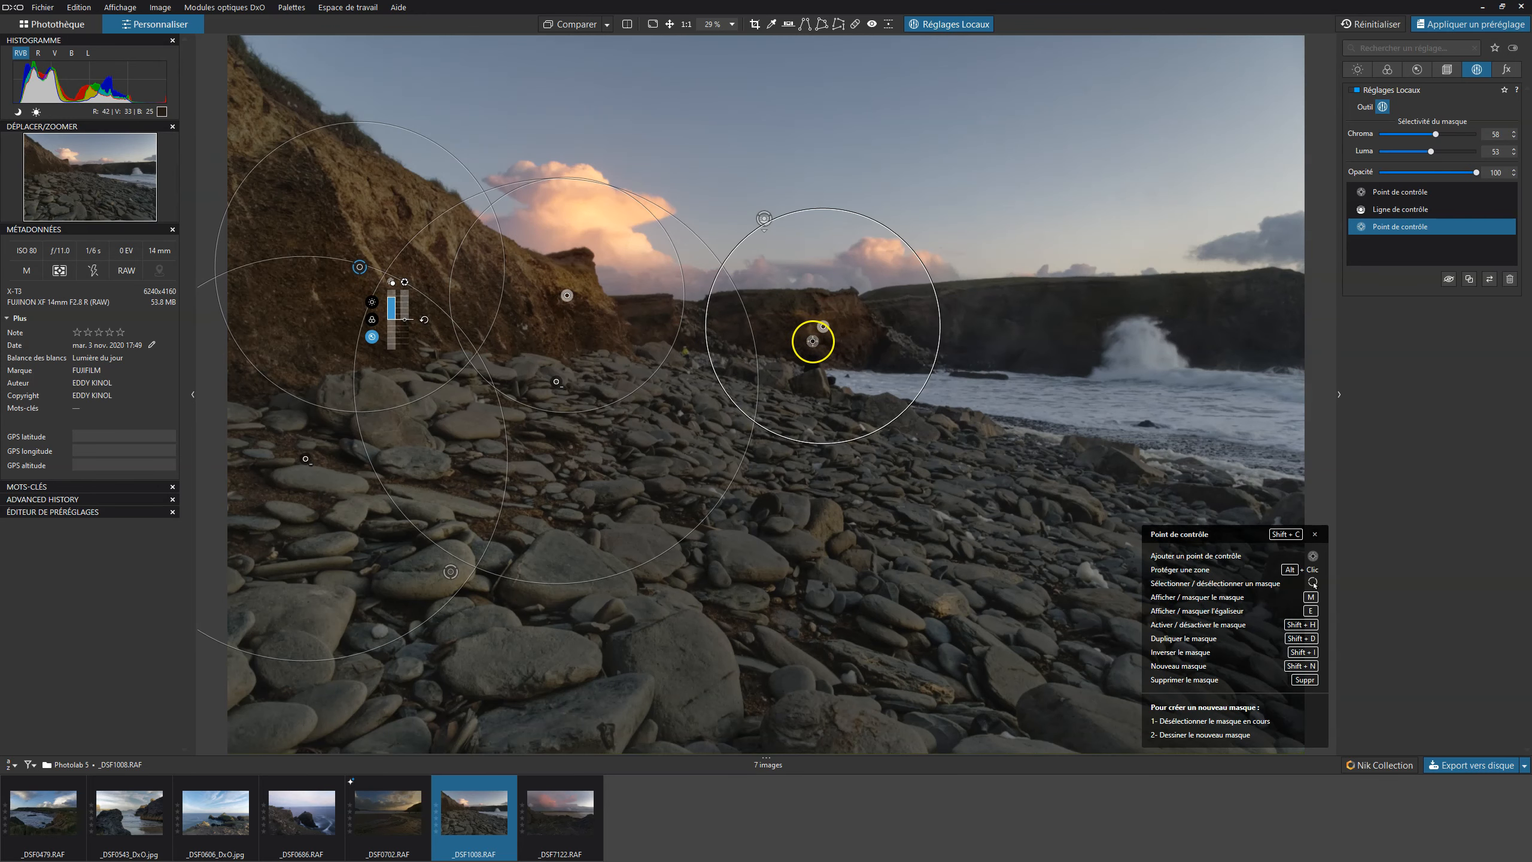
pyautogui.press('m')
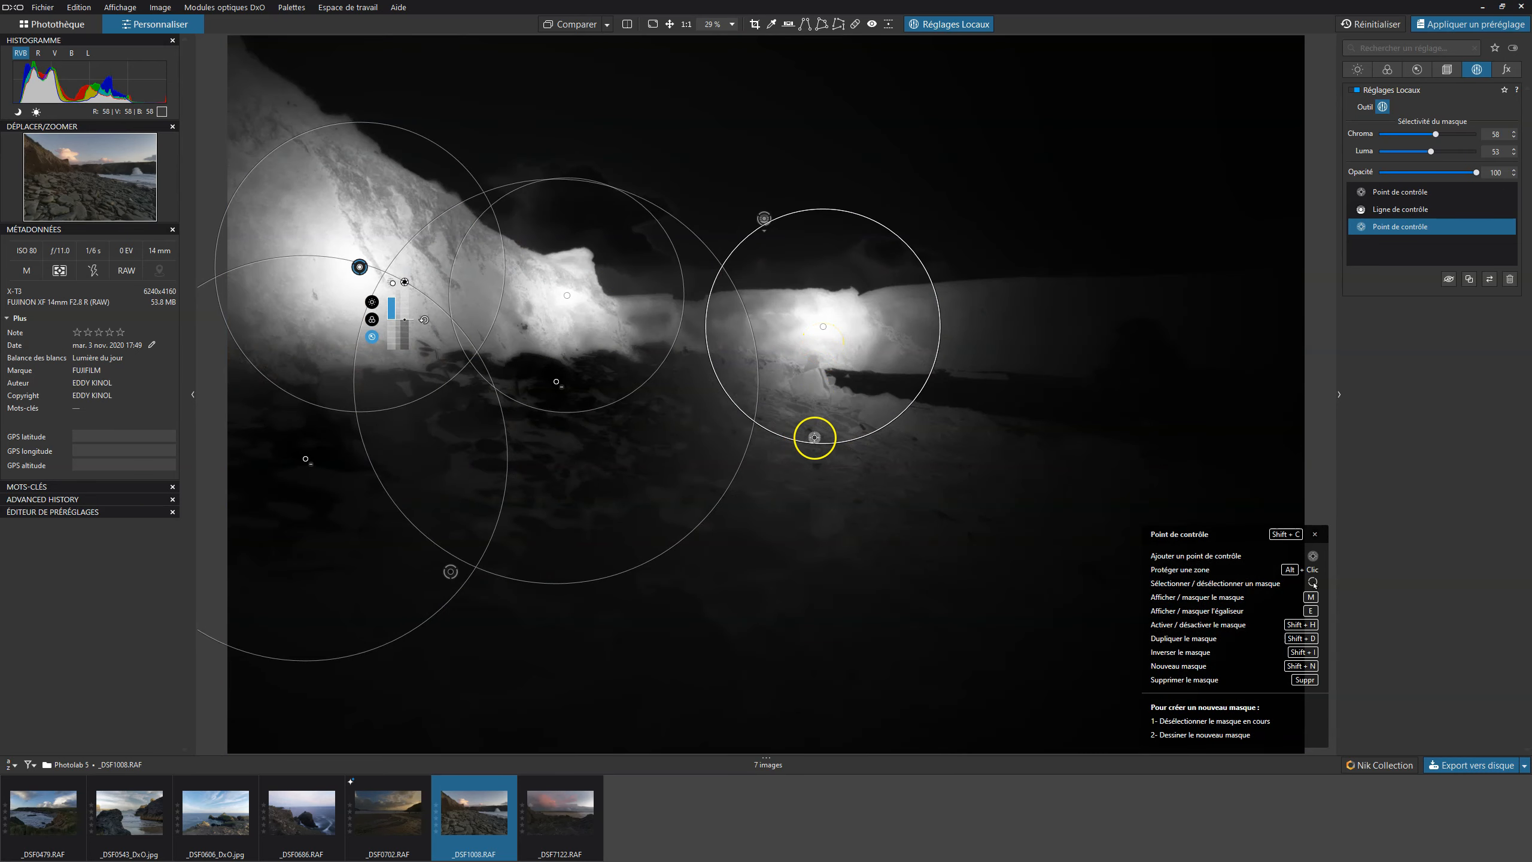
pyautogui.click(829, 465)
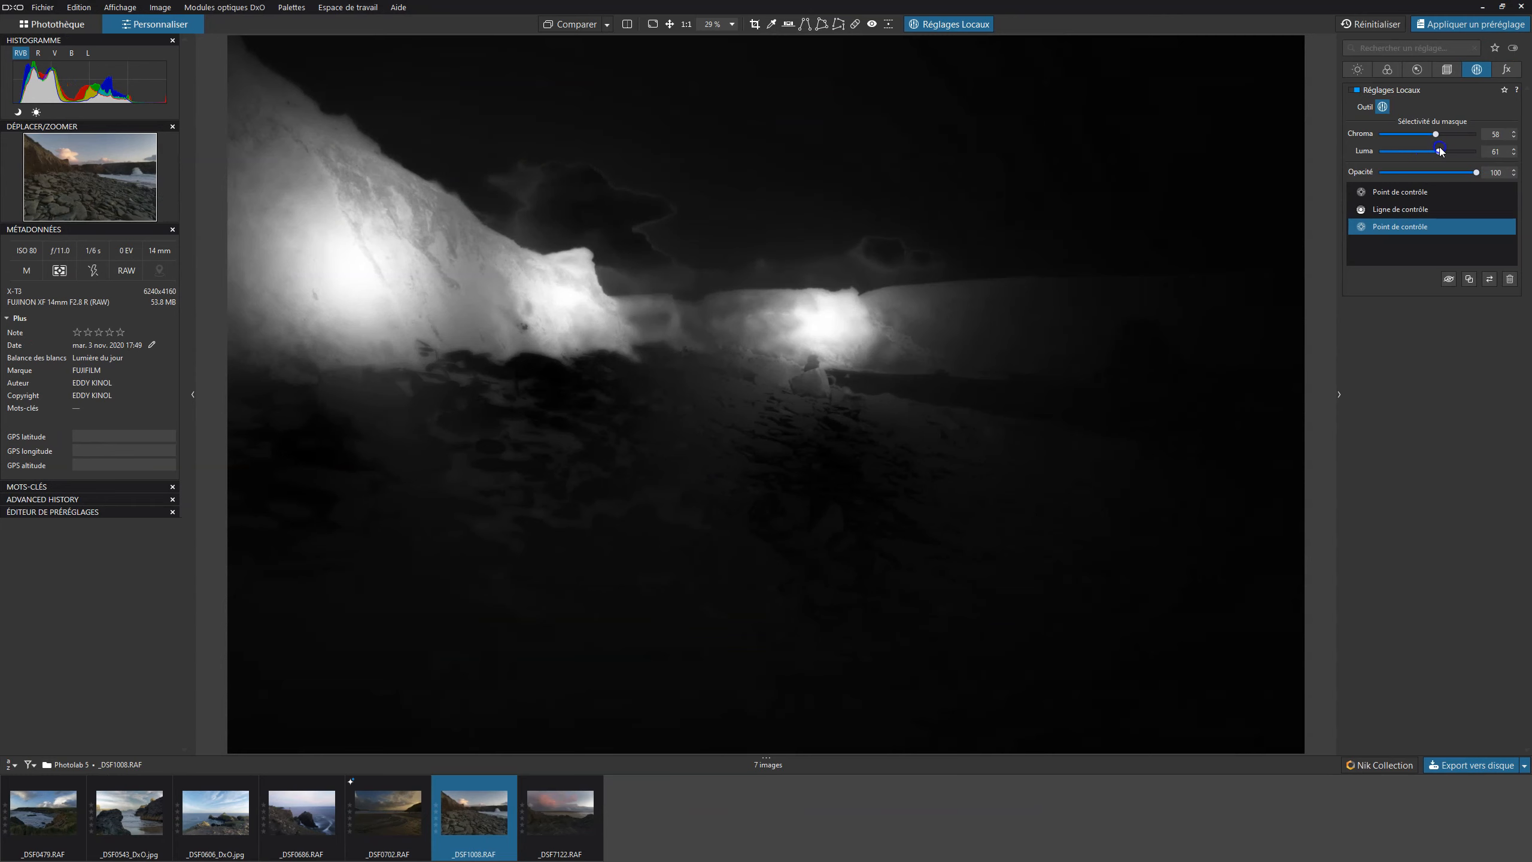
pyautogui.moveTo(1440, 150); pyautogui.dragTo(1447, 149)
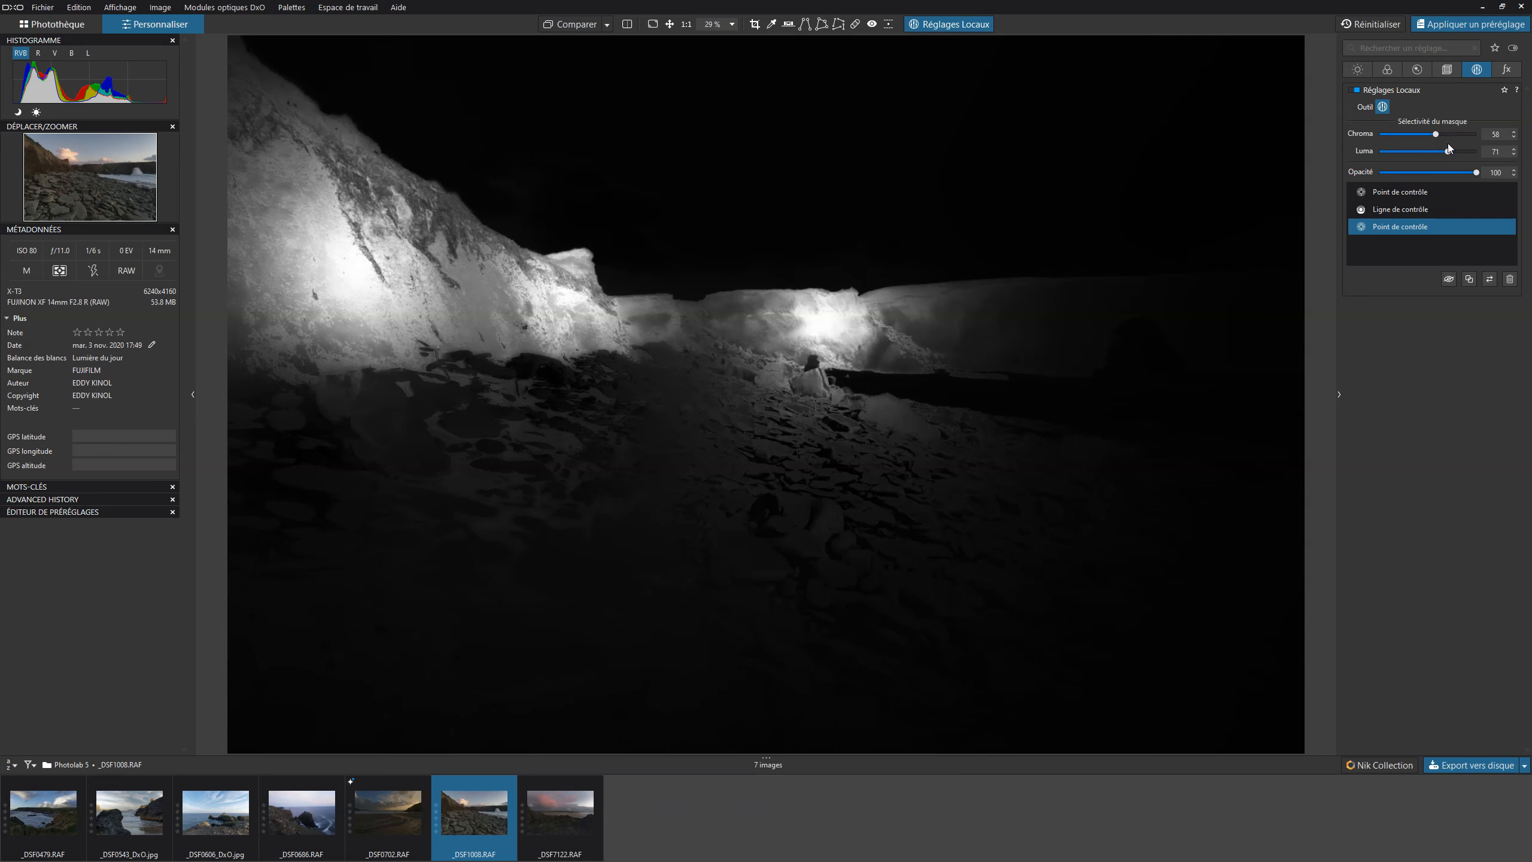
pyautogui.moveTo(830, 464); pyautogui.dragTo(809, 441)
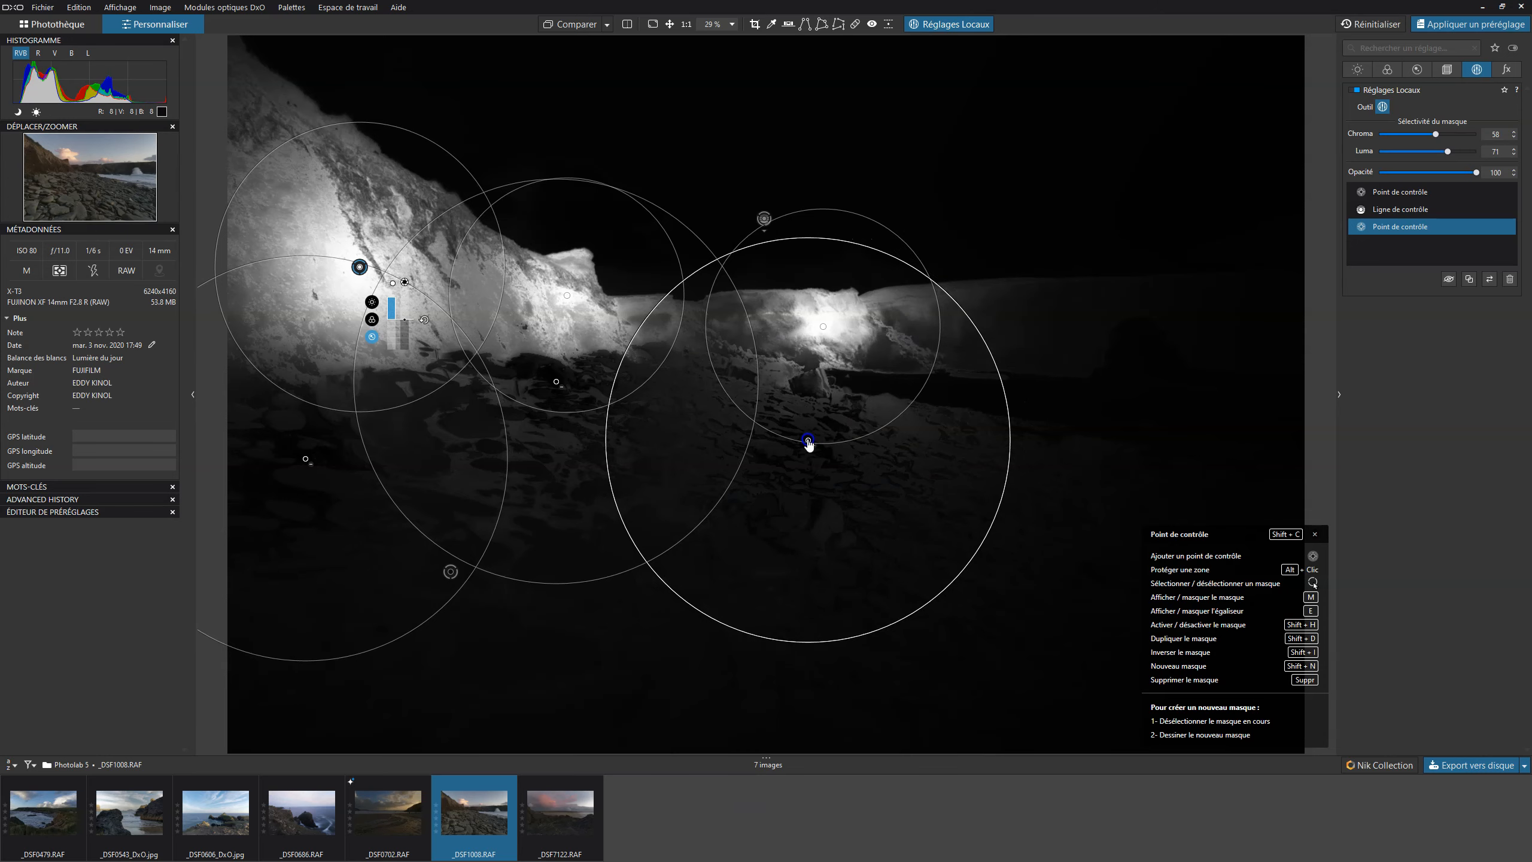
pyautogui.press('m')
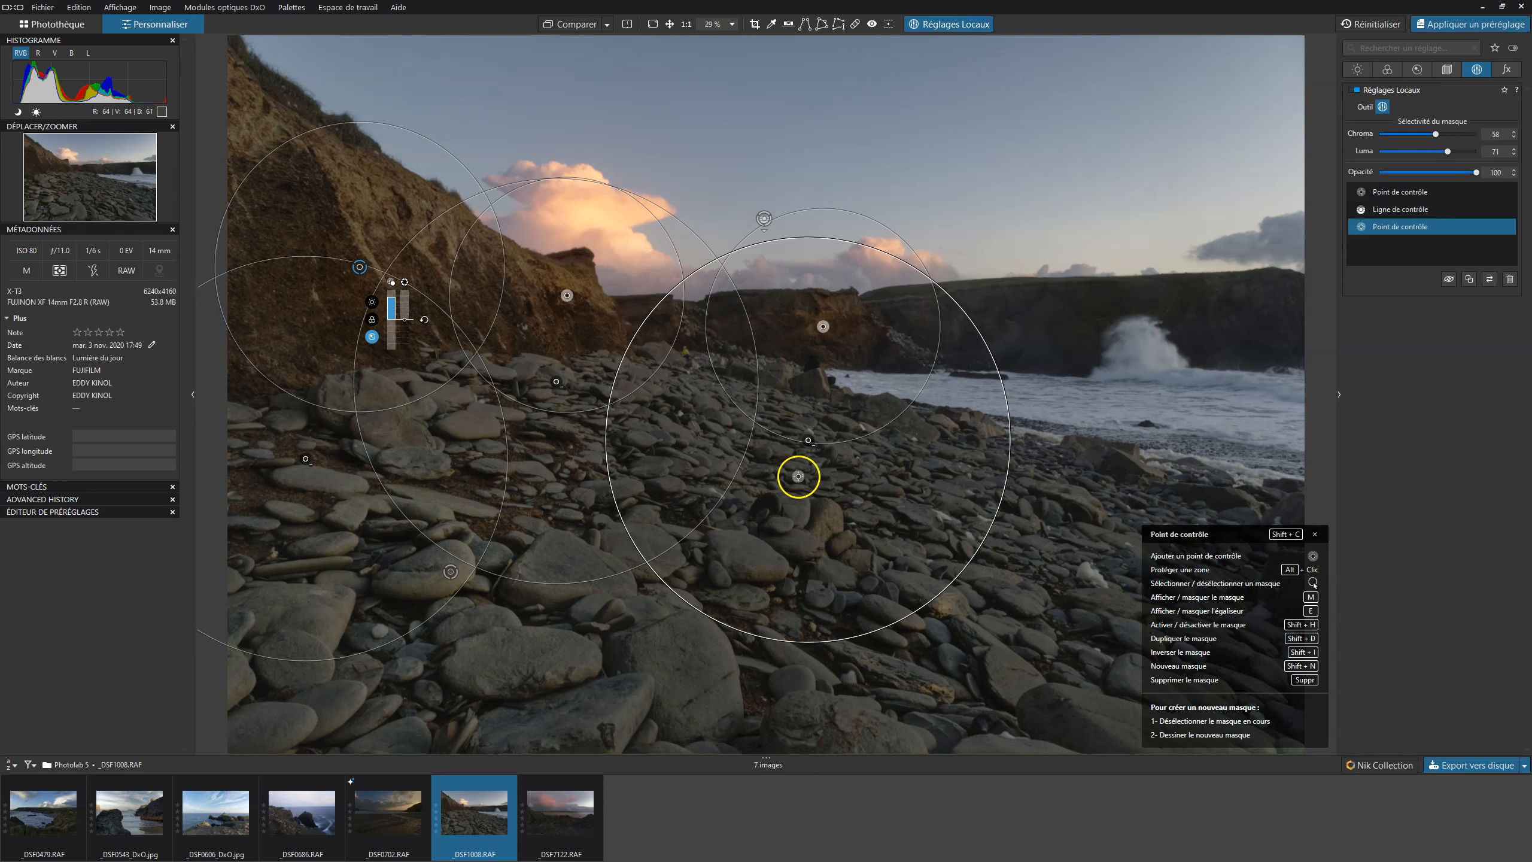
# Step: Compare the photo with and without the cliff control point mask, and leave local adjustments
pyautogui.click(1504, 228)
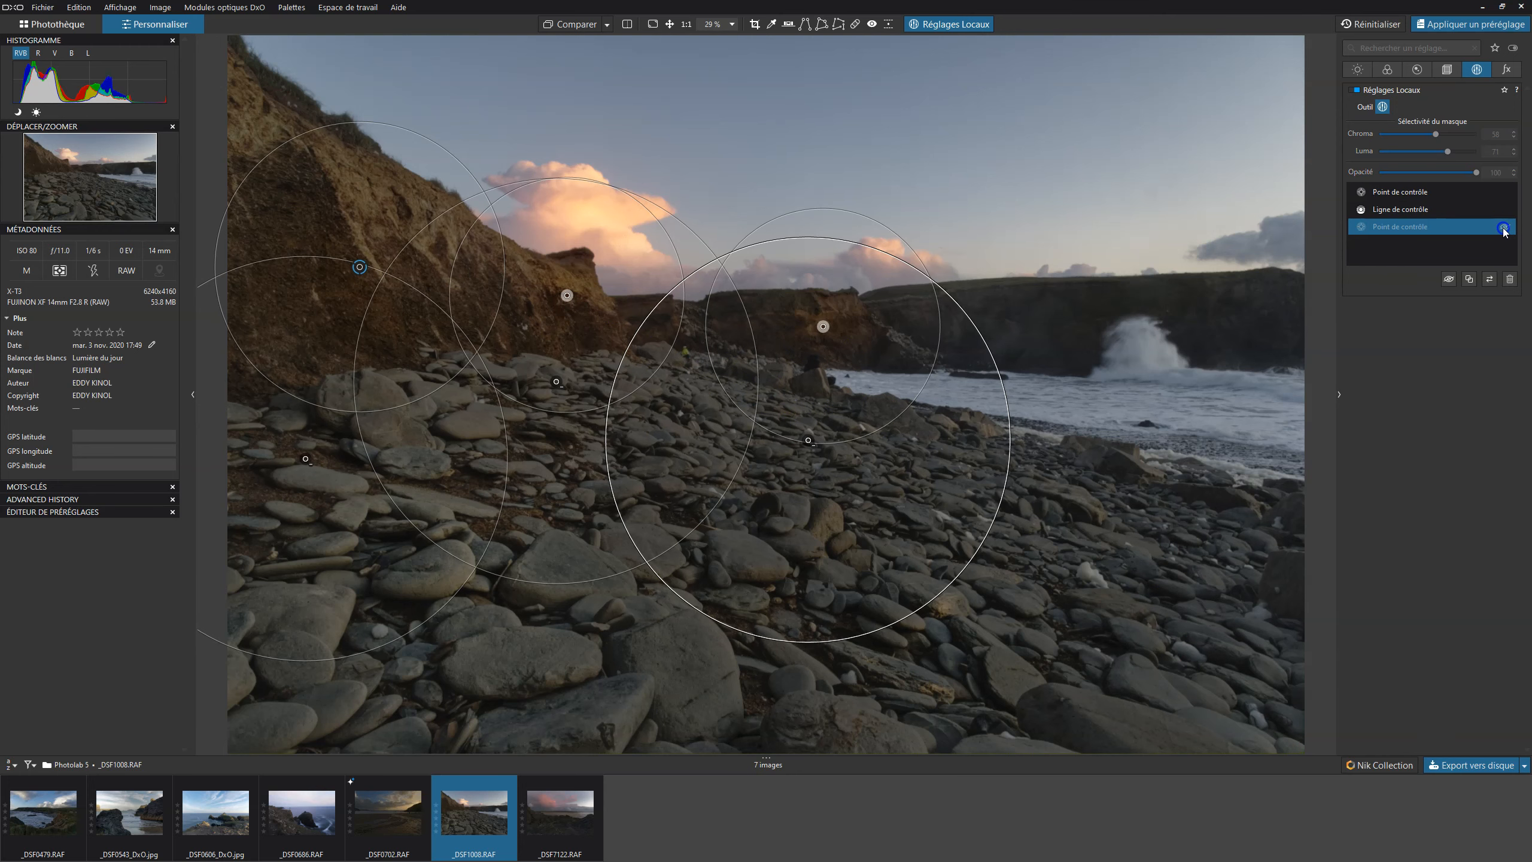
pyautogui.click(1504, 228)
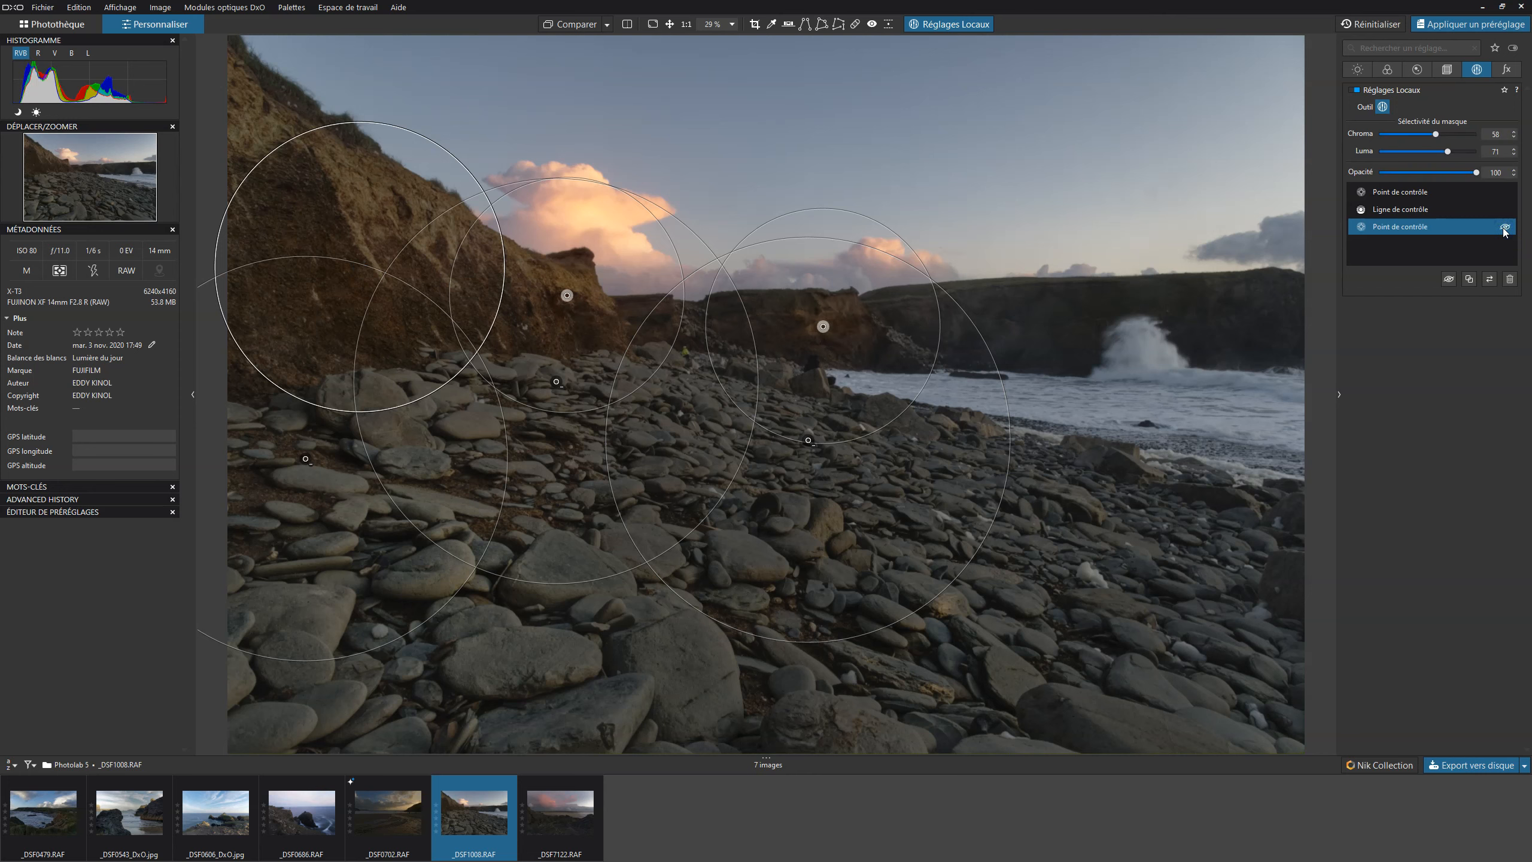
pyautogui.click(1504, 227)
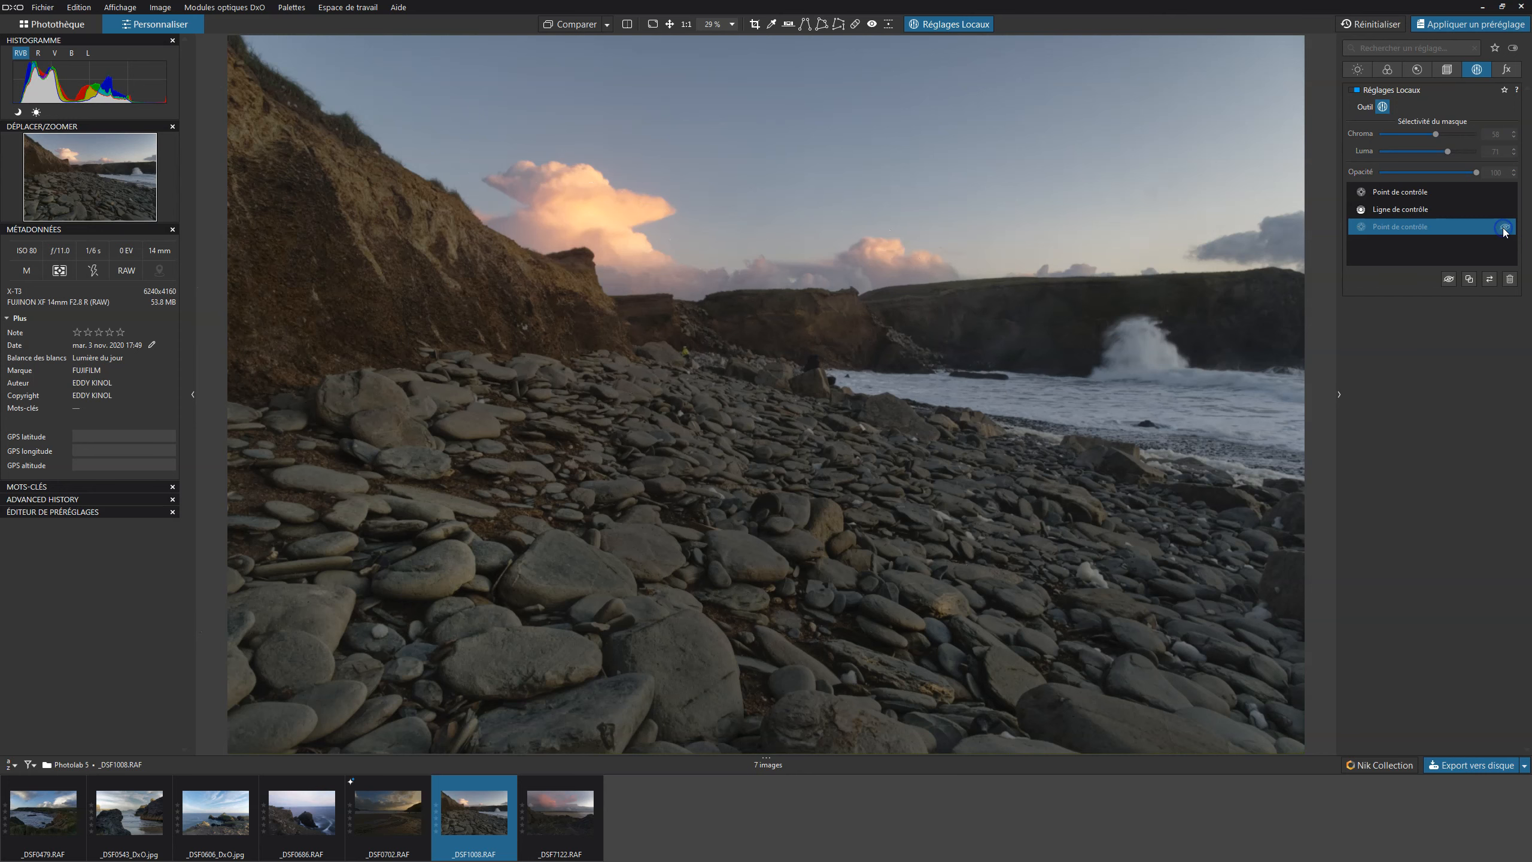
pyautogui.click(1504, 228)
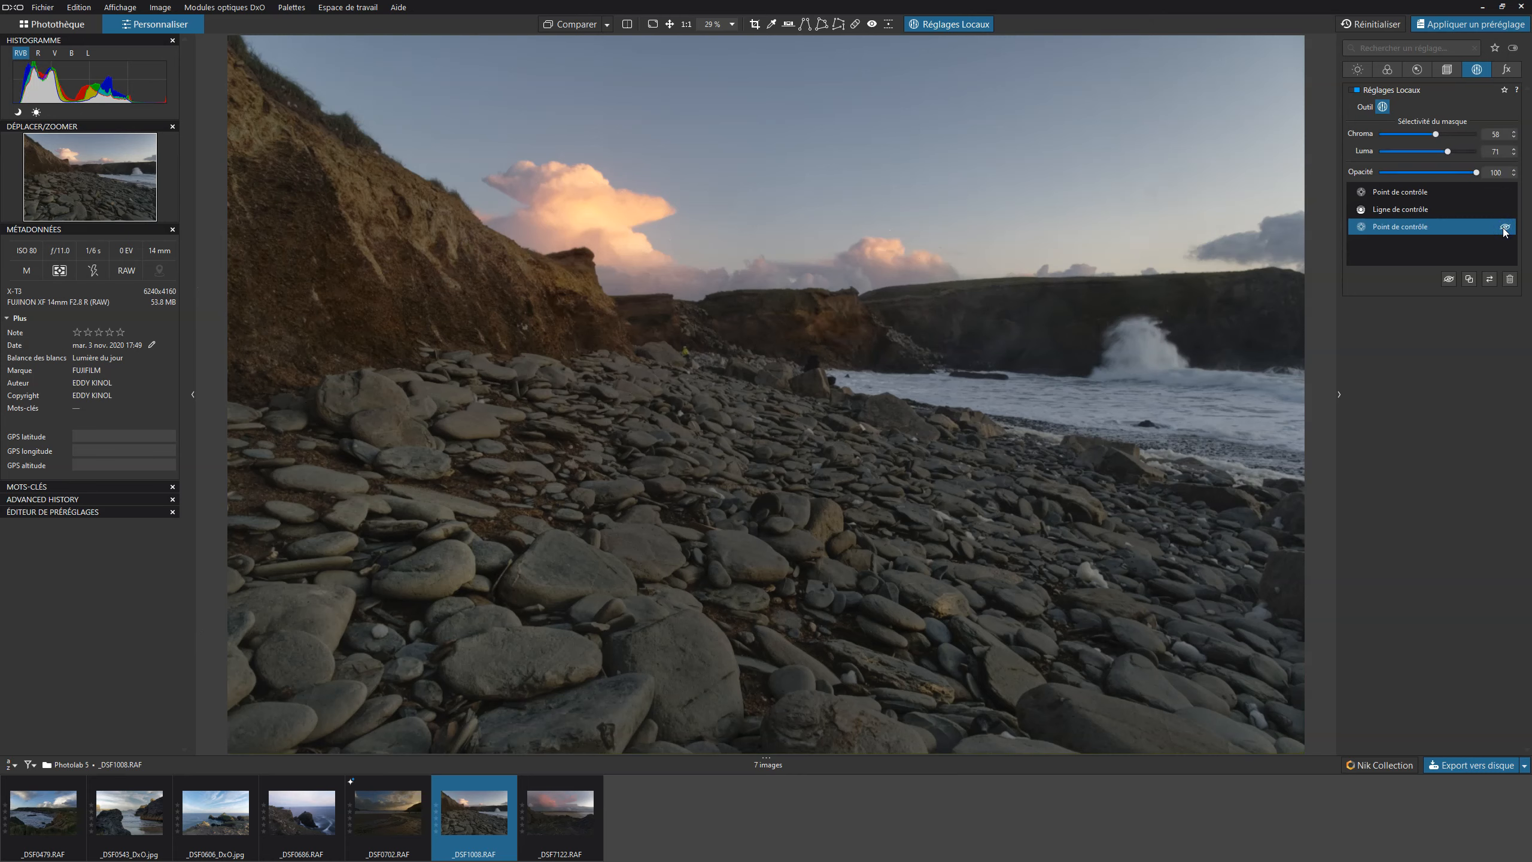
pyautogui.click(941, 24)
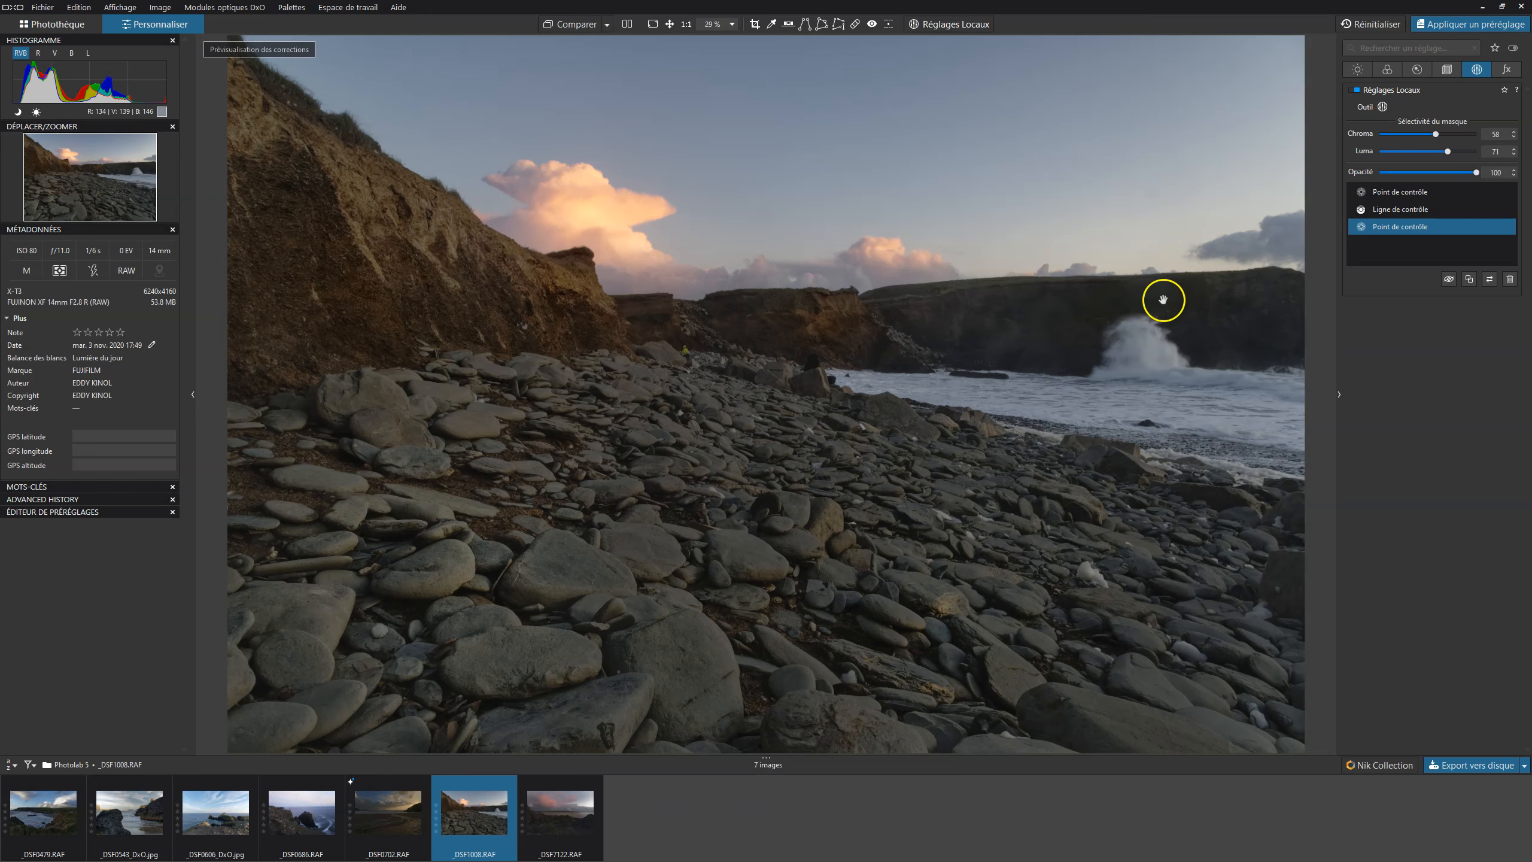
# Step: Create a mask with control points on the breaking wave and the surf, set luma selectivity to 66, and slightly reduce the surf point's radius
pyautogui.click(953, 24)
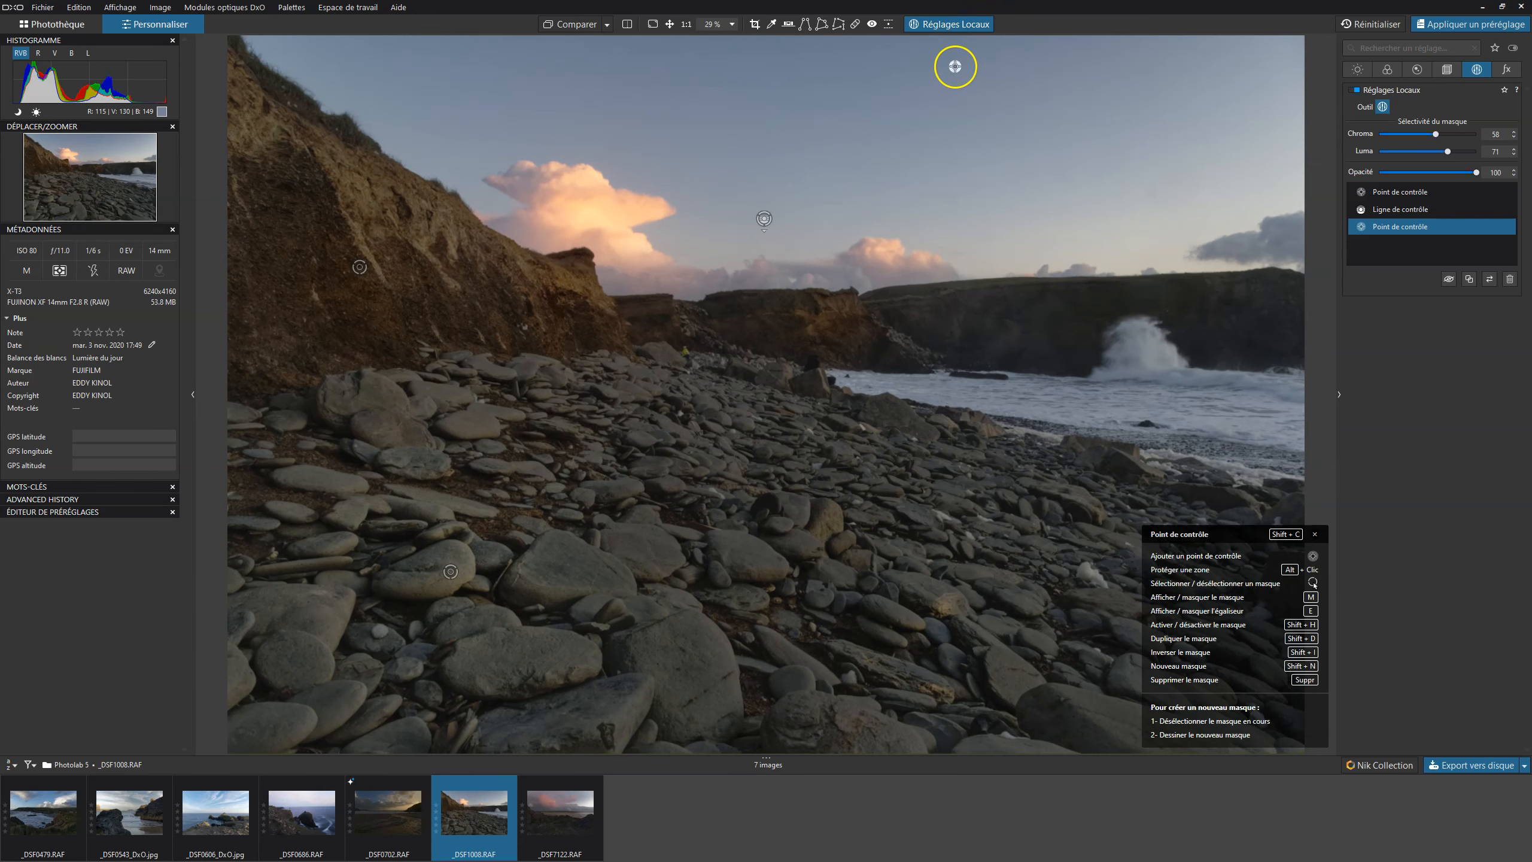
pyautogui.click(1149, 357)
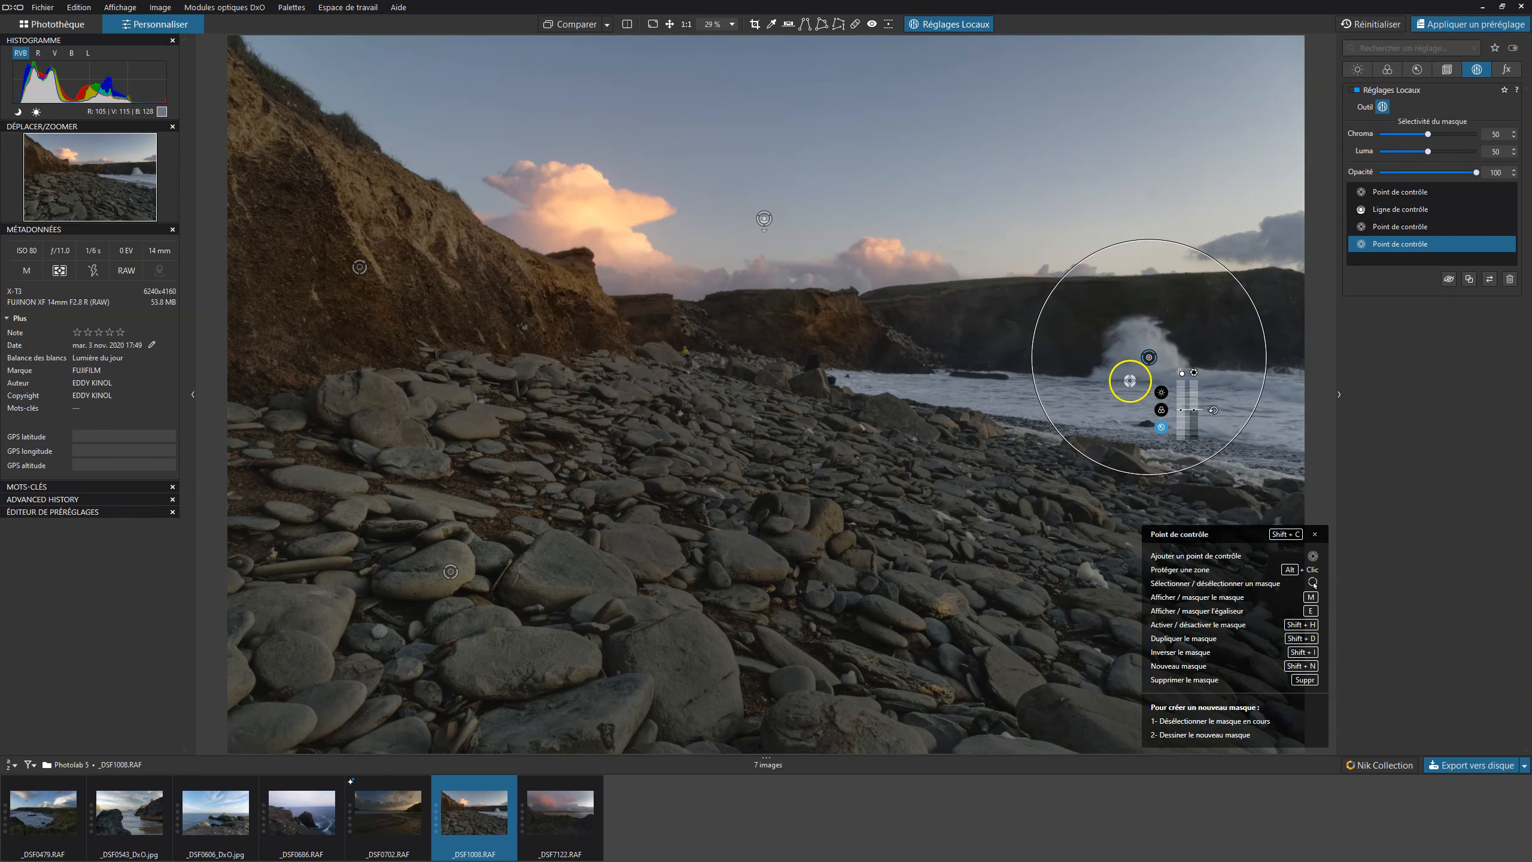
pyautogui.press('m')
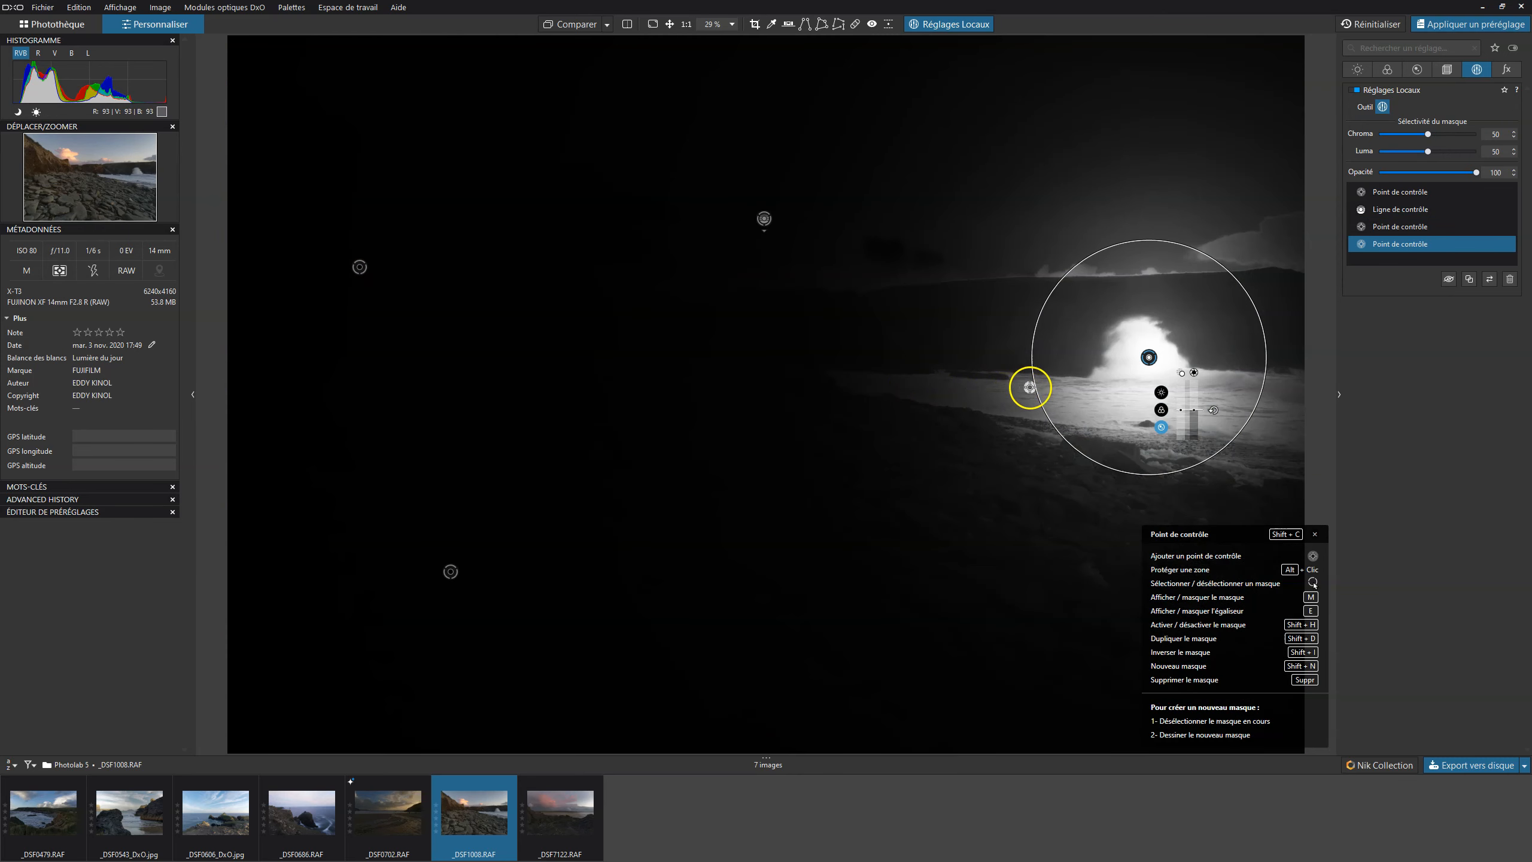
pyautogui.click(966, 392)
pyautogui.moveTo(992, 396); pyautogui.dragTo(1005, 393)
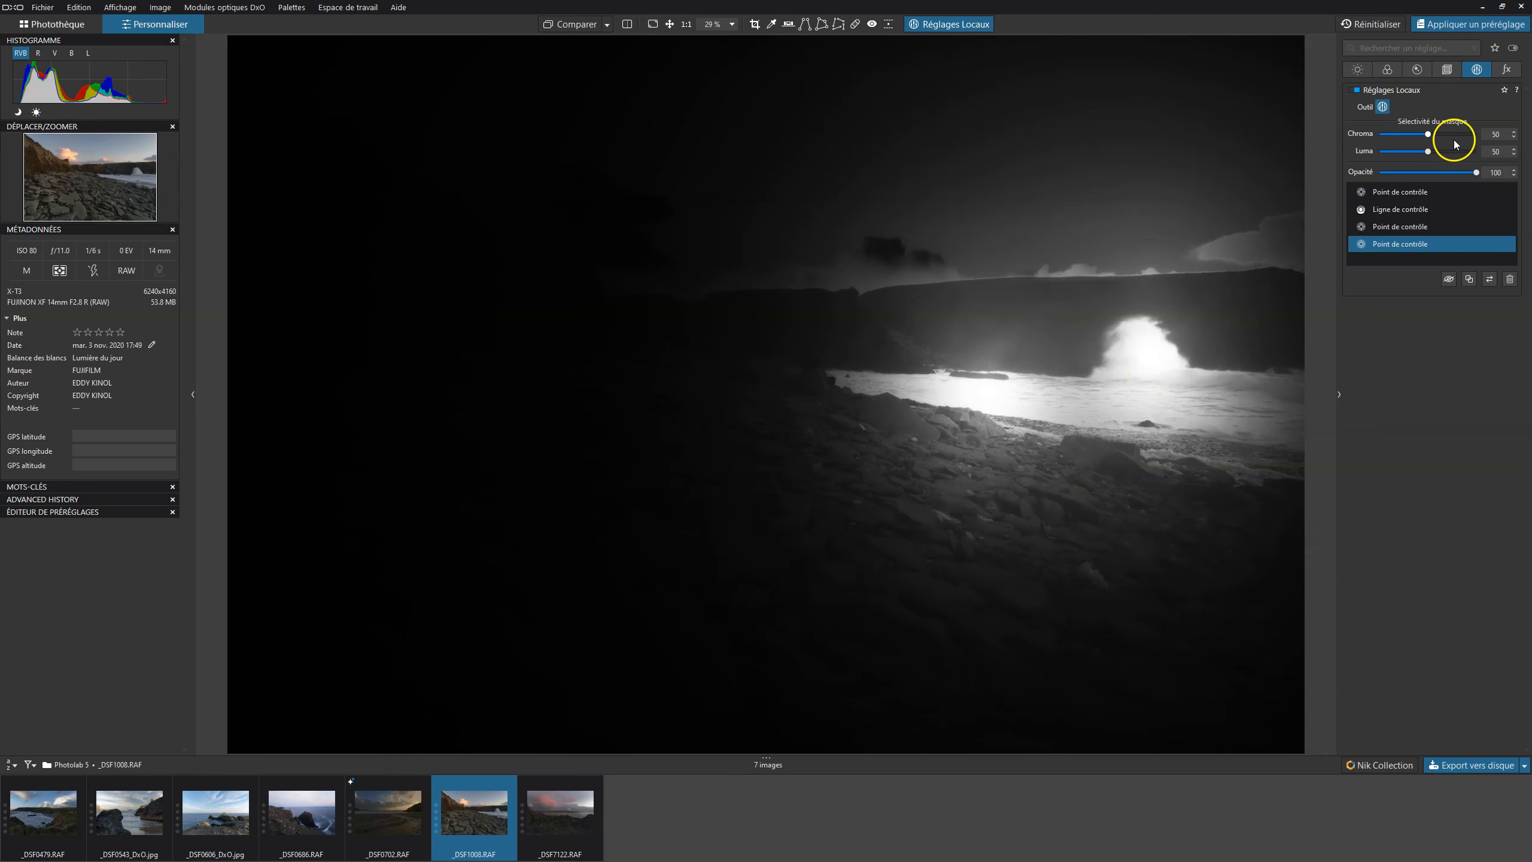
pyautogui.moveTo(1428, 151)
pyautogui.mouseDown()
pyautogui.moveTo(1406, 152)
pyautogui.moveTo(1444, 152)
pyautogui.mouseUp()
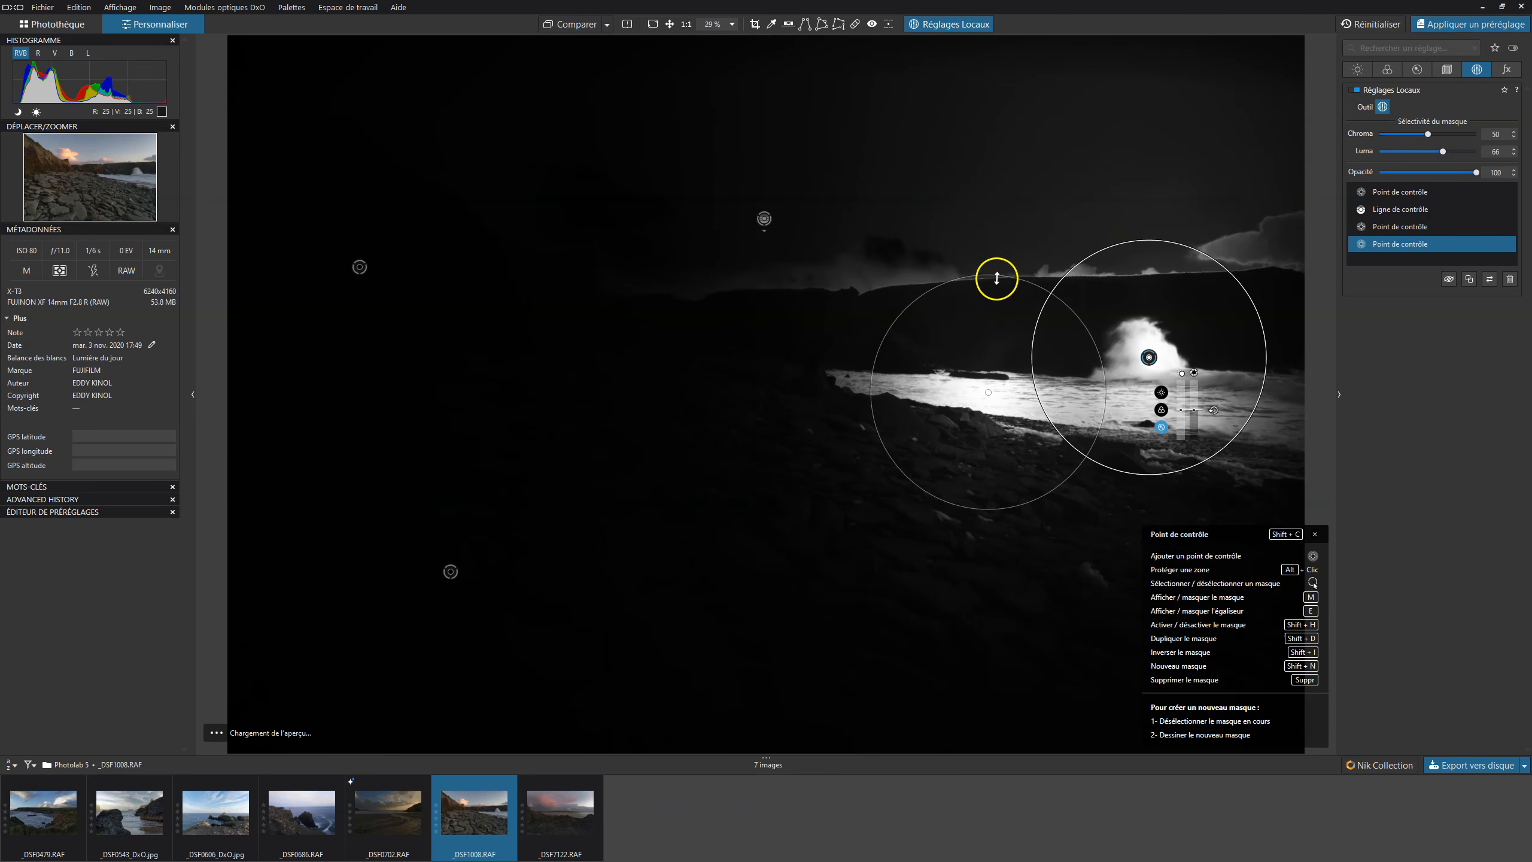
pyautogui.moveTo(984, 275); pyautogui.dragTo(985, 286)
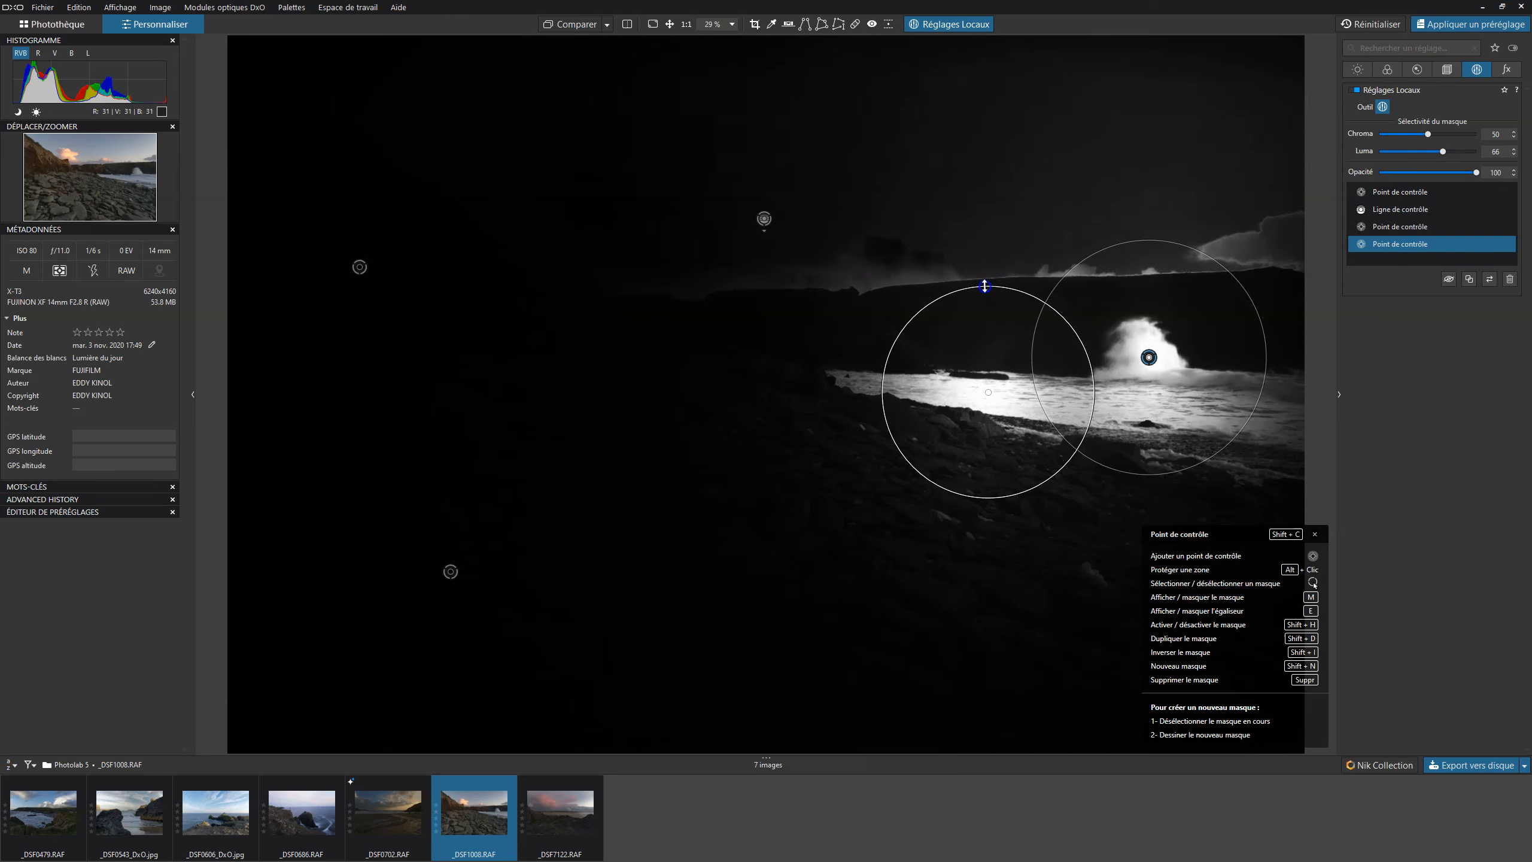
# Step: Add protection points across the sky, horizon and dark cloud to the wave mask, and reposition them along the headland
pyautogui.click(967, 212)
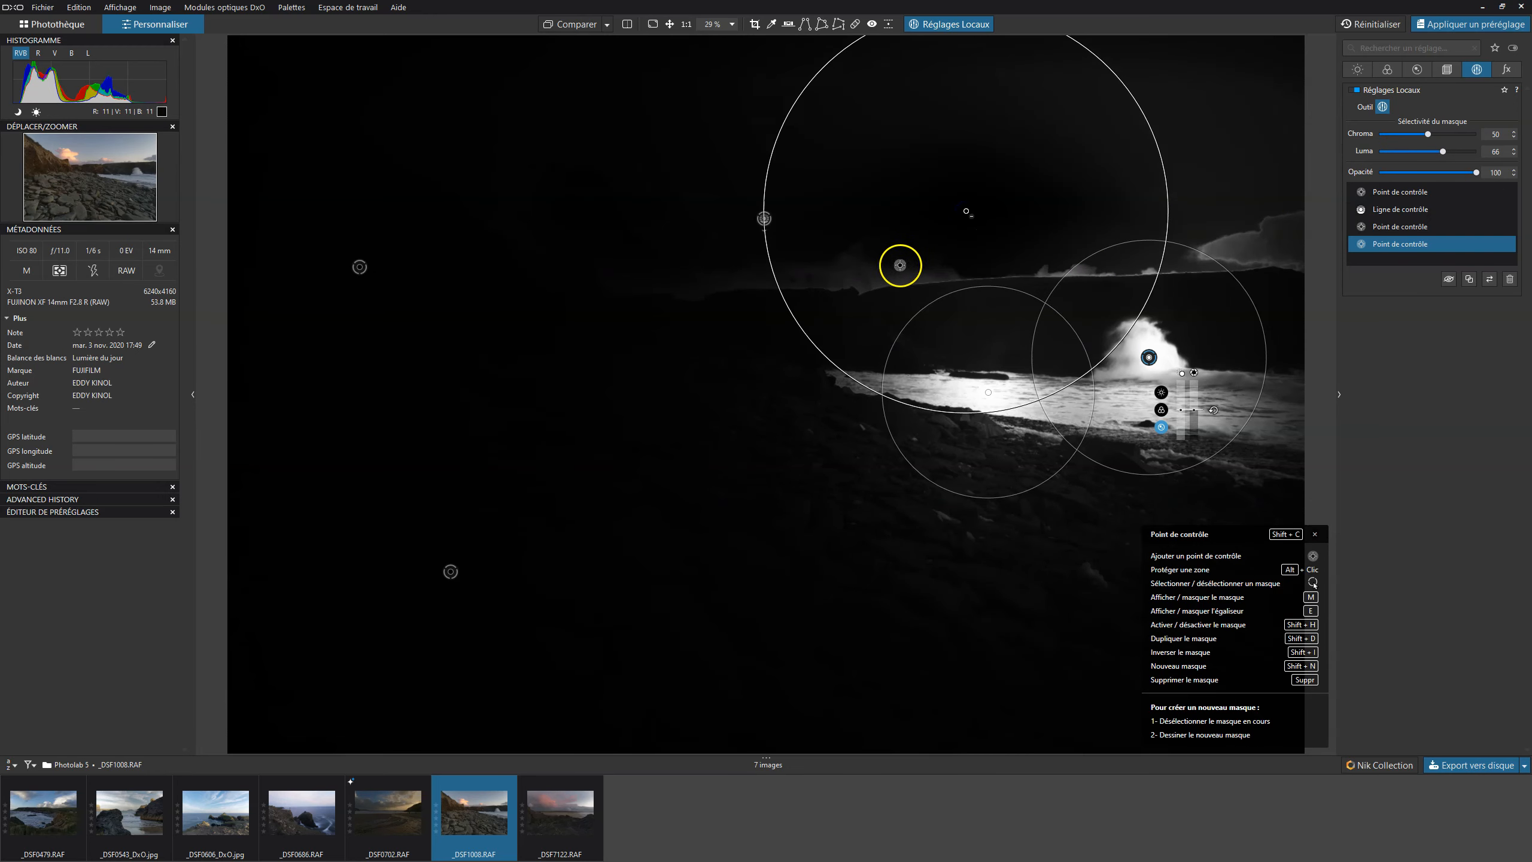
pyautogui.click(900, 265)
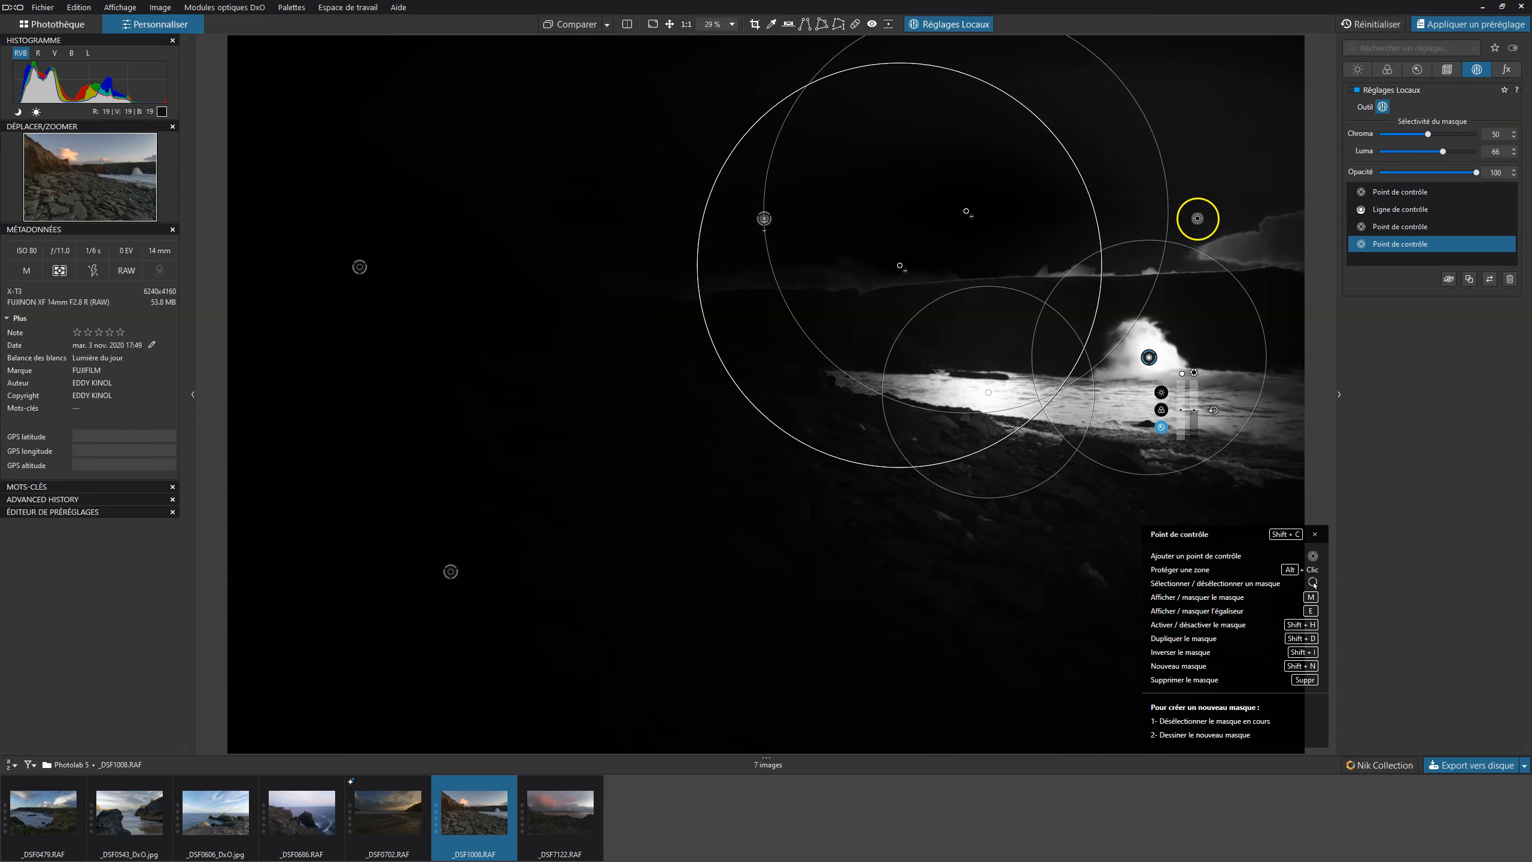
pyautogui.click(1232, 220)
pyautogui.click(1076, 257)
pyautogui.keyDown('alt'); pyautogui.click(1228, 244); pyautogui.keyUp('alt')
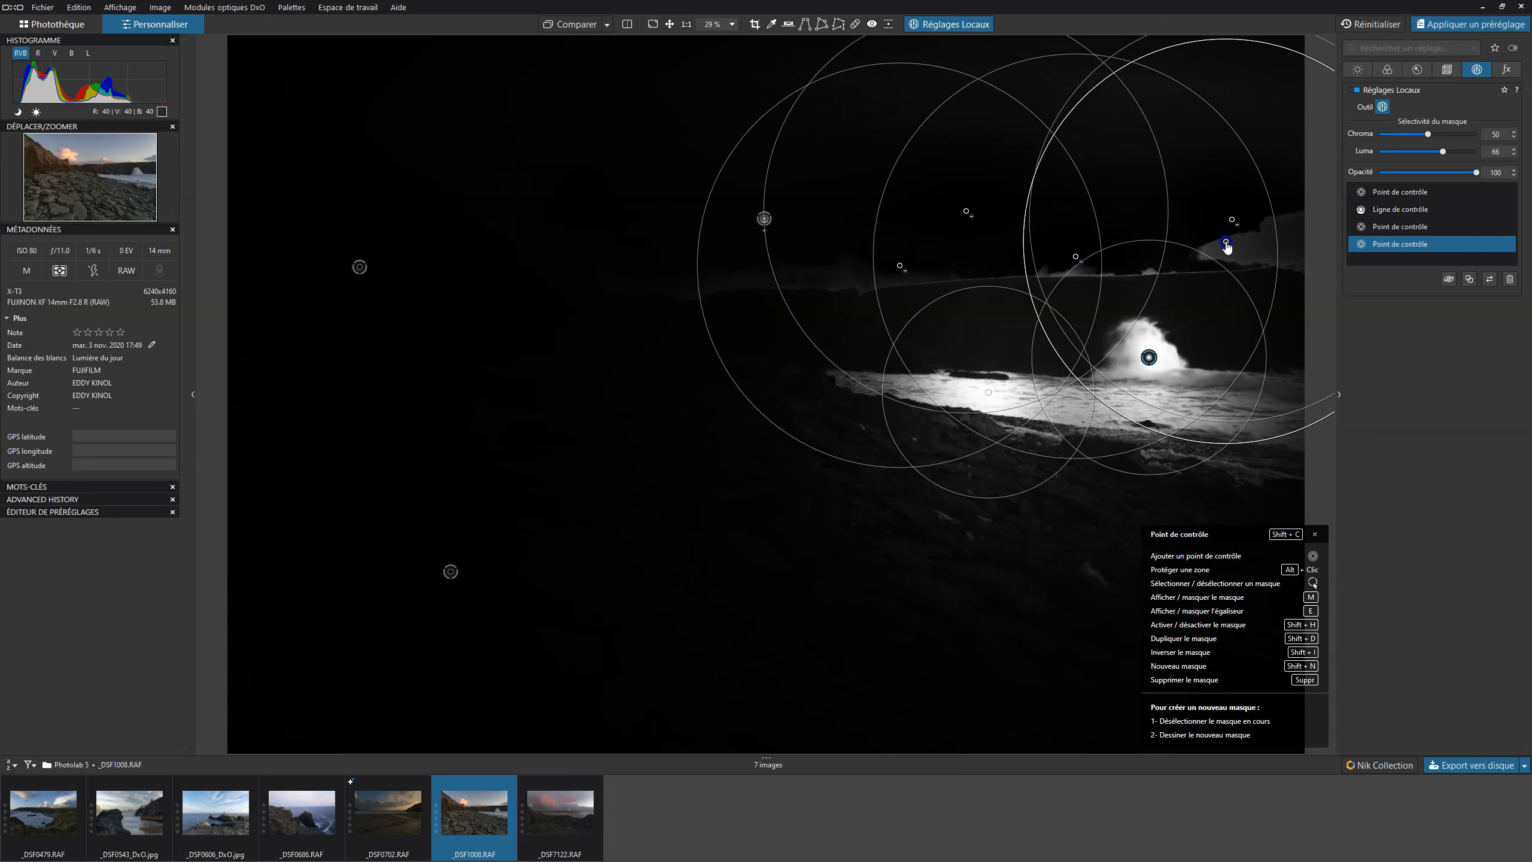
pyautogui.moveTo(1075, 257); pyautogui.dragTo(1076, 271)
pyautogui.moveTo(1228, 243); pyautogui.dragTo(1226, 258)
pyautogui.moveTo(1232, 220); pyautogui.dragTo(1150, 273)
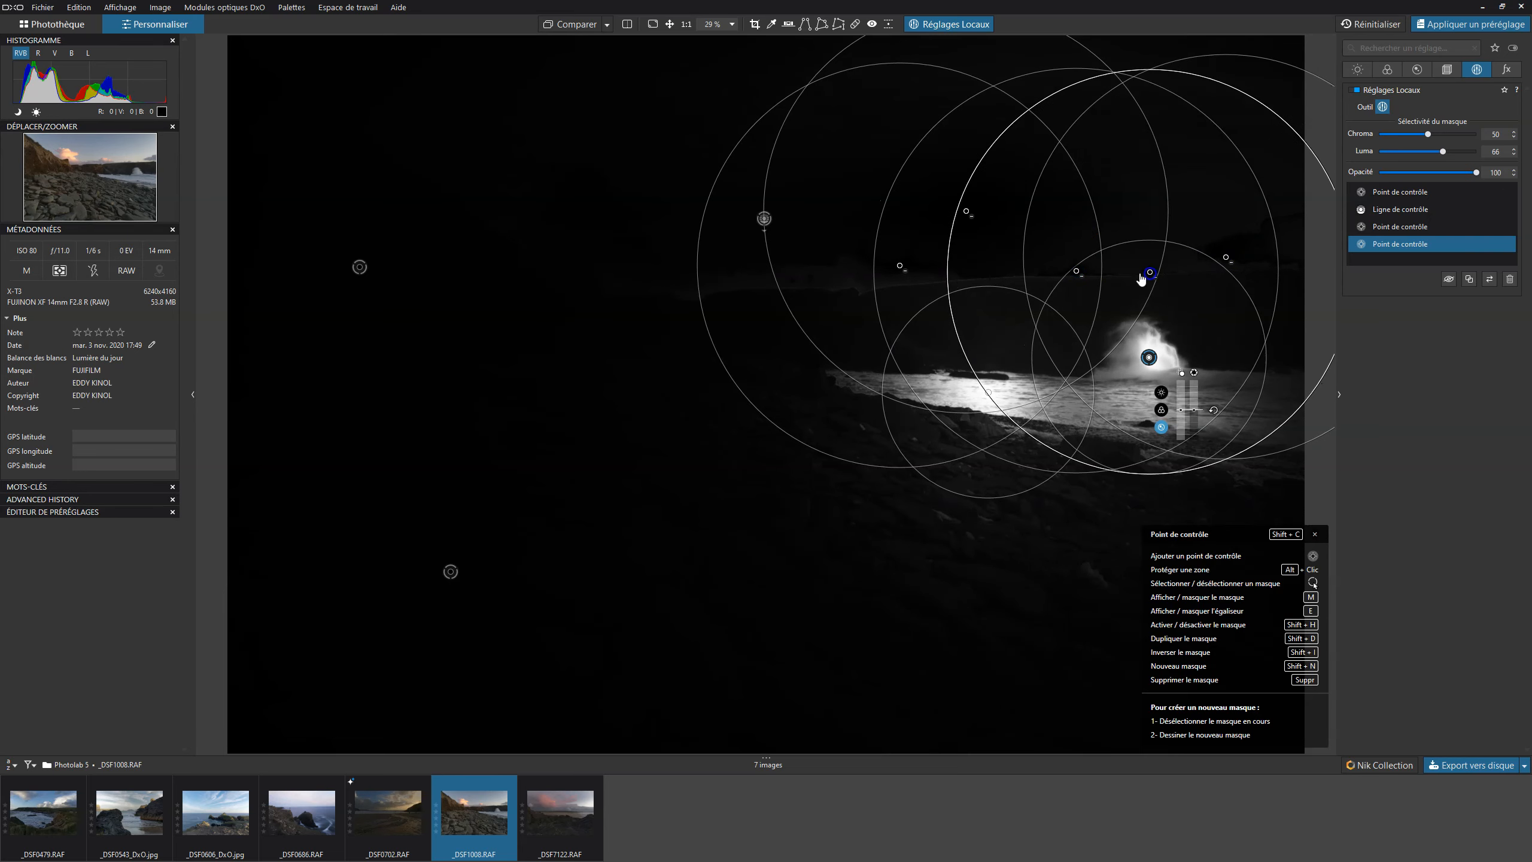
pyautogui.click(1514, 406)
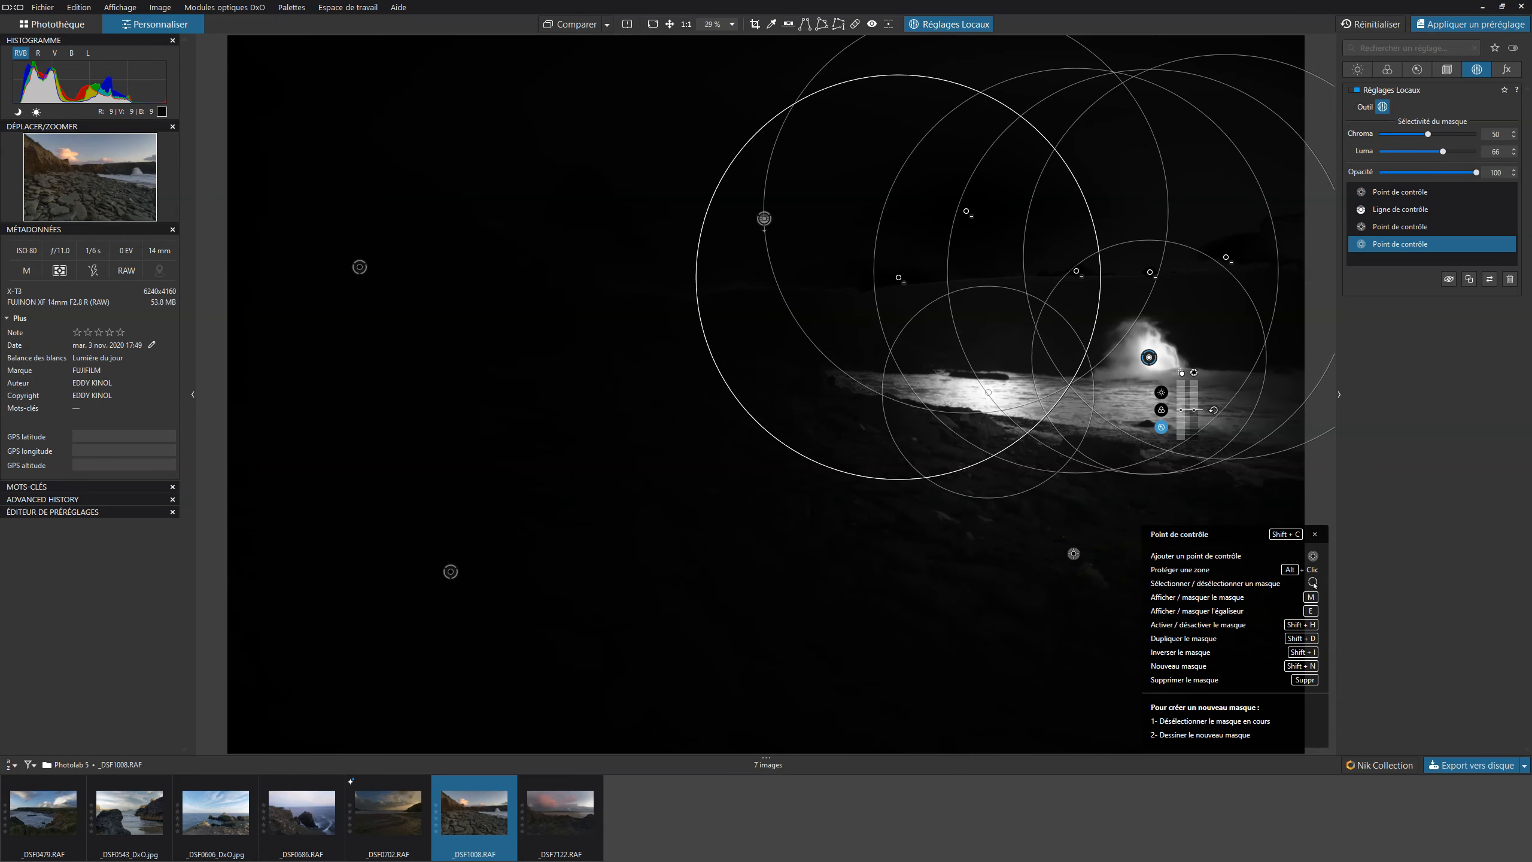
# Step: Hide the wave mask, raise its local ClearView Plus to about 64, and leave local adjustments
pyautogui.press('m')
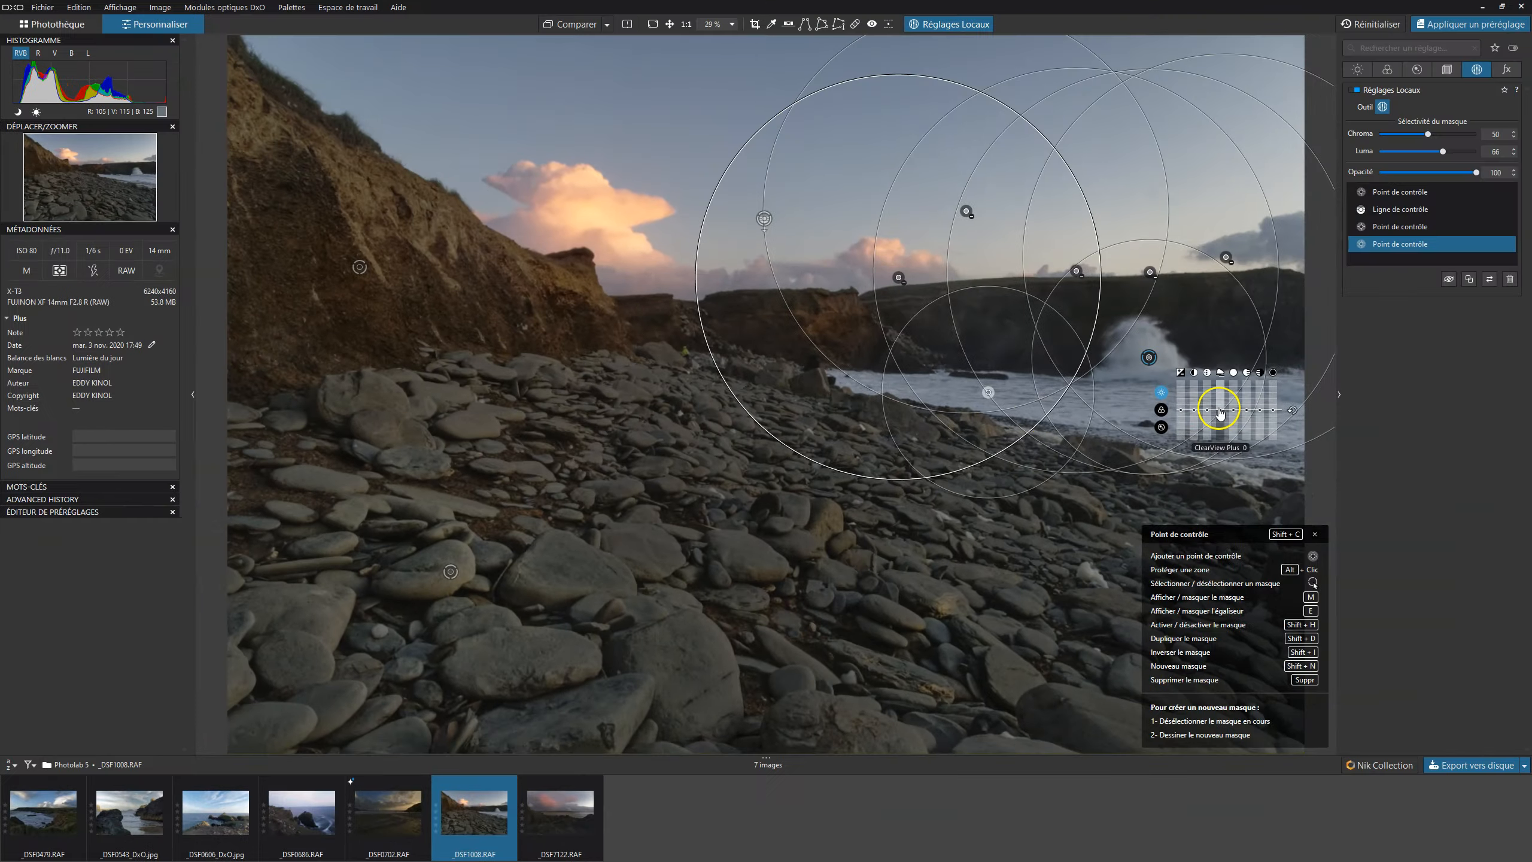
pyautogui.moveTo(1220, 412); pyautogui.dragTo(1219, 408)
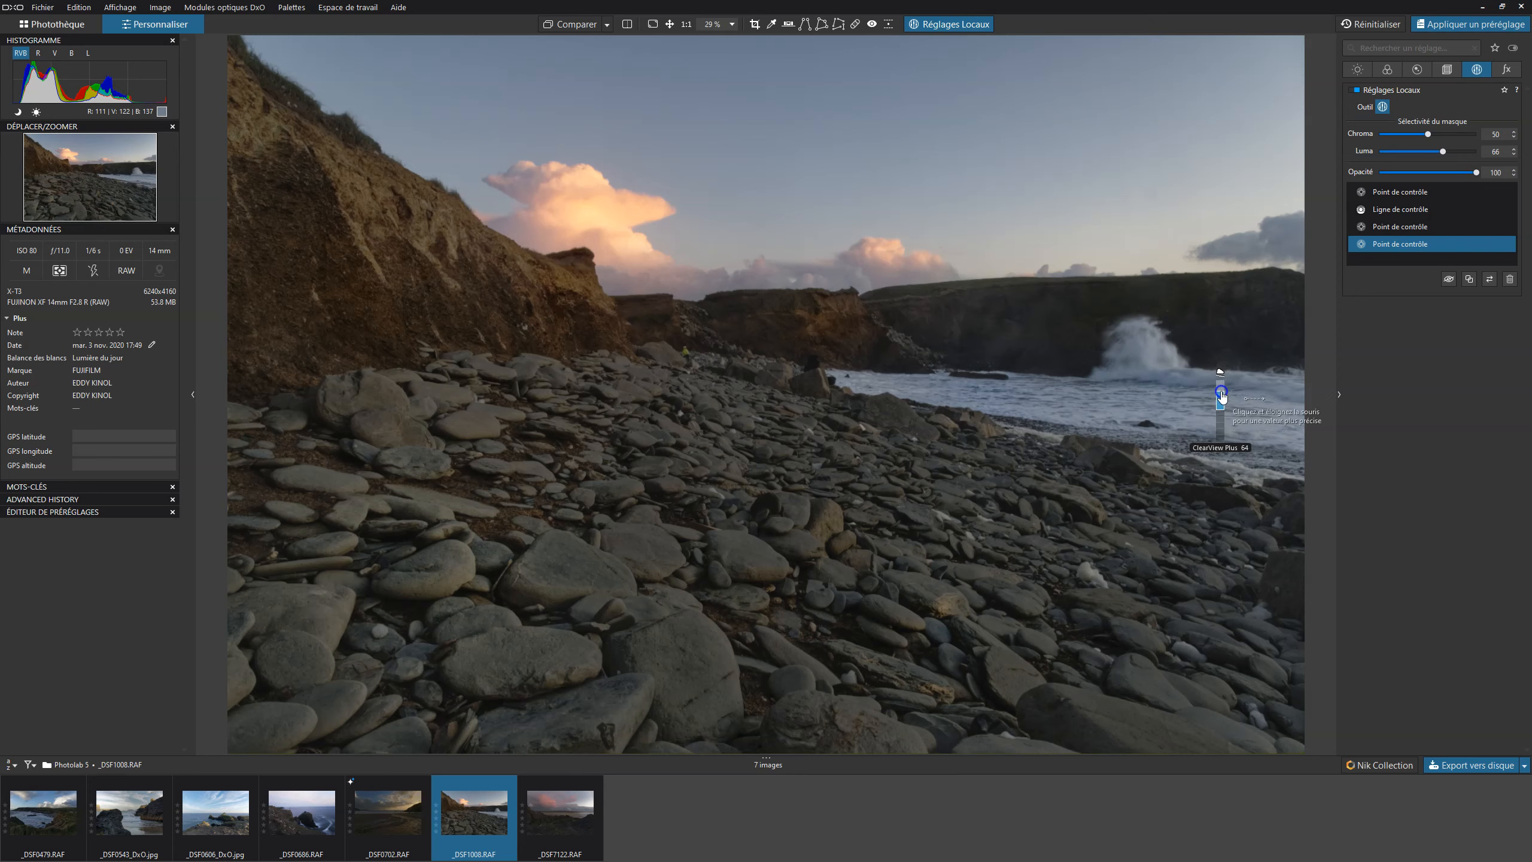
pyautogui.moveTo(1222, 395); pyautogui.dragTo(1222, 393)
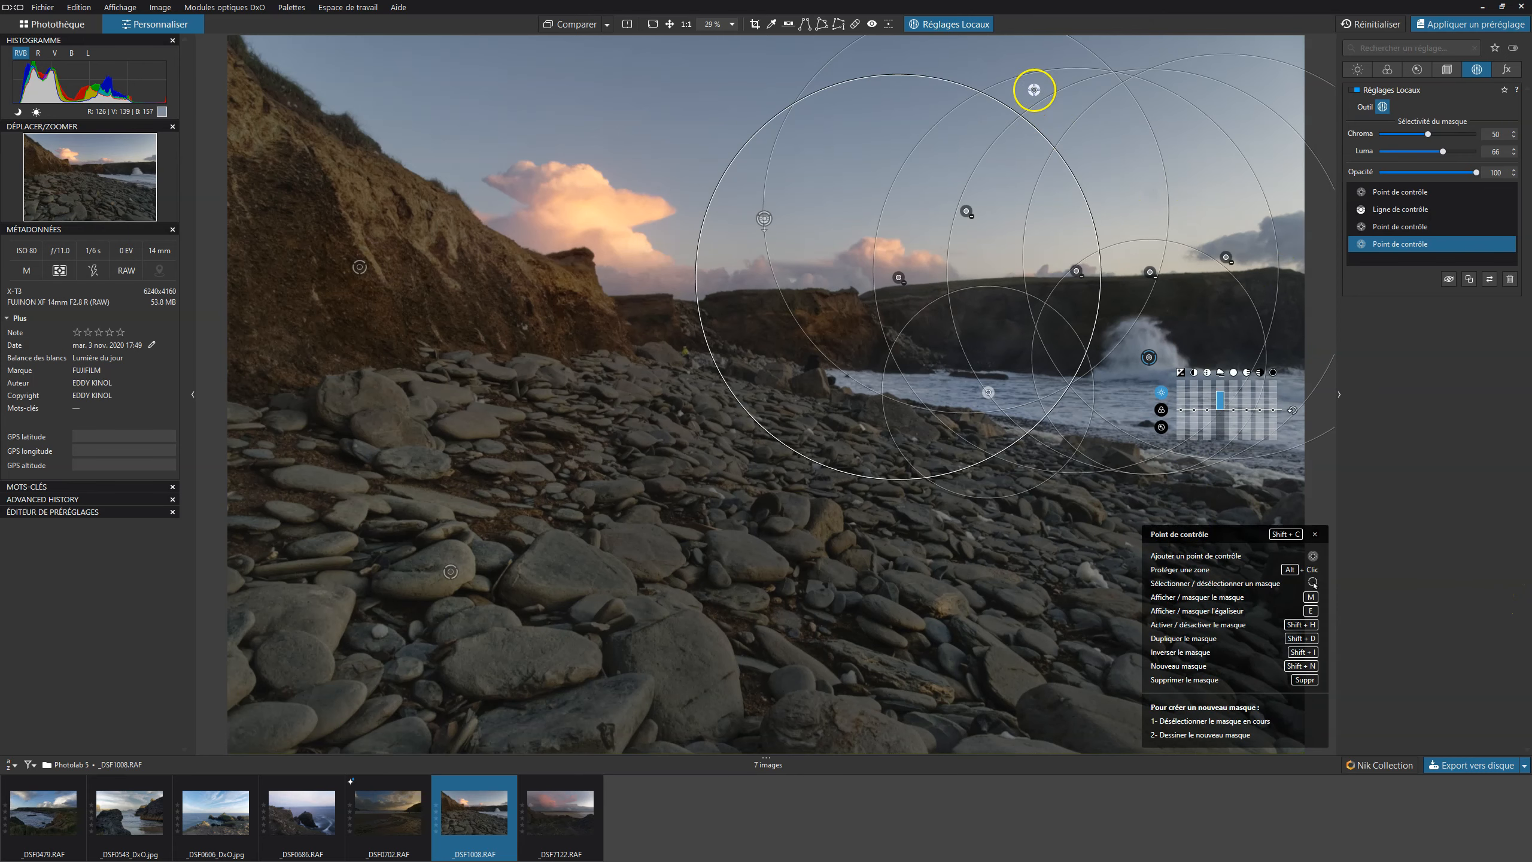
pyautogui.click(963, 25)
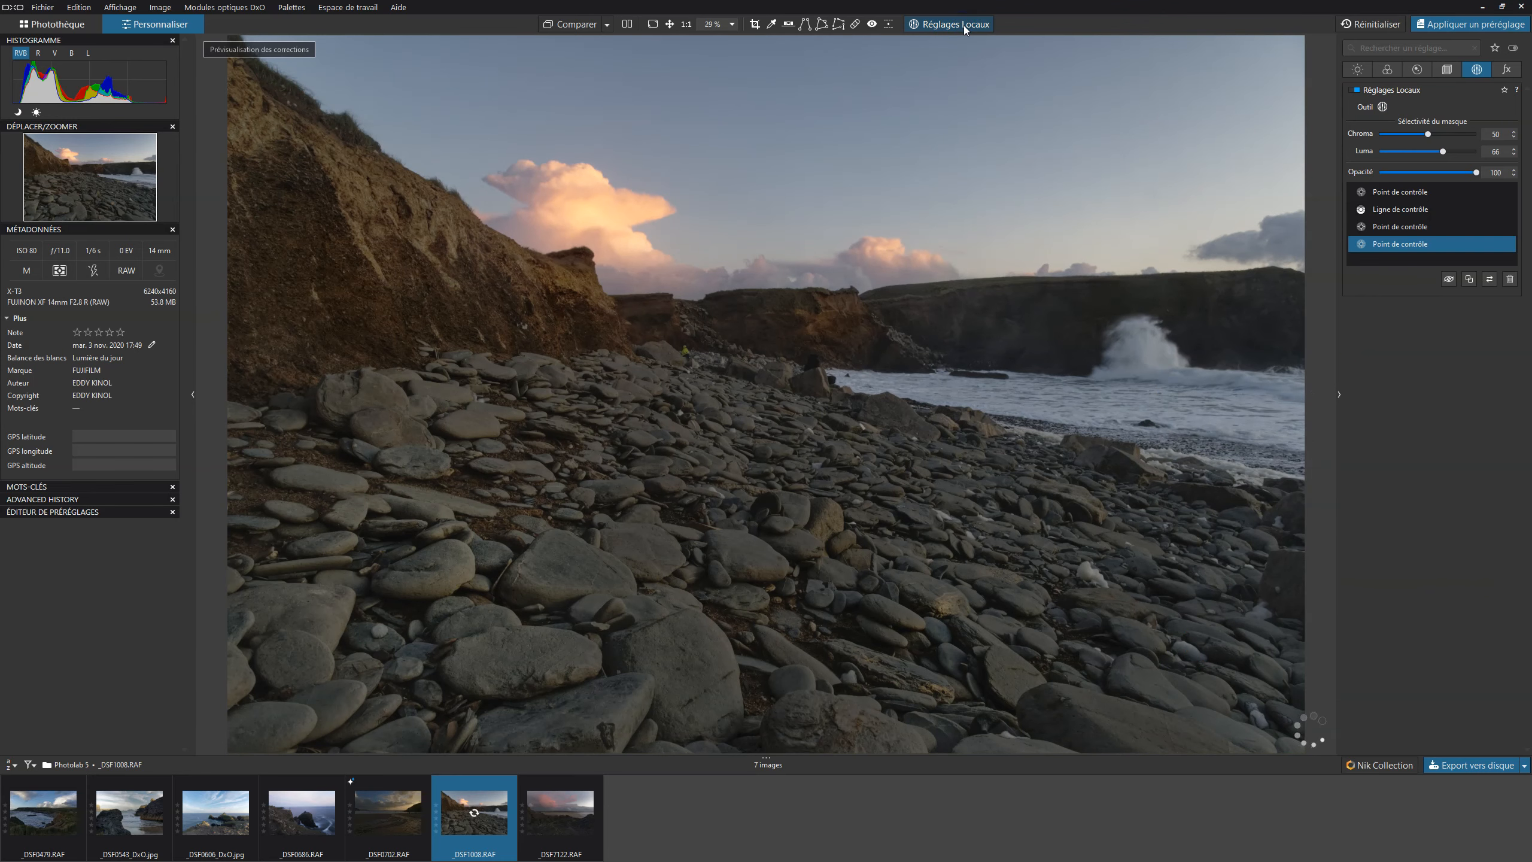
# Step: Apply a creative vignette centred on the distant cliffs, with intensity -17 and midfield 100
pyautogui.click(1507, 69)
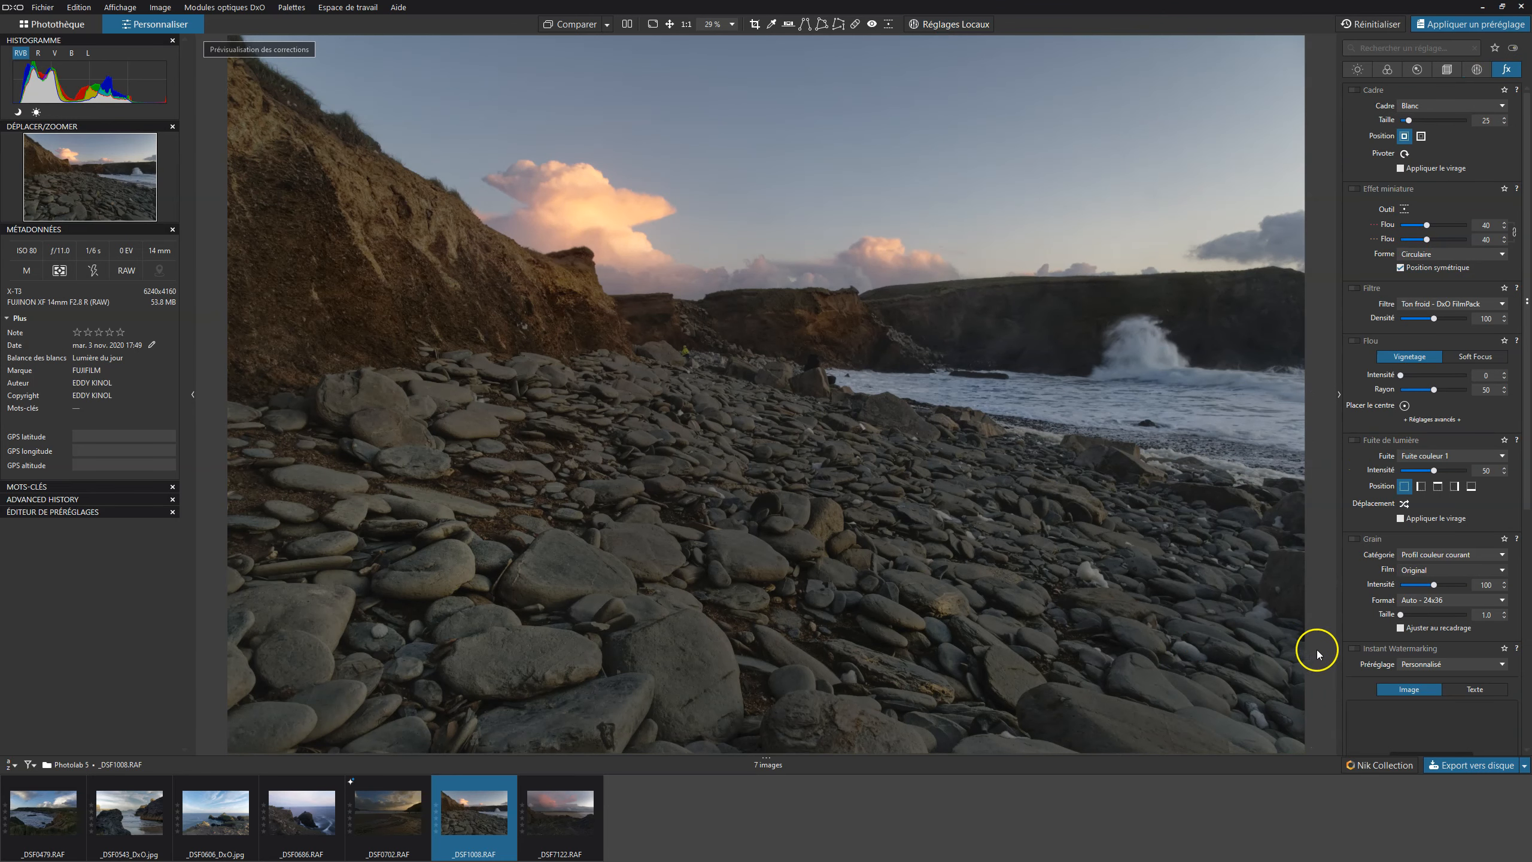
pyautogui.scroll(-5, 1448, 676)
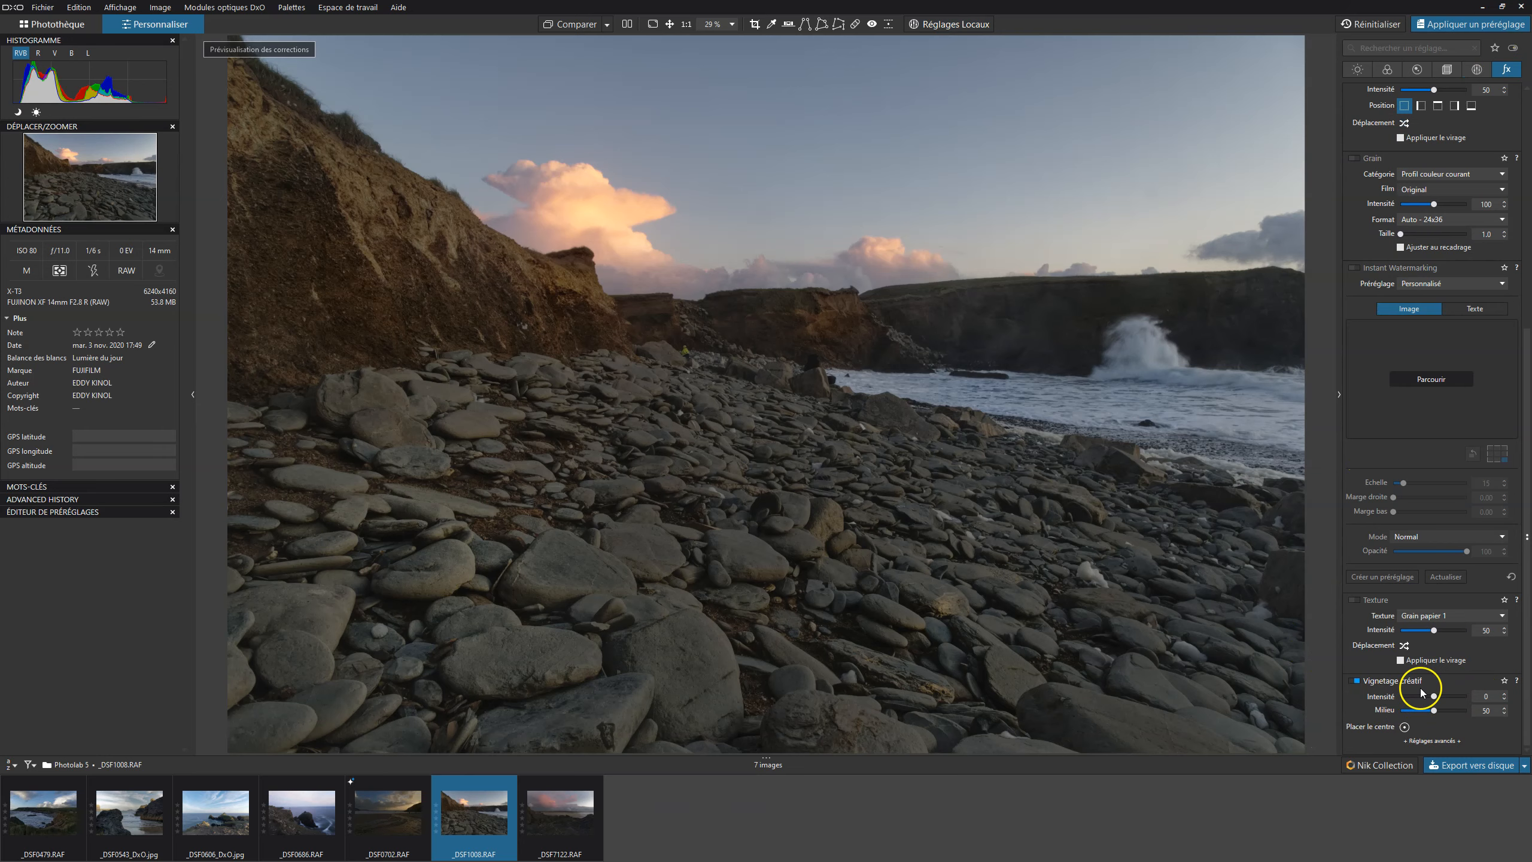
pyautogui.click(1404, 727)
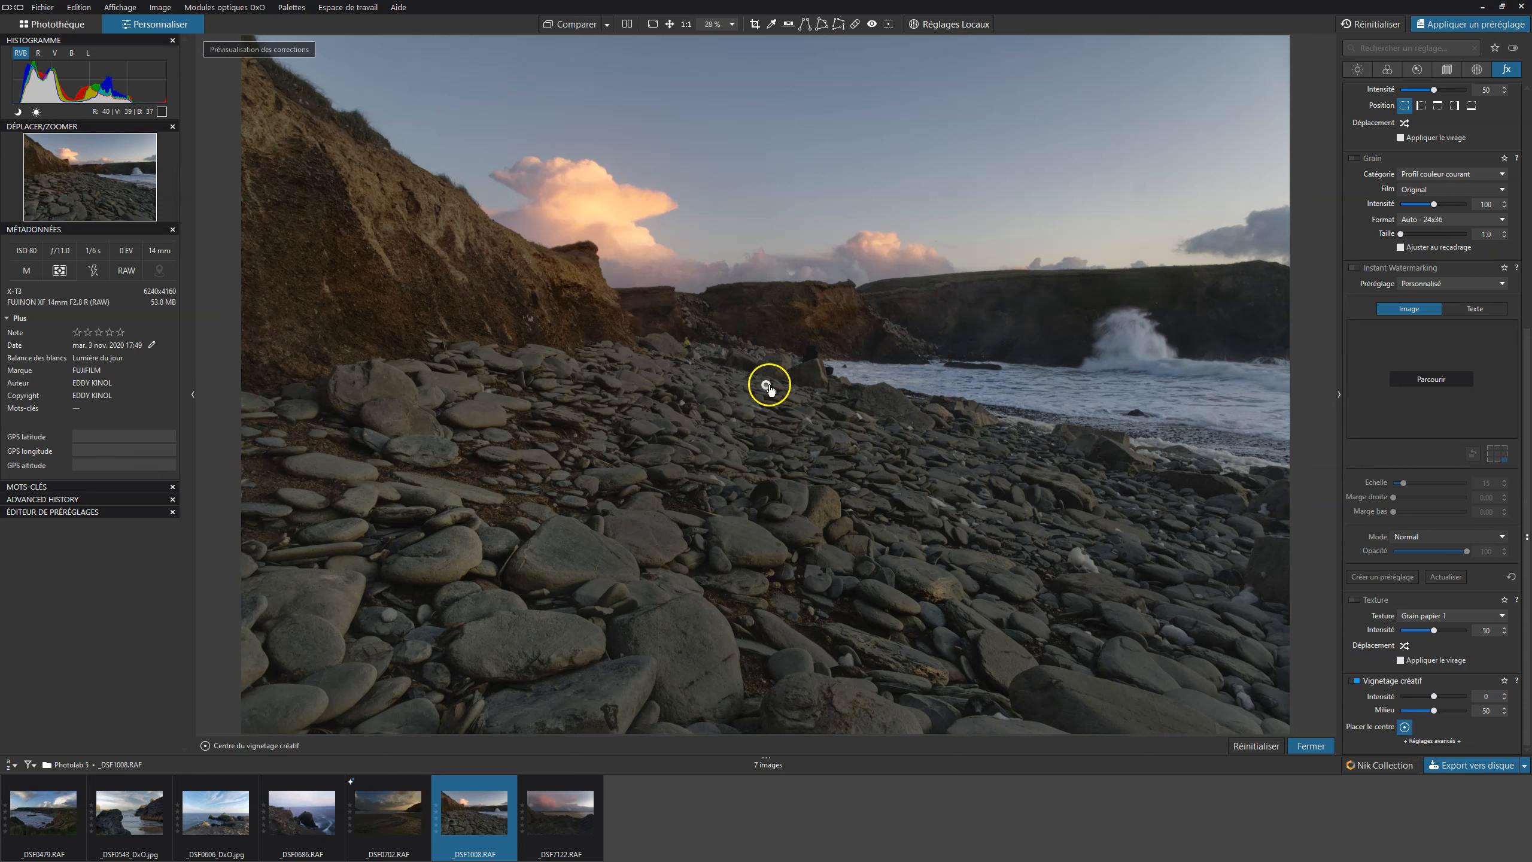
pyautogui.moveTo(769, 386); pyautogui.dragTo(641, 253)
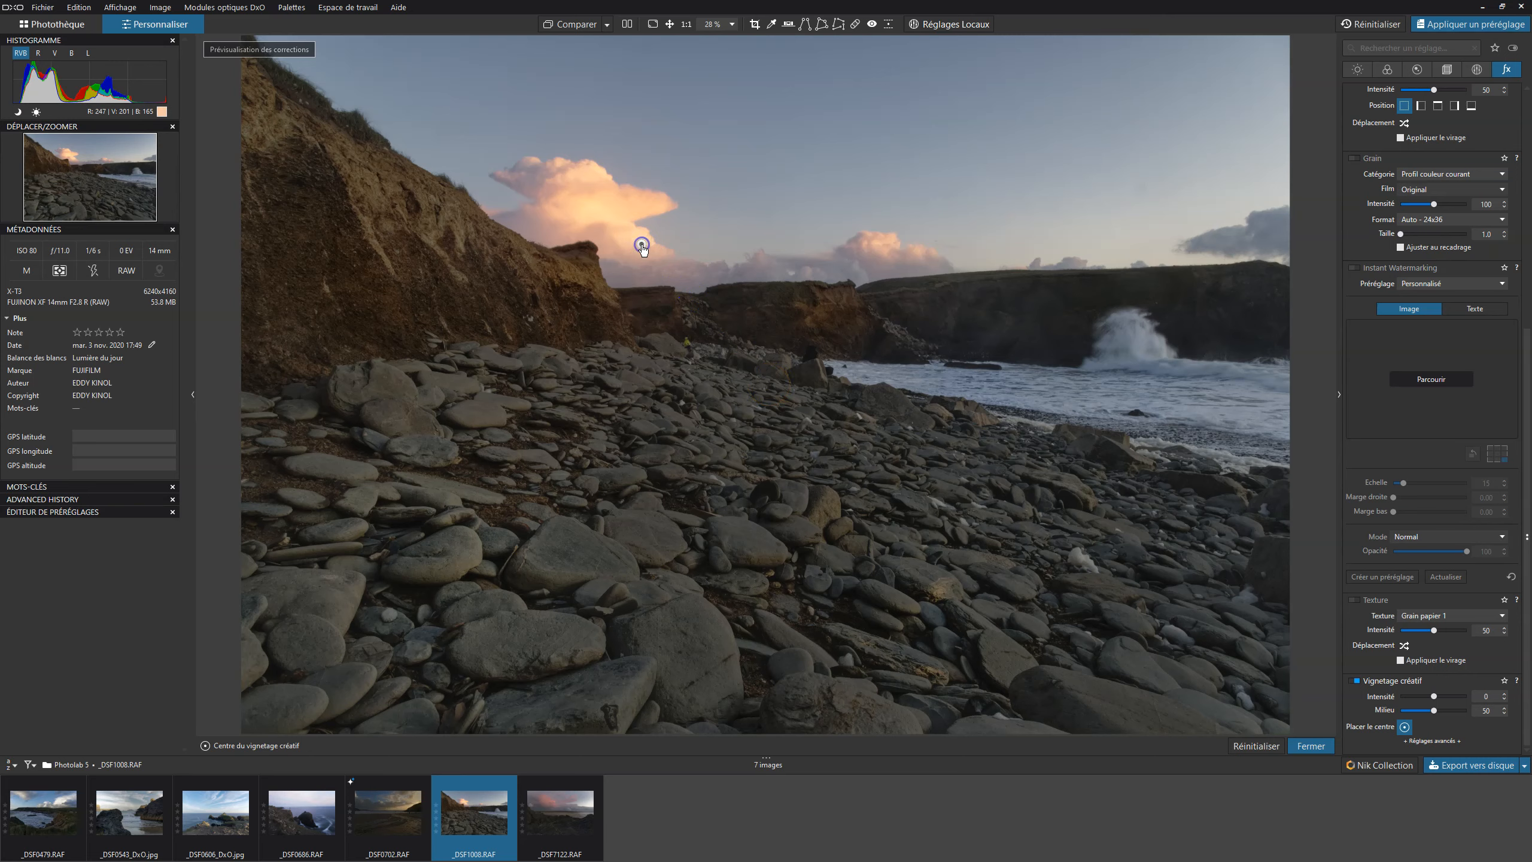
pyautogui.moveTo(1434, 696)
pyautogui.mouseDown()
pyautogui.moveTo(1400, 685)
pyautogui.moveTo(1467, 685)
pyautogui.moveTo(1426, 671)
pyautogui.mouseUp()
pyautogui.click(1432, 741)
pyautogui.moveTo(641, 244); pyautogui.dragTo(795, 319)
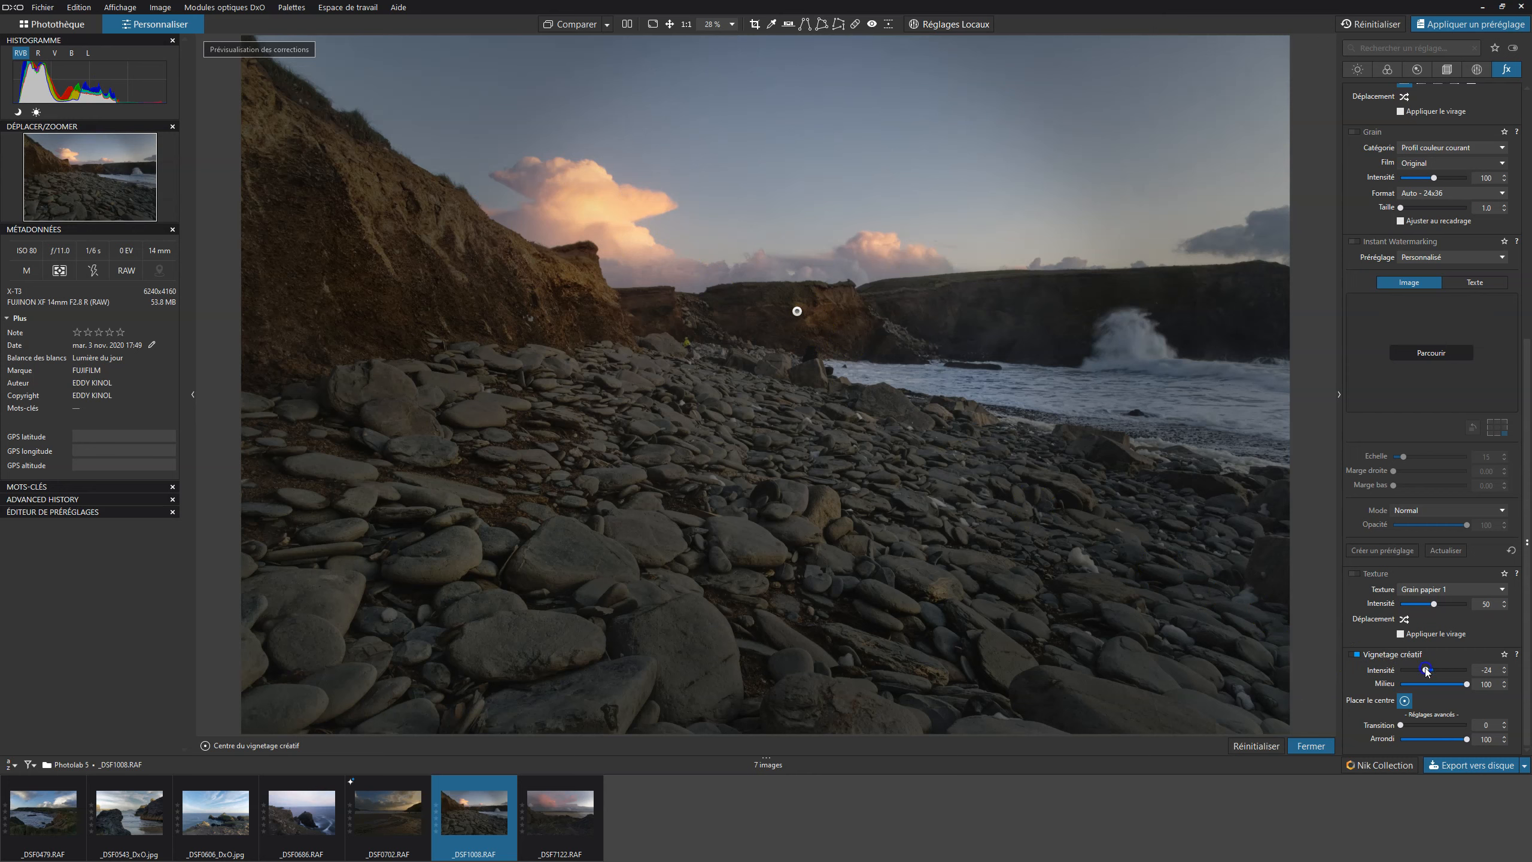
pyautogui.moveTo(1427, 670); pyautogui.dragTo(1430, 669)
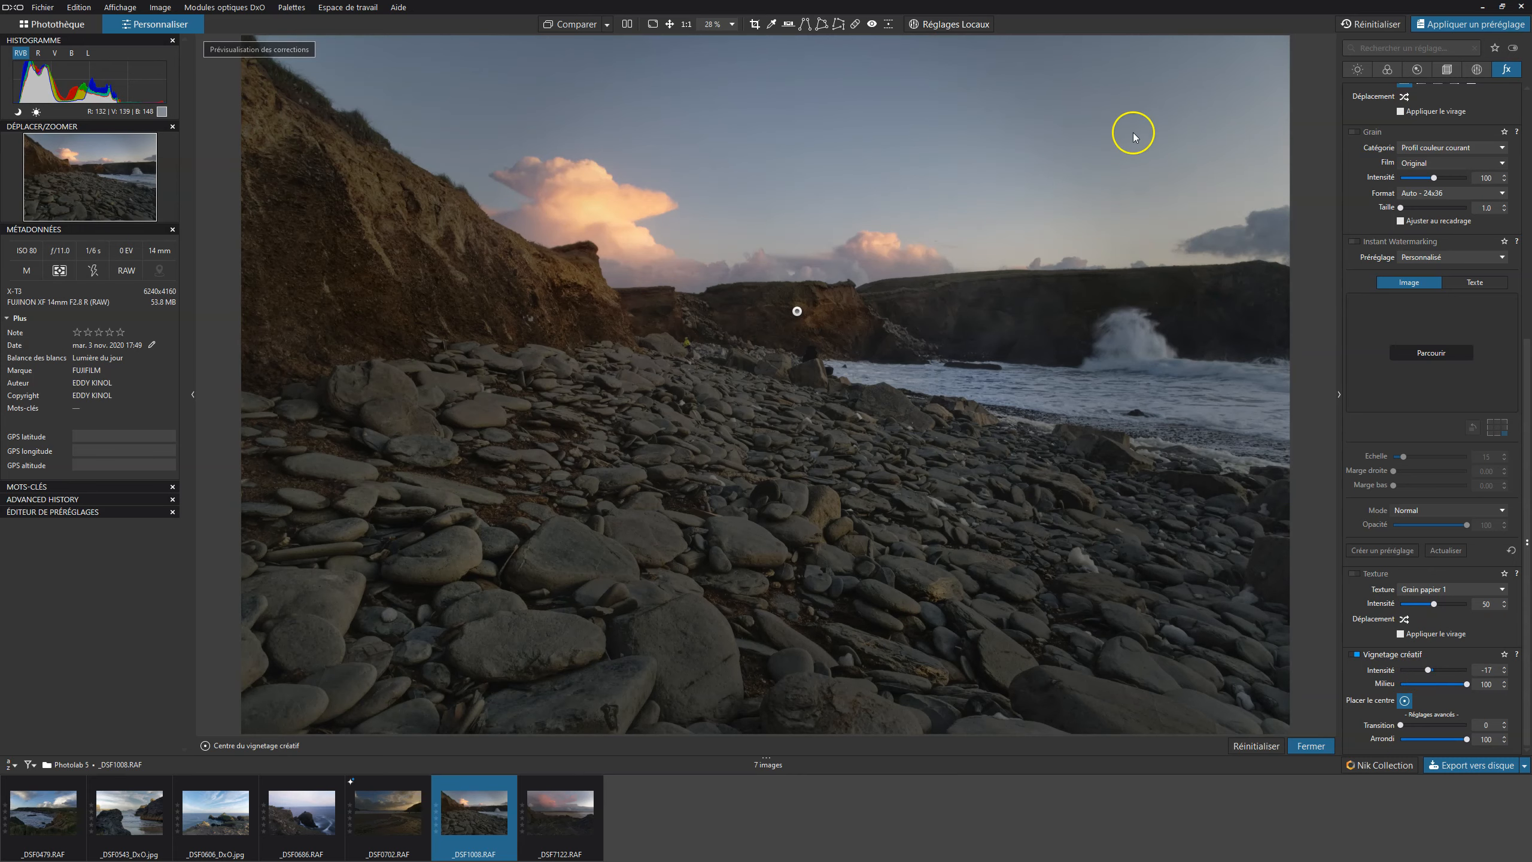
# Step: Compare the edited photo with the uncorrected version, and close the vignette centre placement
pyautogui.click(587, 31)
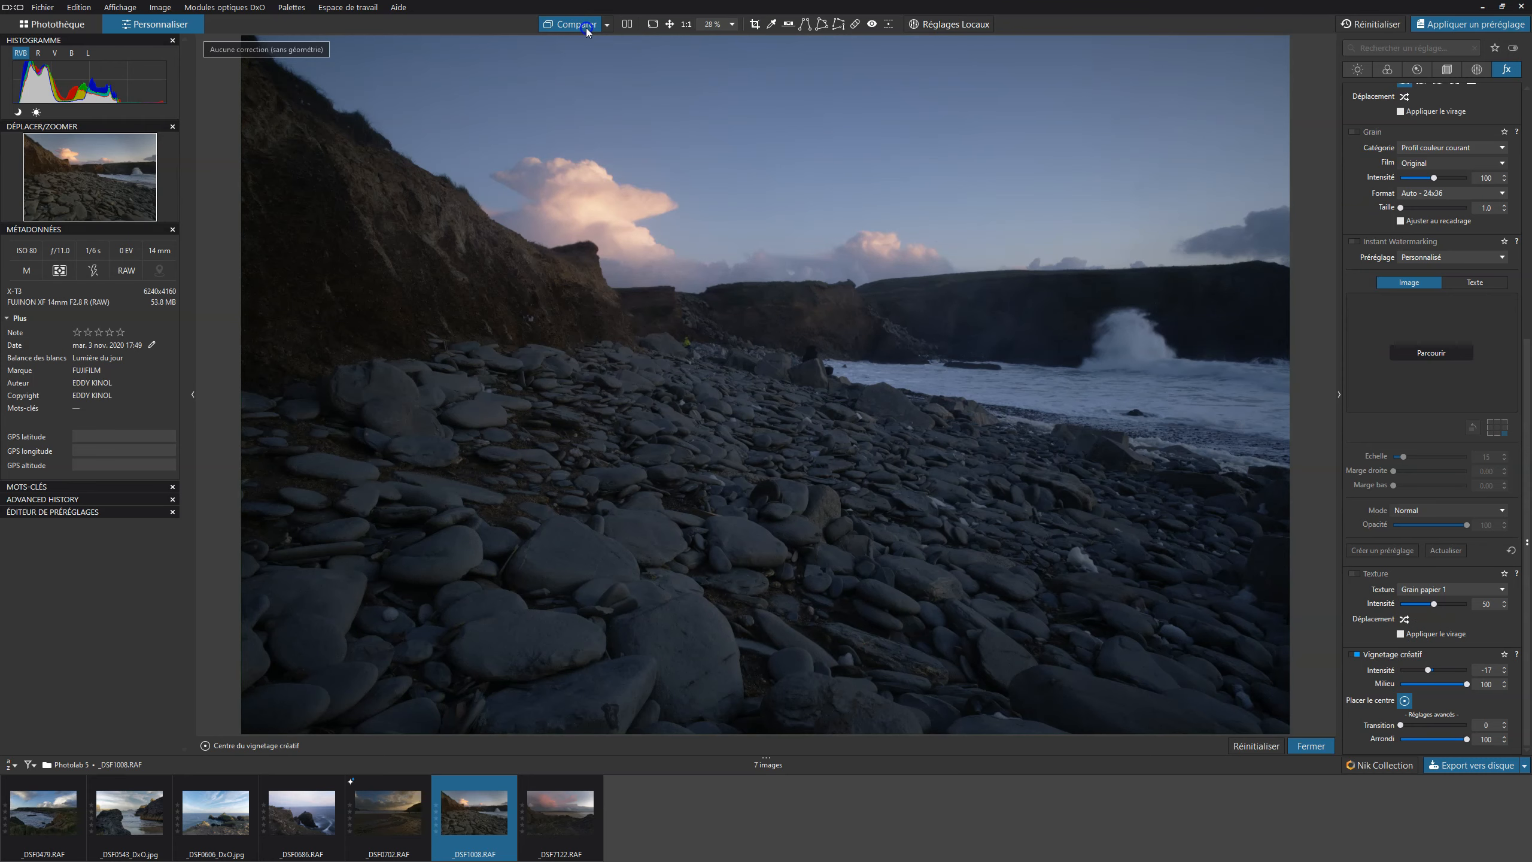
pyautogui.click(586, 27)
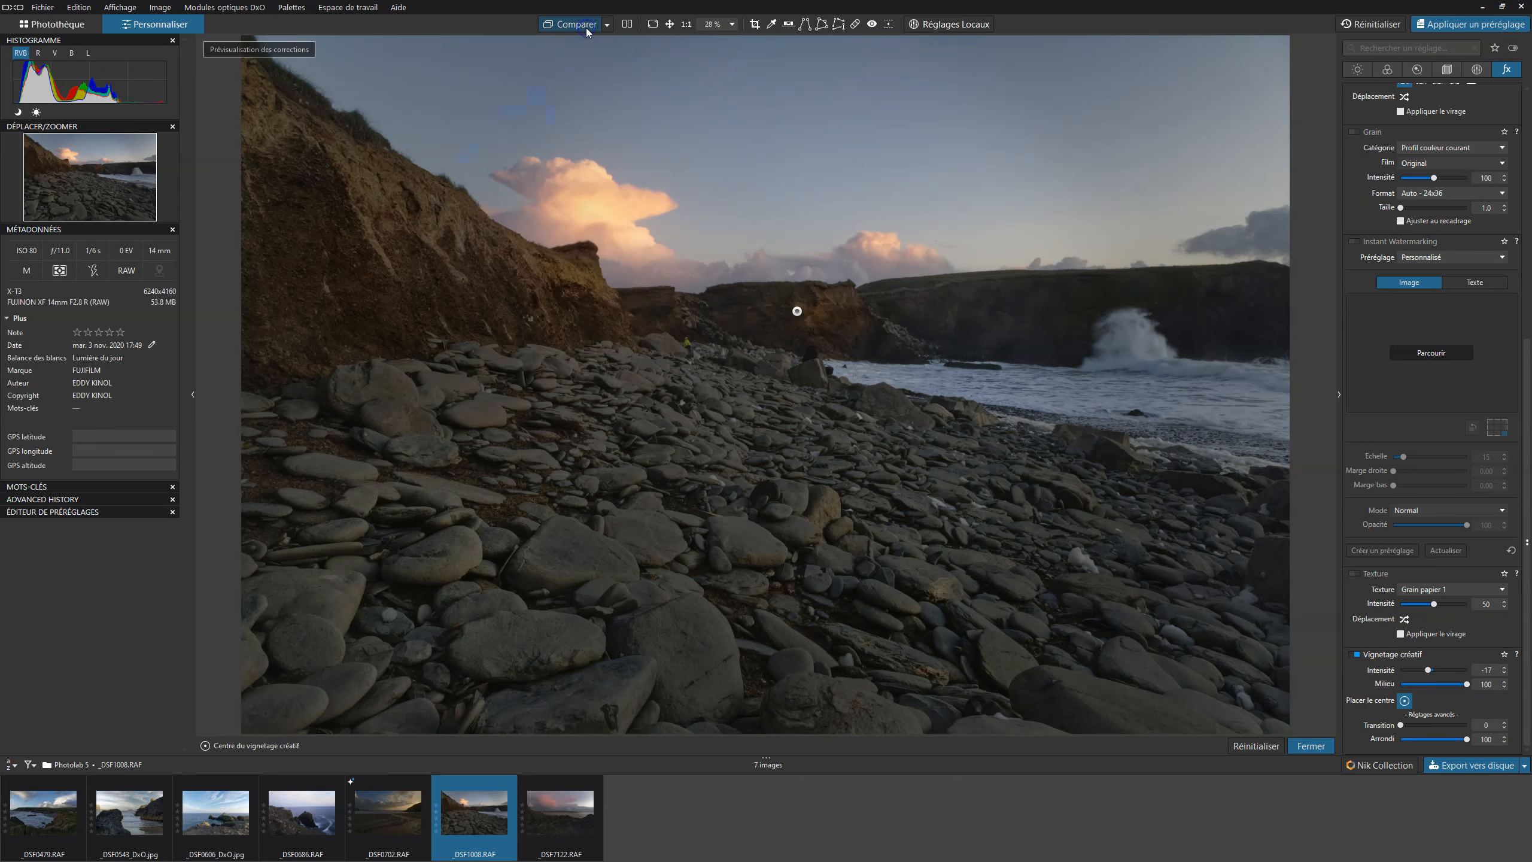
pyautogui.click(586, 27)
pyautogui.click(1310, 746)
# Step: Set the global DxO ClearView Plus intensity to 30
pyautogui.click(1357, 69)
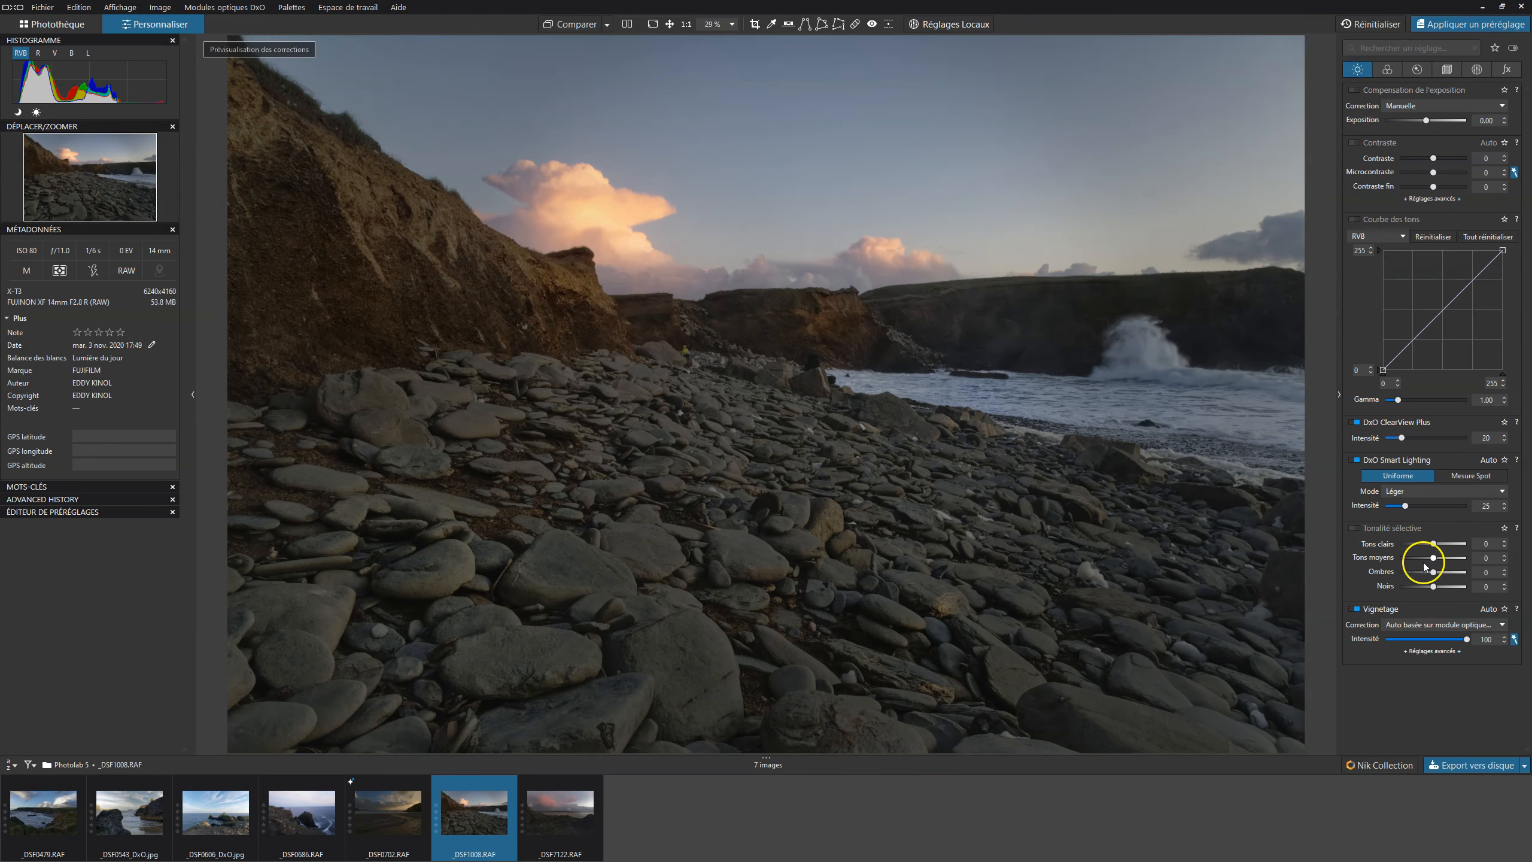
pyautogui.moveTo(1406, 444); pyautogui.dragTo(1409, 442)
pyautogui.moveTo(1409, 439); pyautogui.dragTo(1411, 441)
# Step: Compare the photo with ClearView Plus switched off and on, leaving it enabled
pyautogui.click(1357, 422)
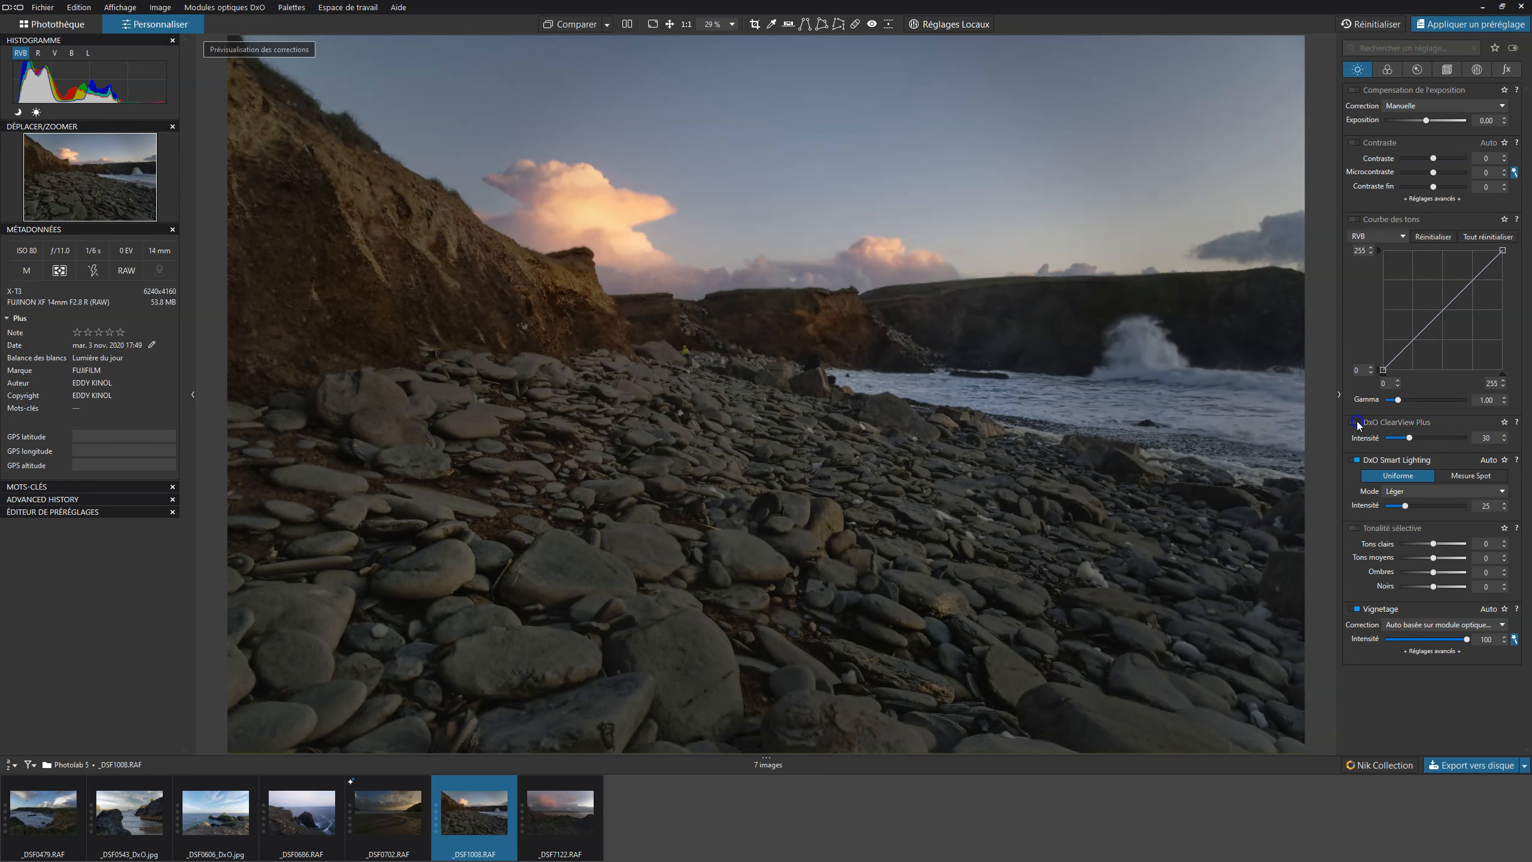
pyautogui.click(1357, 423)
pyautogui.click(1357, 423)
pyautogui.click(1357, 422)
# Step: Paint over the dust spot in the sky at 100 % zoom with the retouch tool in Repair mode and a 24 % feather
pyautogui.click(1173, 199)
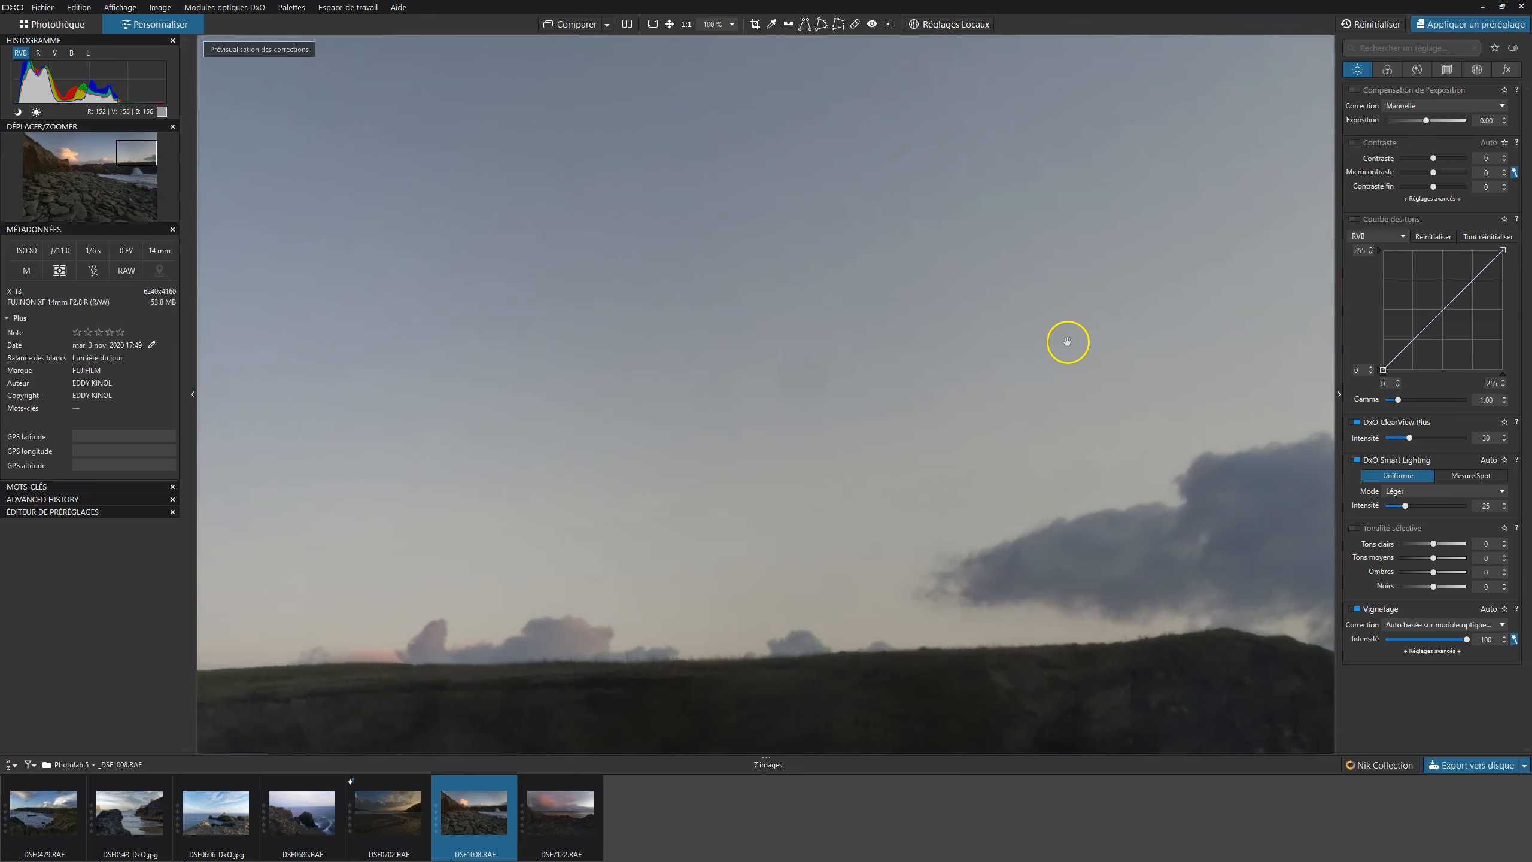
pyautogui.click(854, 24)
pyautogui.click(367, 54)
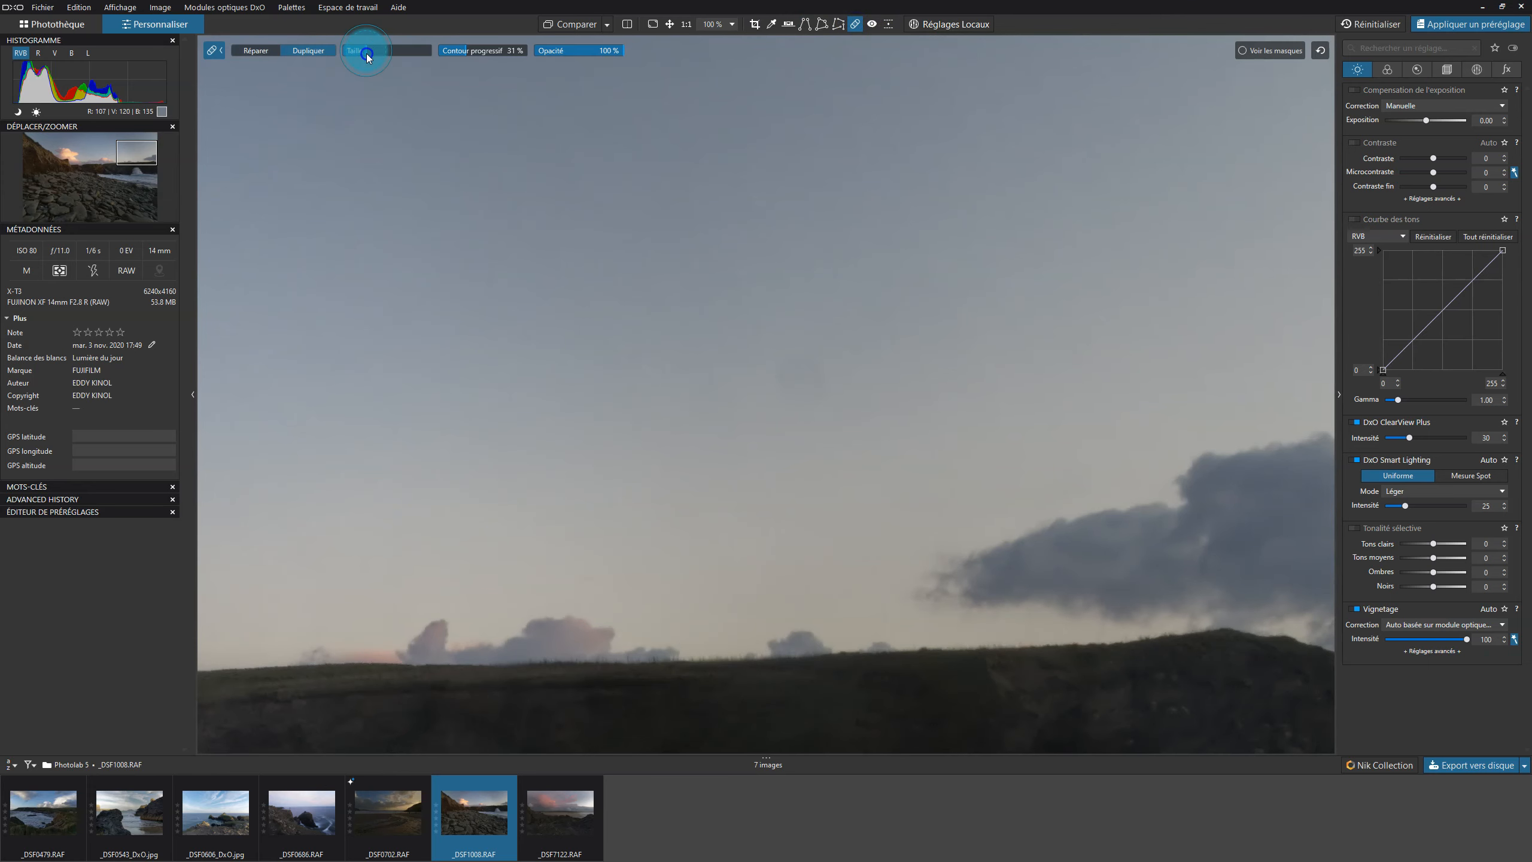
pyautogui.click(269, 53)
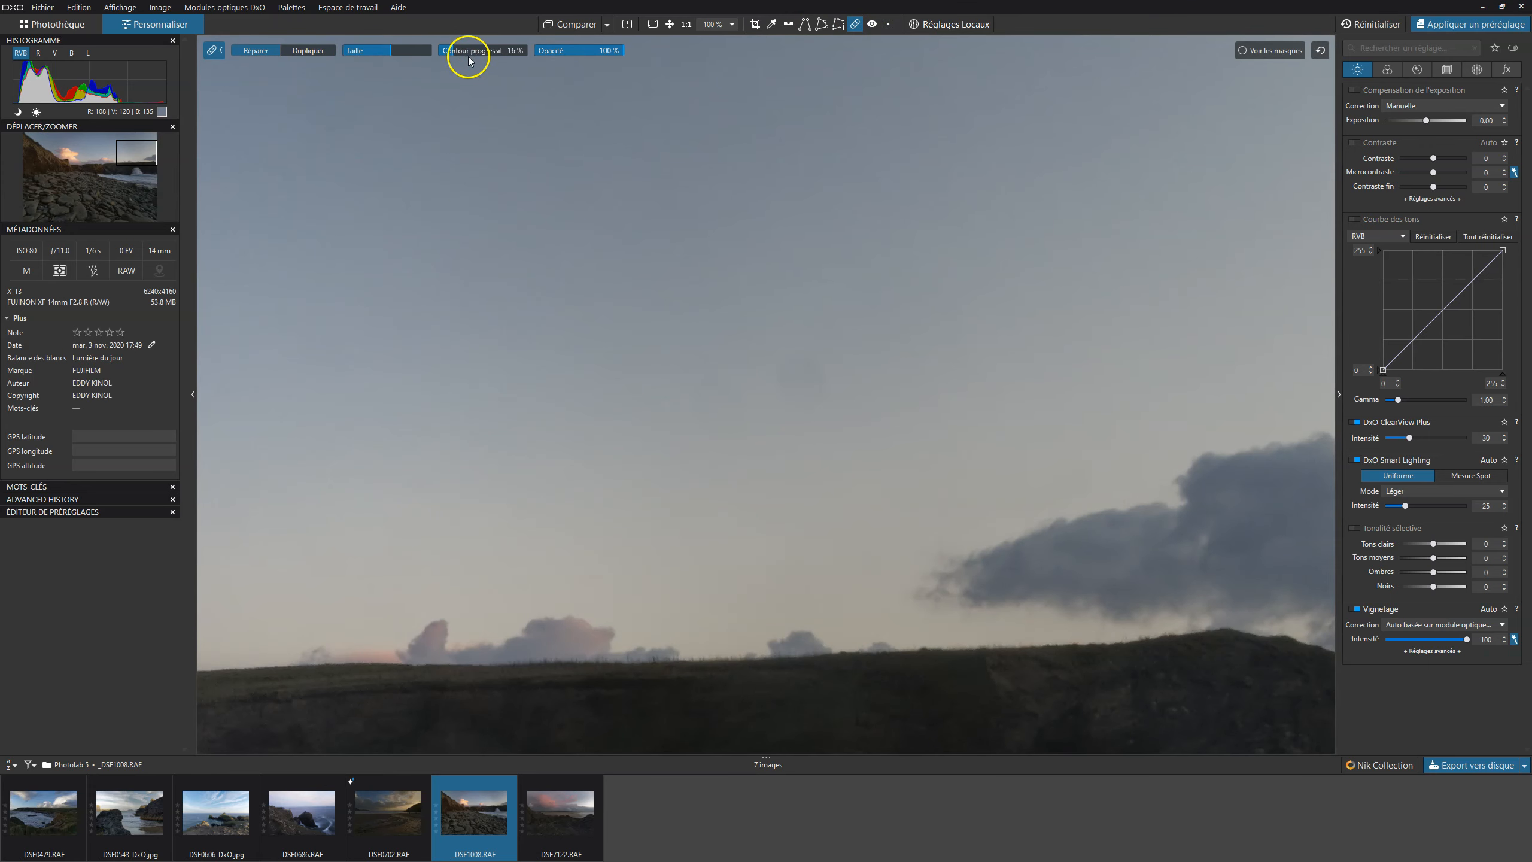
pyautogui.moveTo(456, 57); pyautogui.dragTo(461, 54)
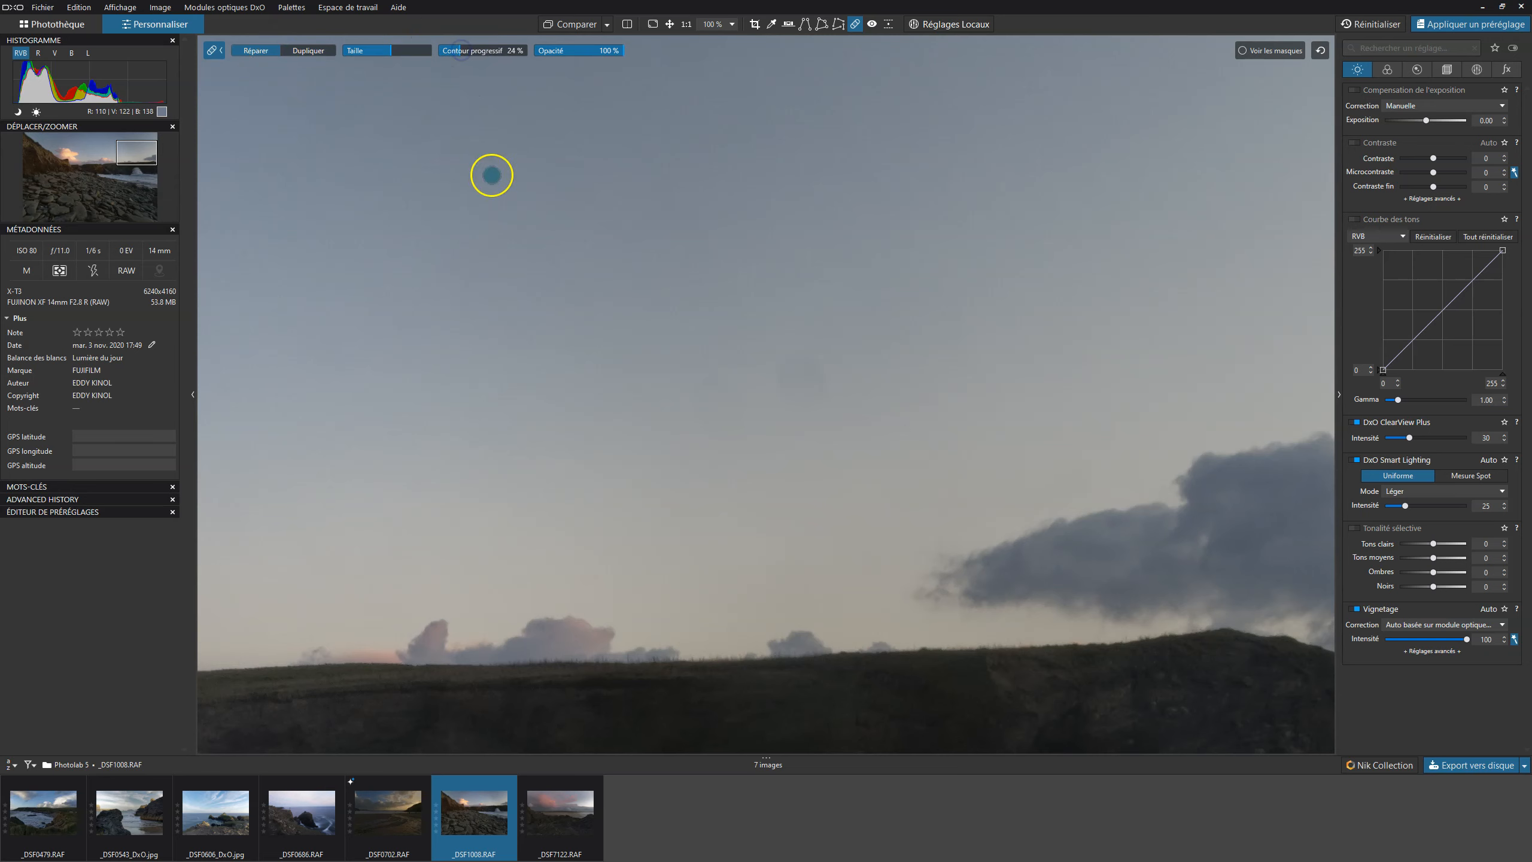
pyautogui.moveTo(841, 380); pyautogui.dragTo(797, 383)
pyautogui.moveTo(700, 397); pyautogui.dragTo(539, 325)
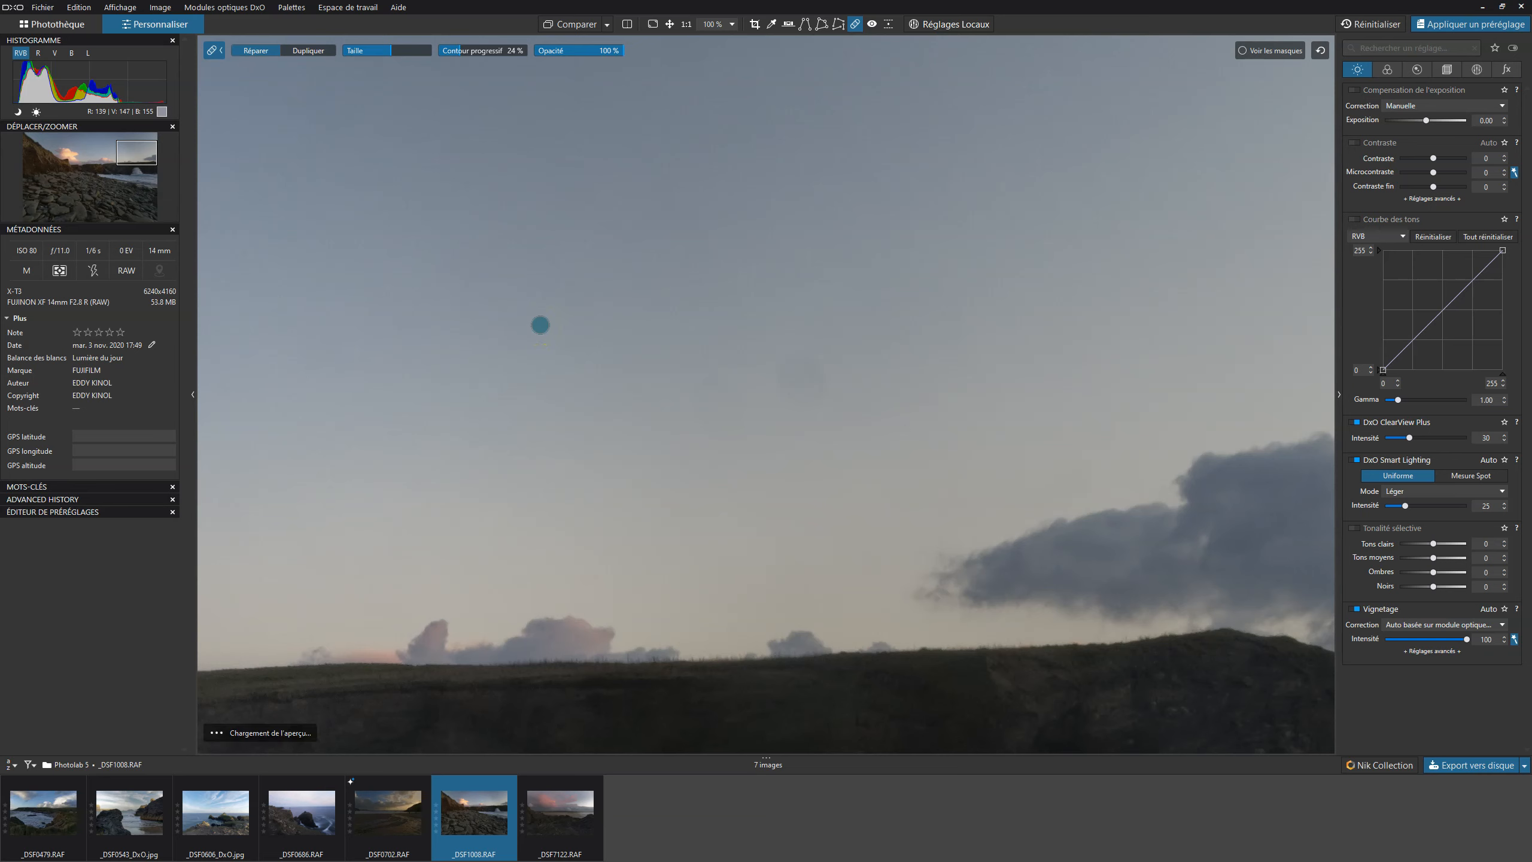